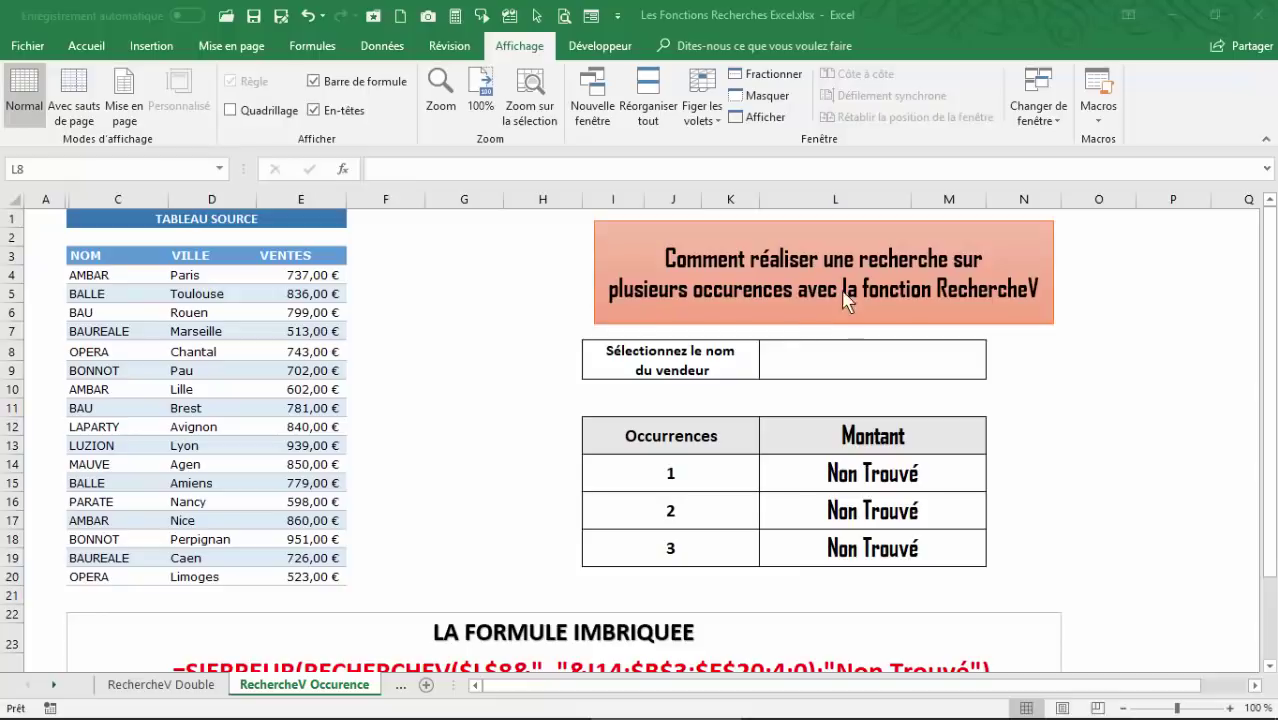
Try the occurrence lookup by entering in L8 the name of the seller listed for Rouen and Brest, and check the second occurrence's amount
left_click(878, 362)
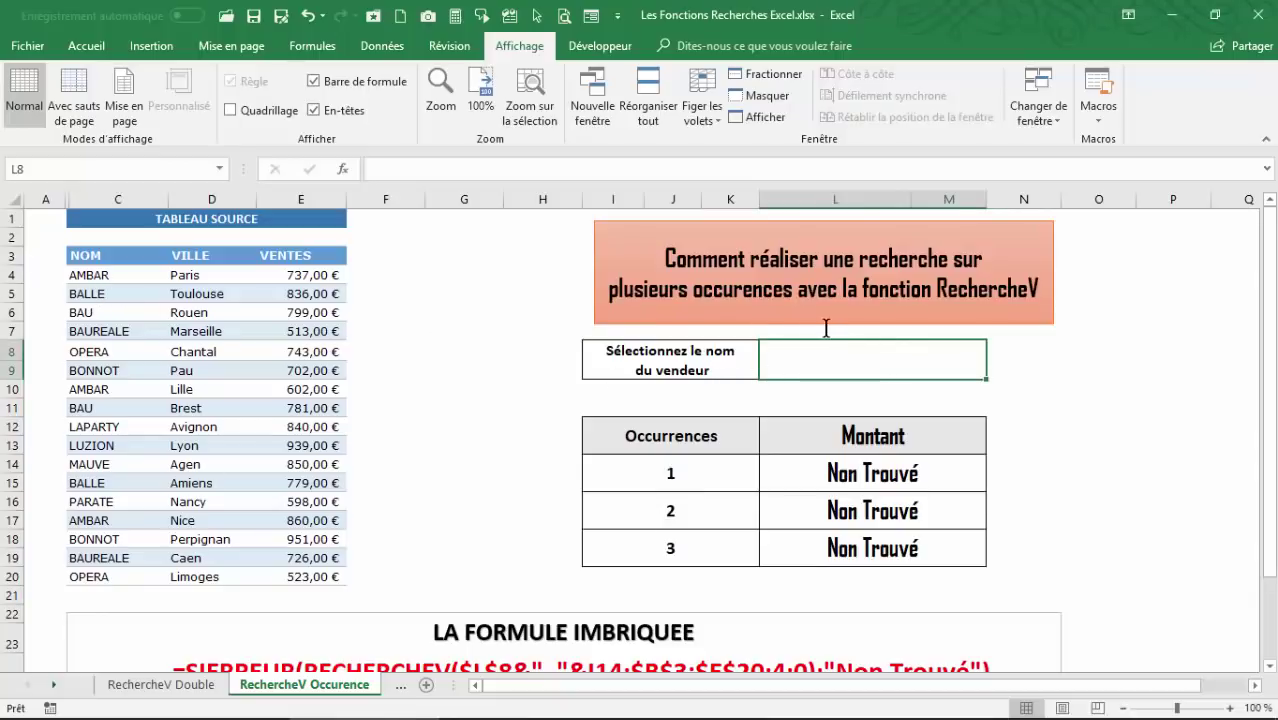
type("BAU")
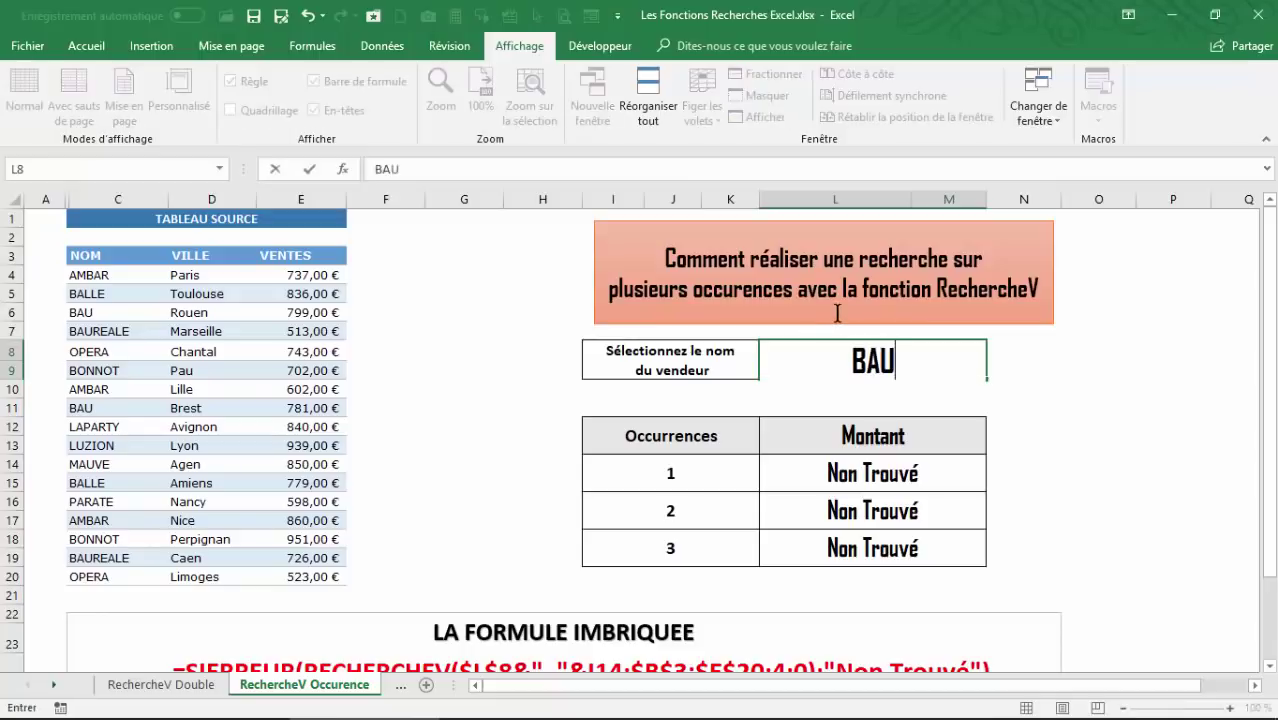
key("Return")
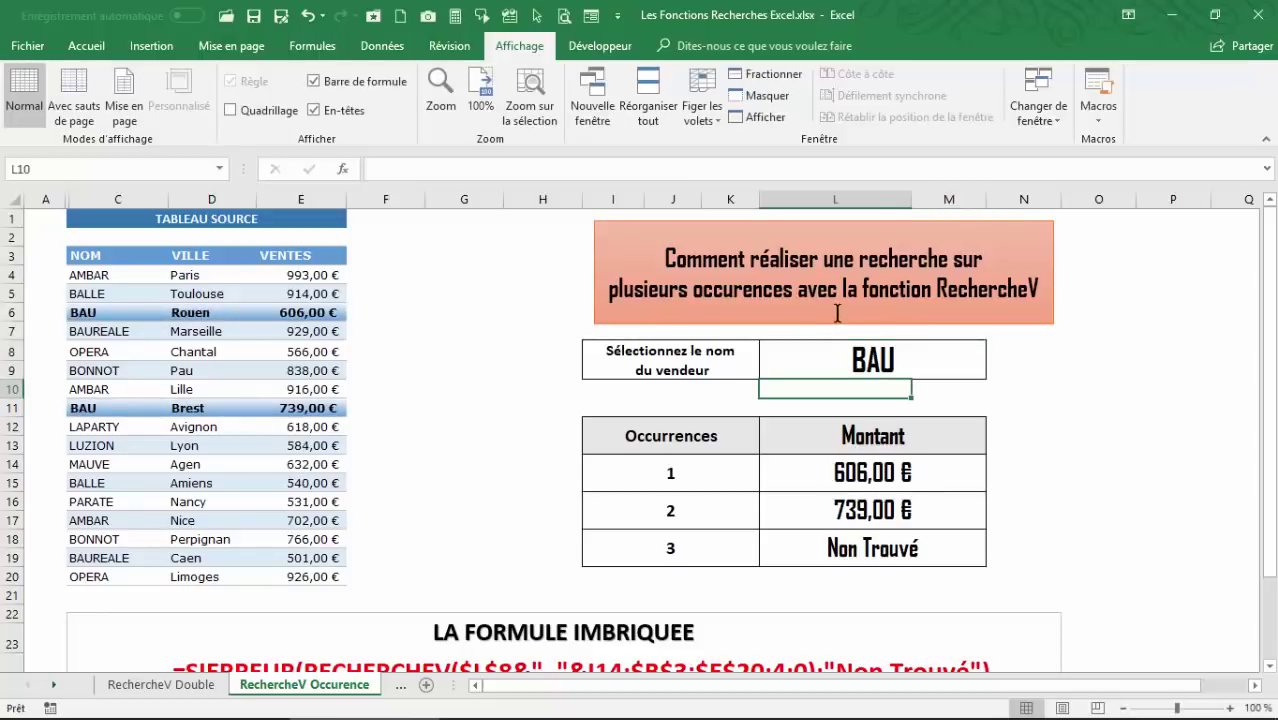
left_click(868, 352)
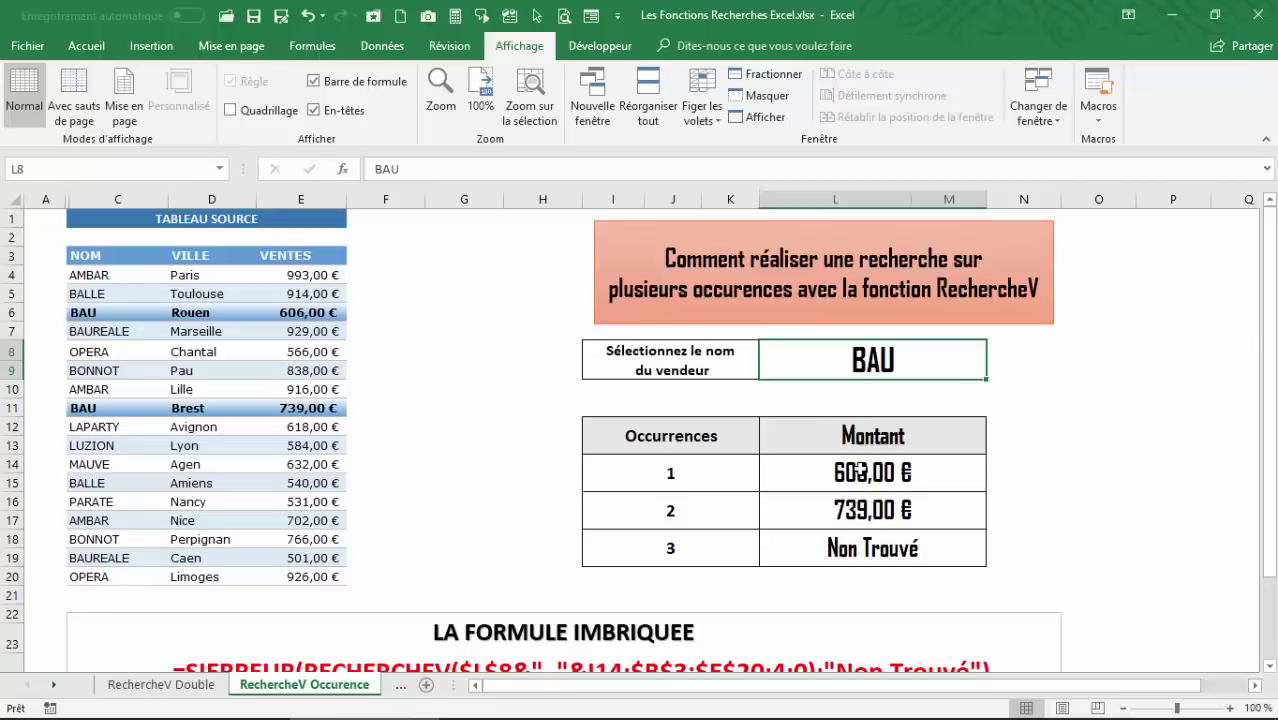
left_click(873, 510)
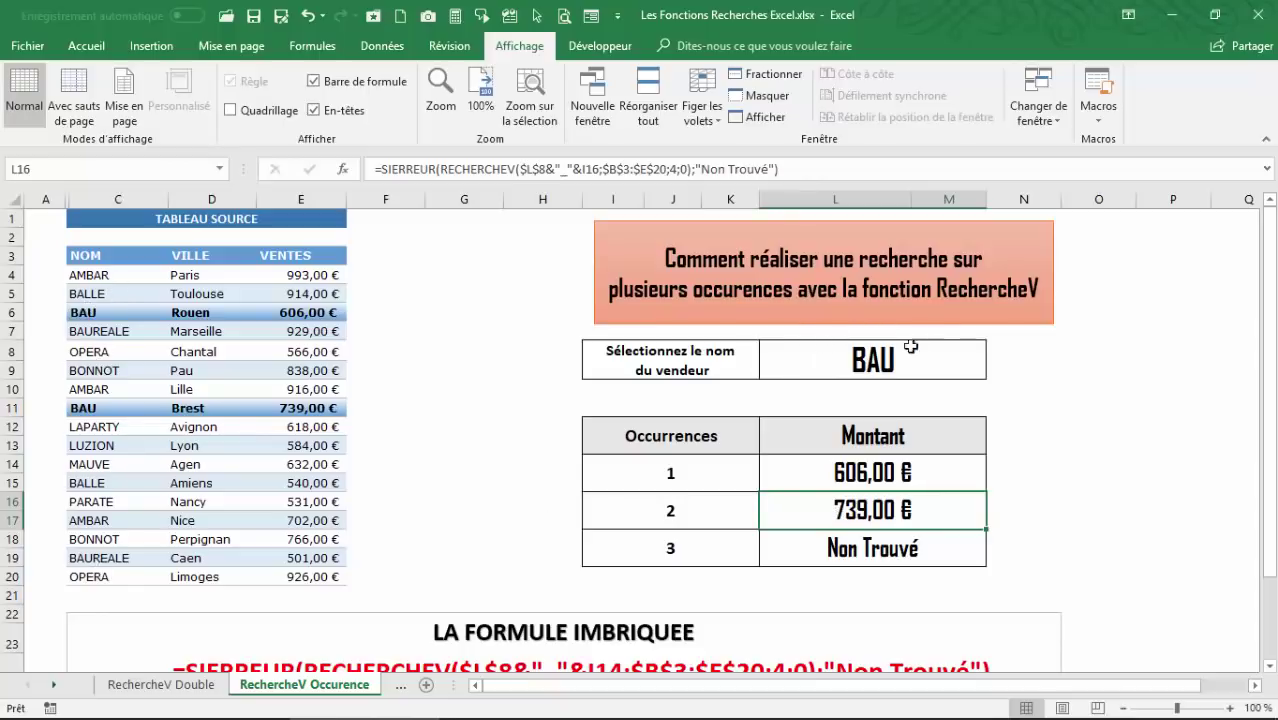
Try two more sellers in L8: the one listed for Chantal and Limoges, and the one listed for Paris, Lille and Nice
left_click(880, 359)
type("OPERA")
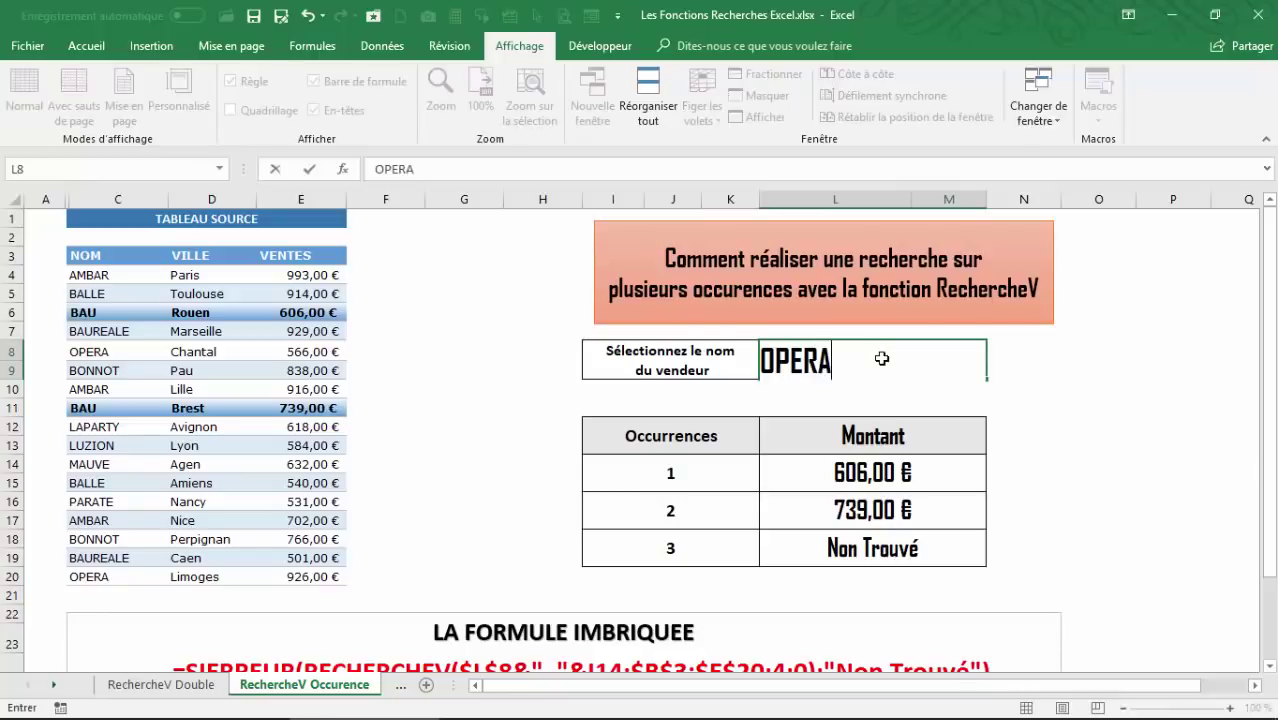
key("Return")
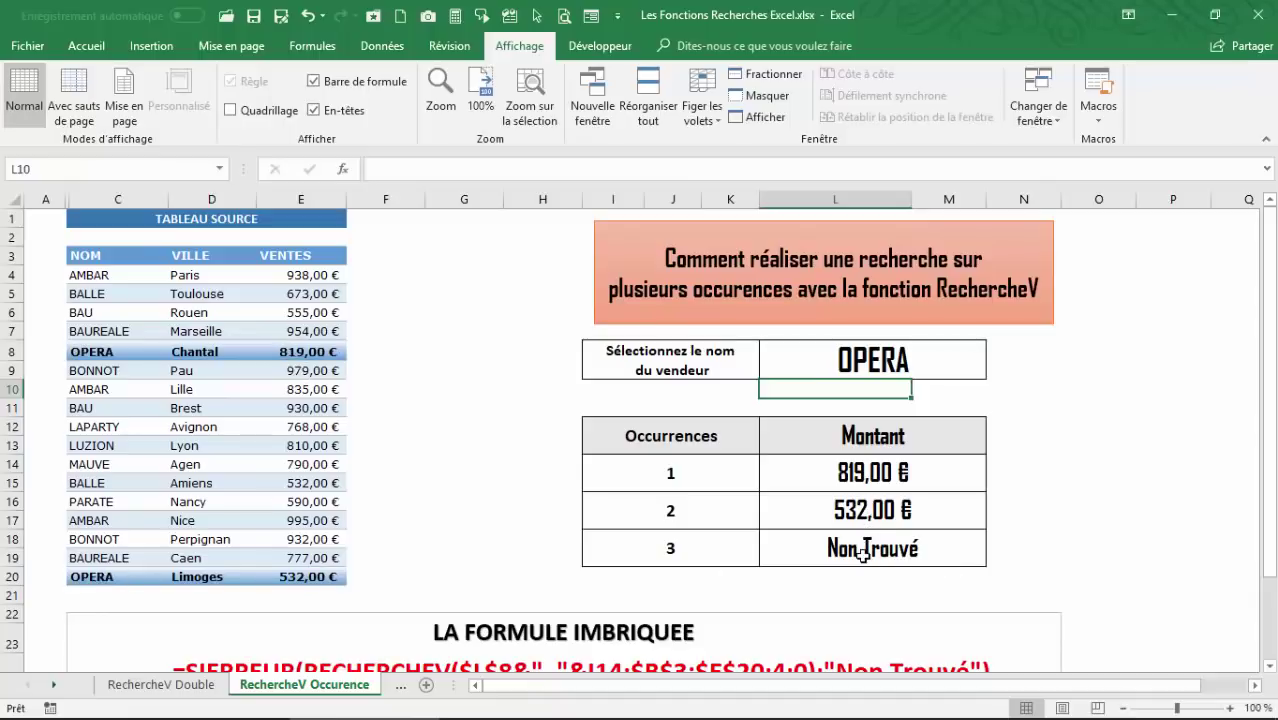
left_click(866, 355)
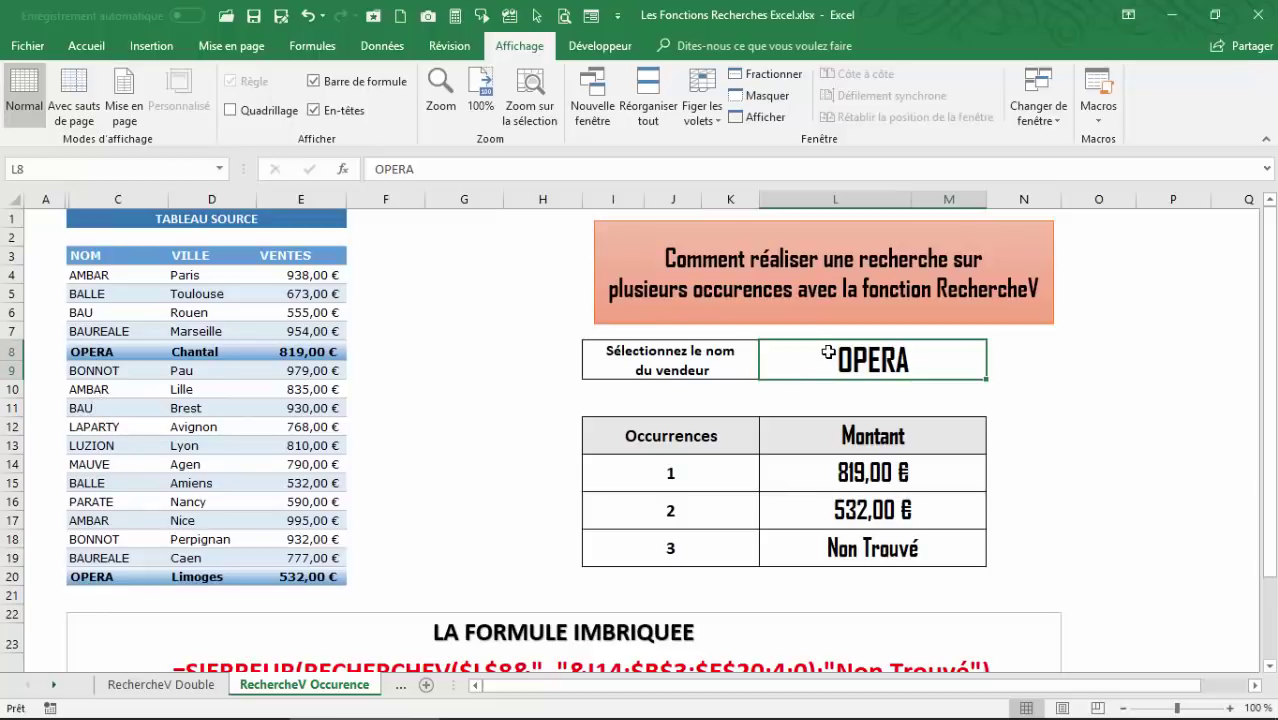
type("AMBAR")
key("Return")
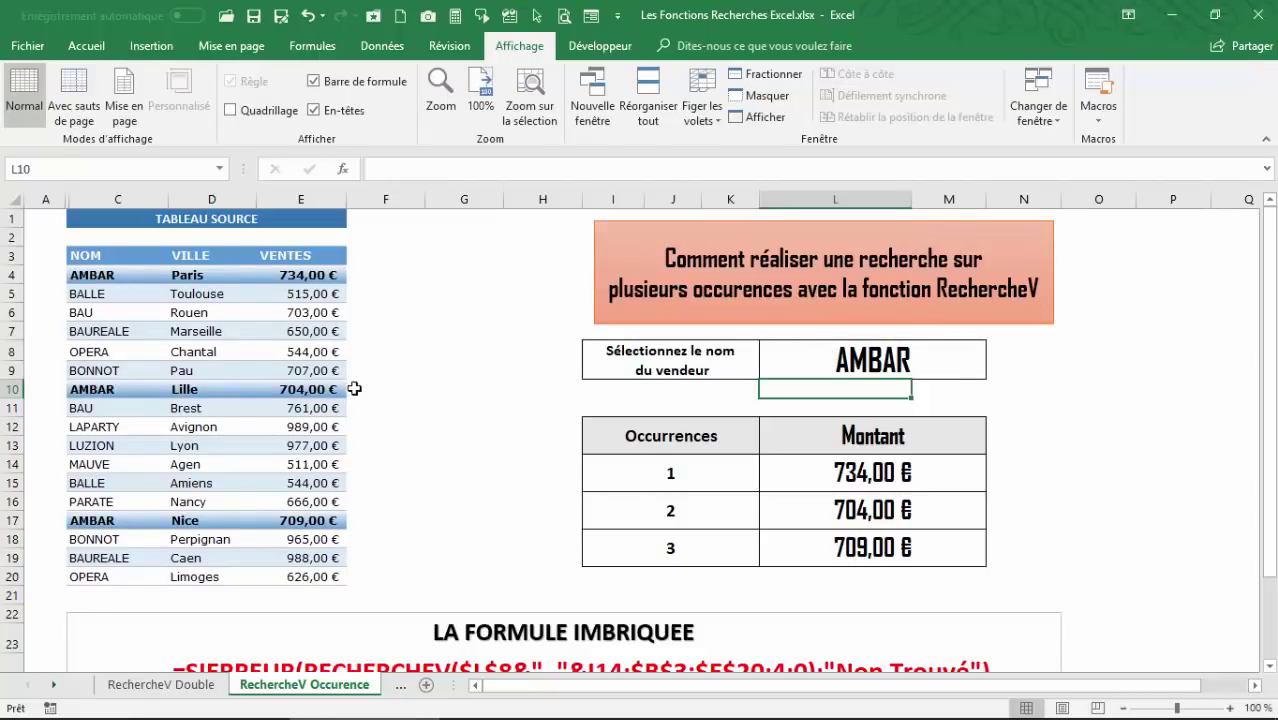
Try the lookup in L8 with the name of the seller listed for Pau and Perpignan
left_click(841, 350)
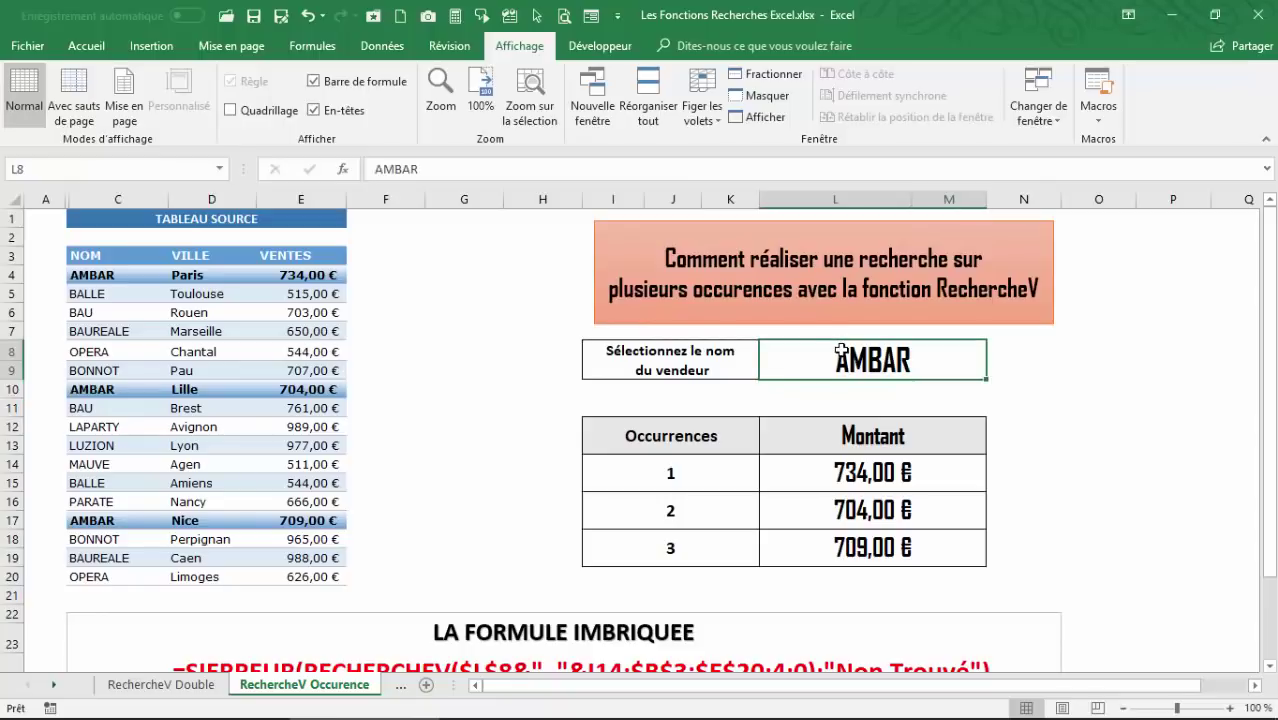
type("BONNOT")
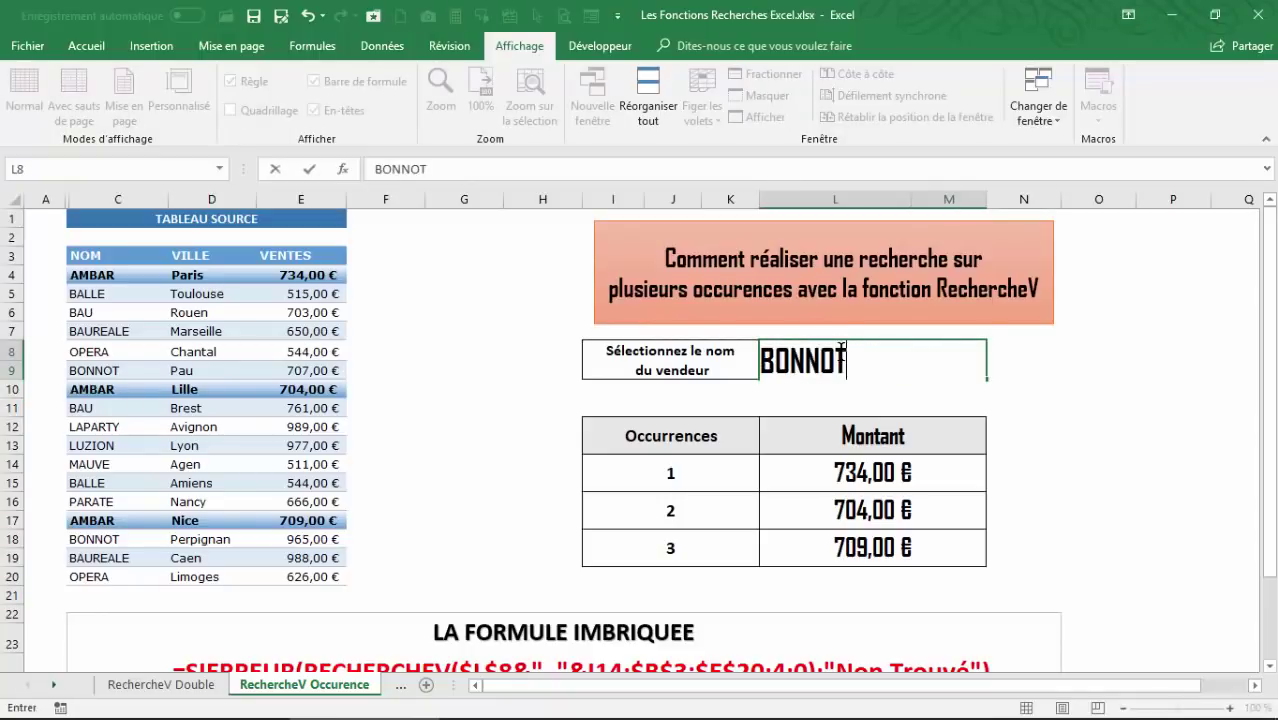
key("Return")
Enter in L8 the name of the seller listed for Agen and inspect the formula behind the first occurrence's amount
left_click(834, 364)
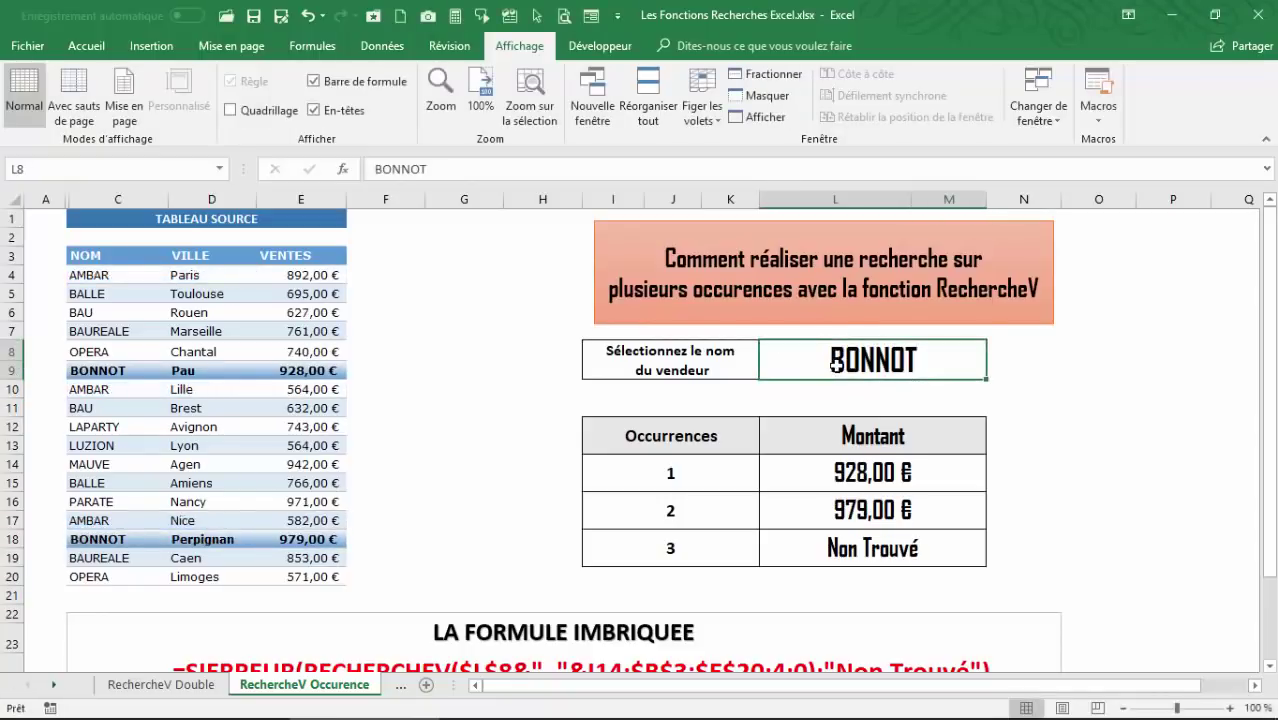
type("MAUVE")
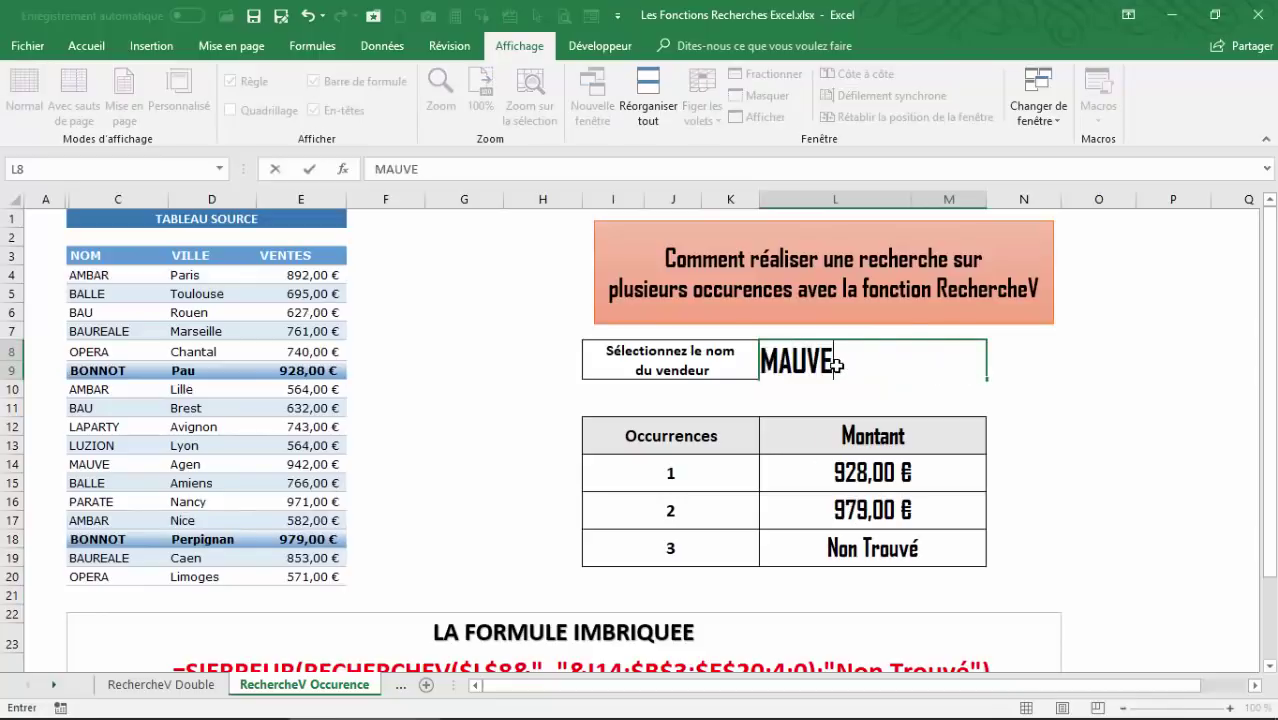
key("Up")
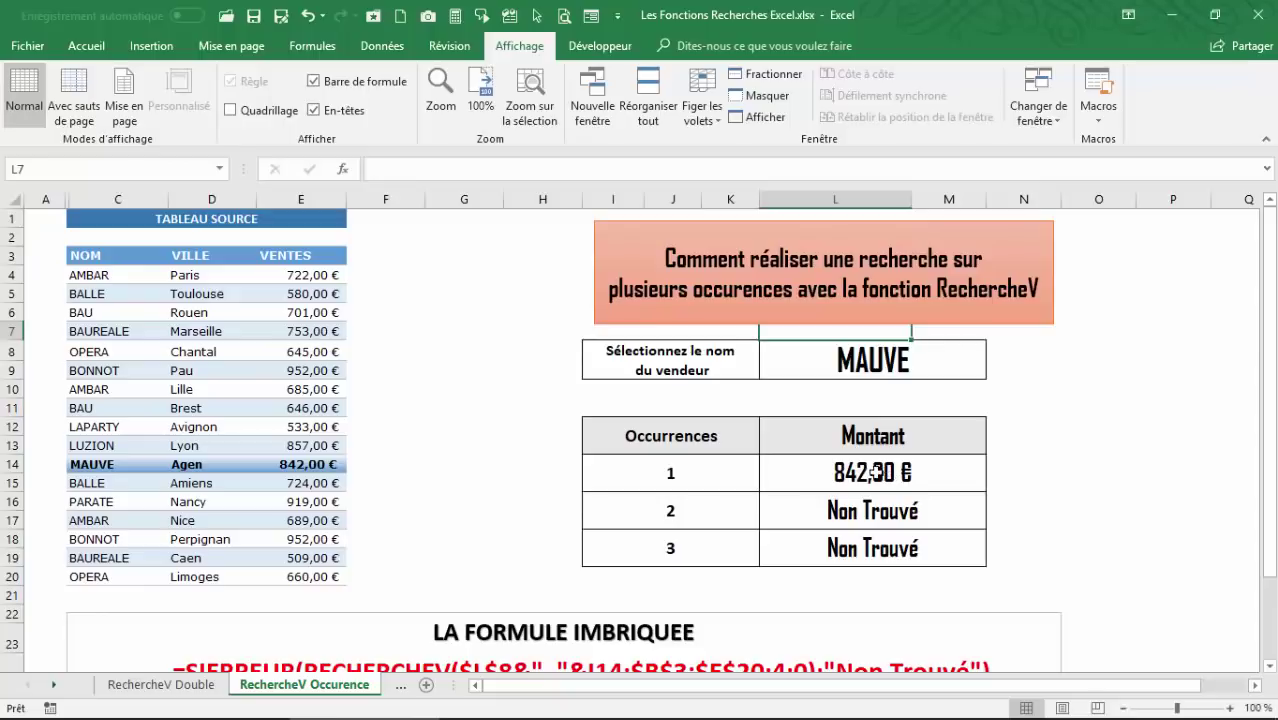
left_click(811, 476)
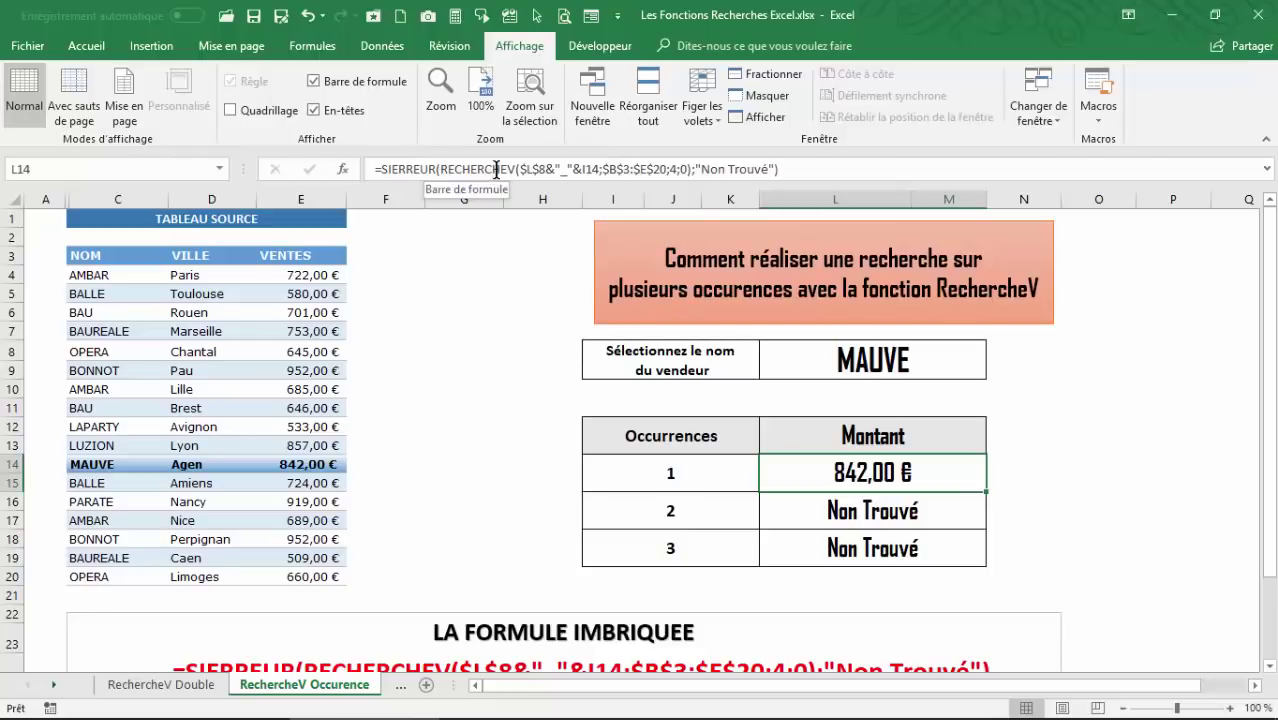
left_click(437, 372)
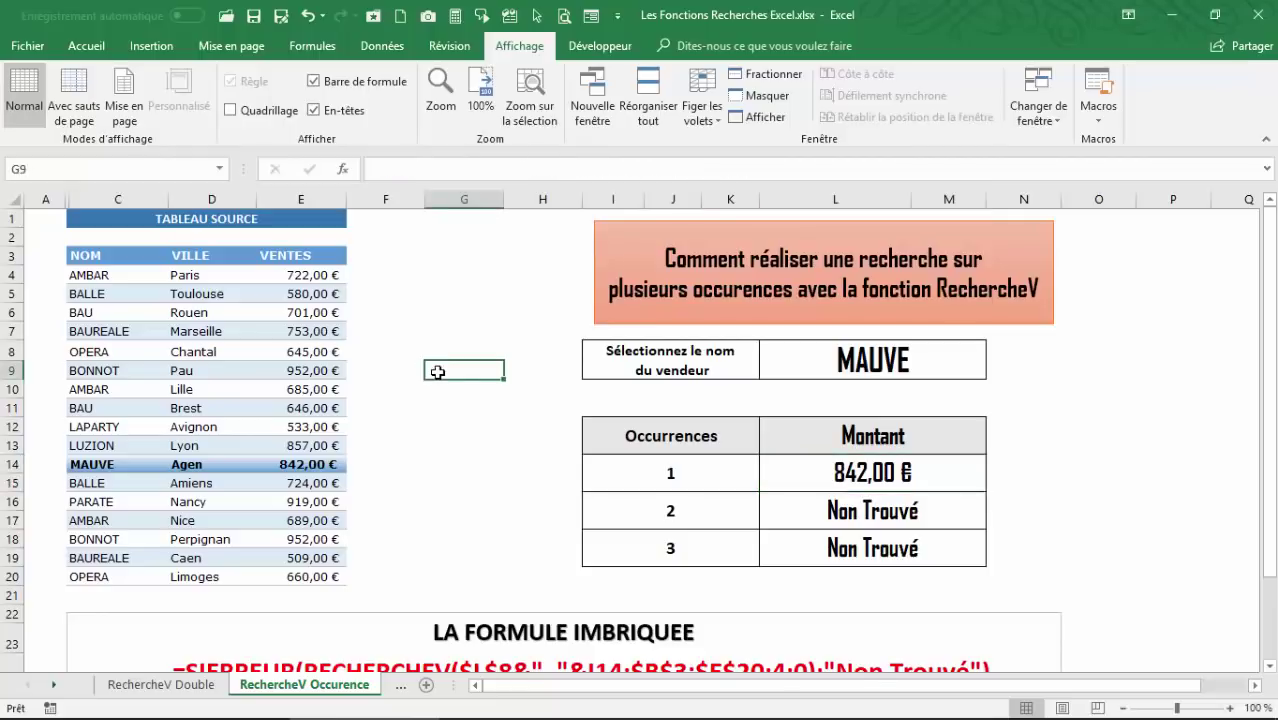
Merge and center cells L21:M21 beneath the occurrences table
left_click(851, 594)
scroll(853, 596, "down", 1)
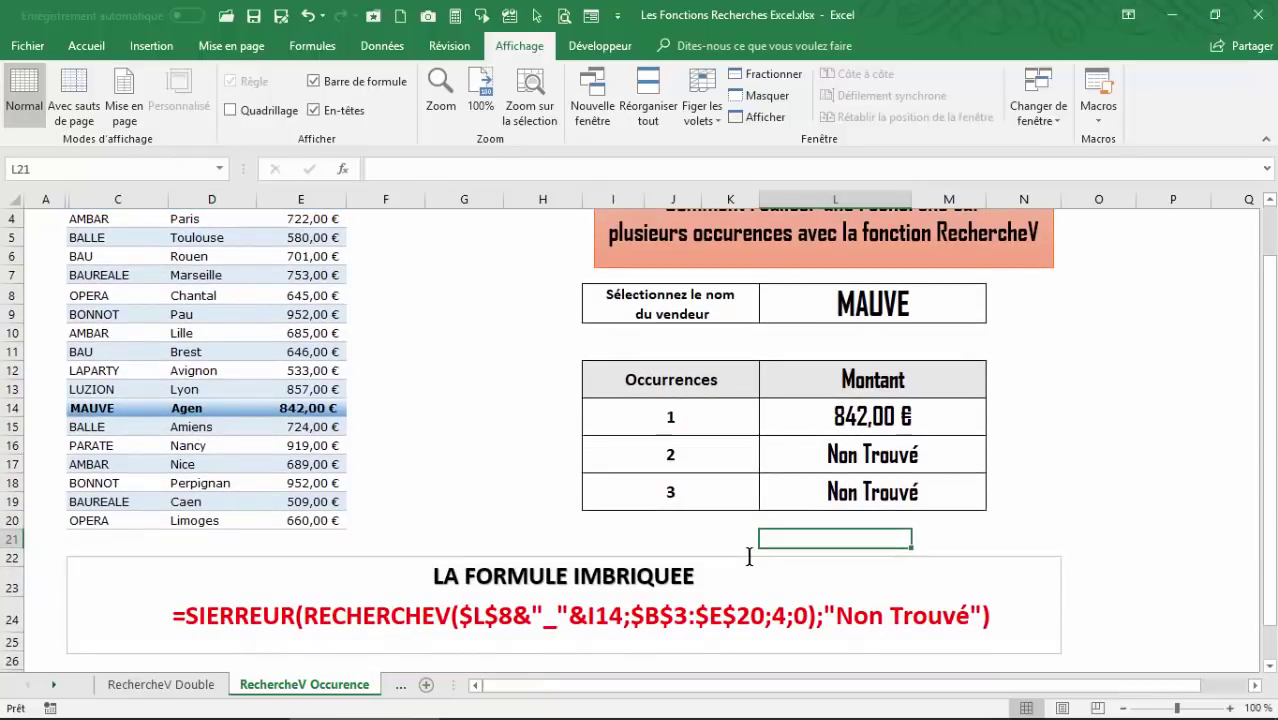
left_click(748, 557)
left_click(866, 534)
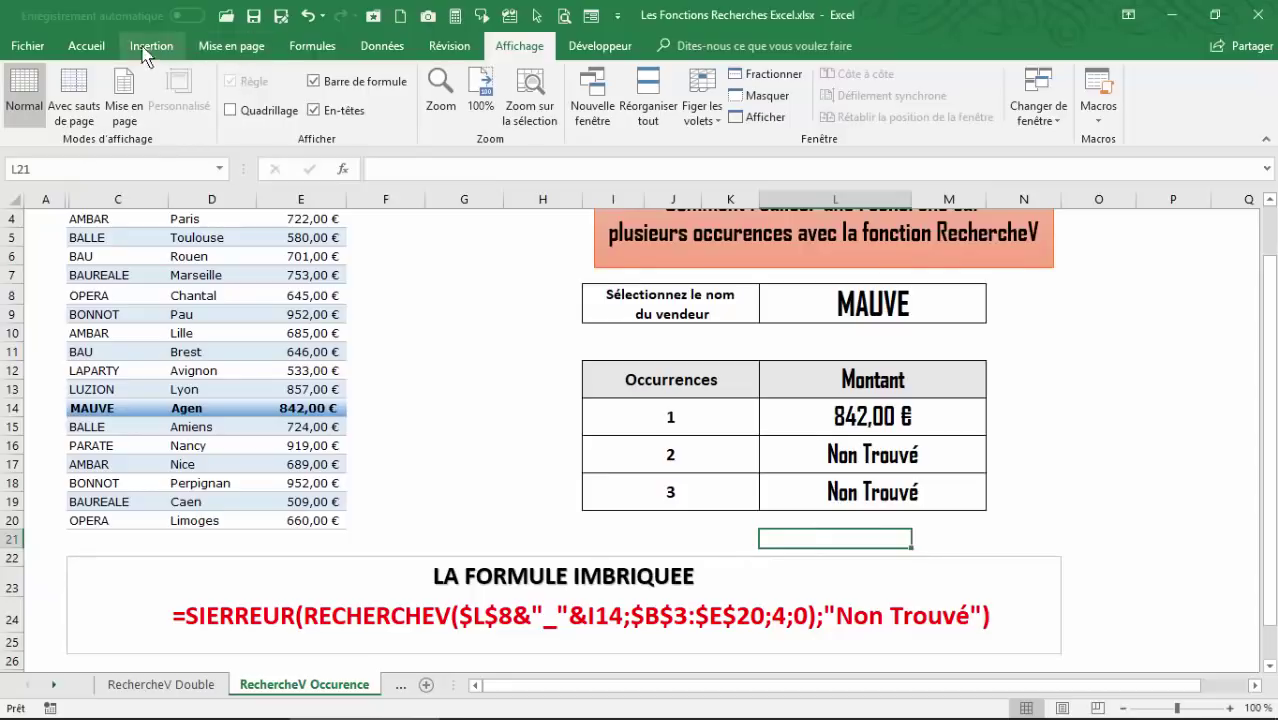
left_click(88, 47)
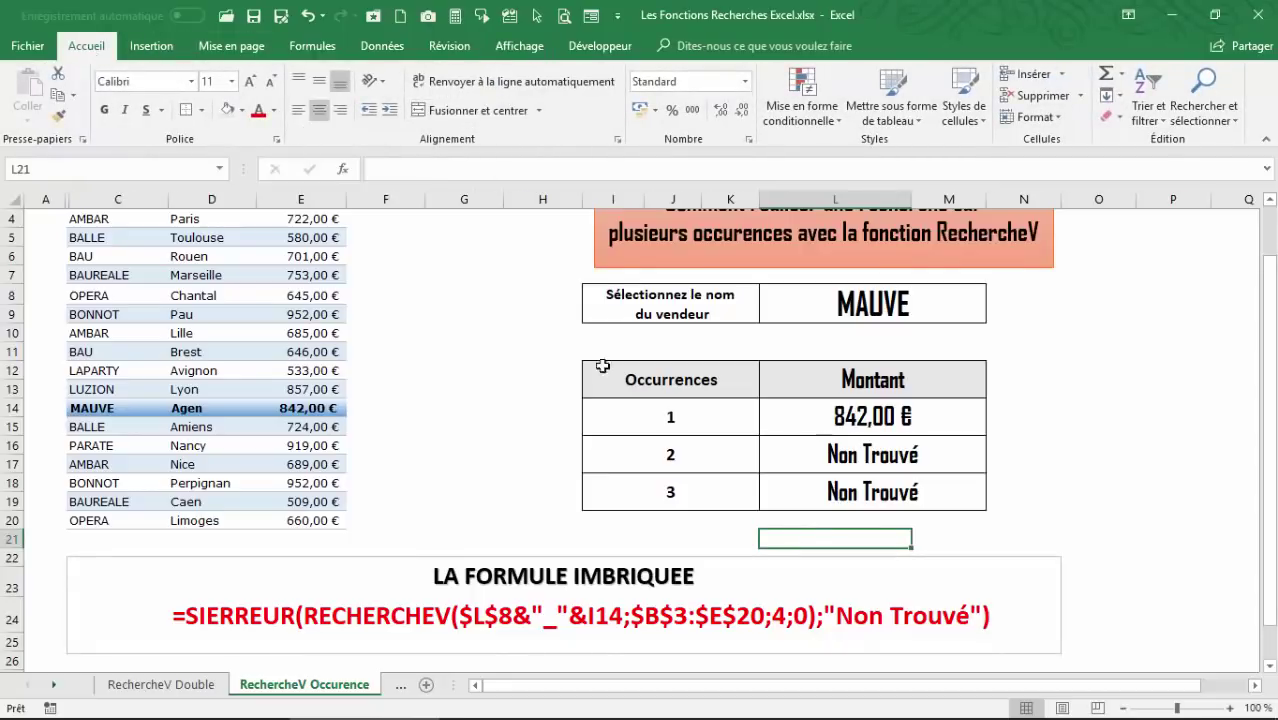
left_click_drag(811, 534, 945, 540)
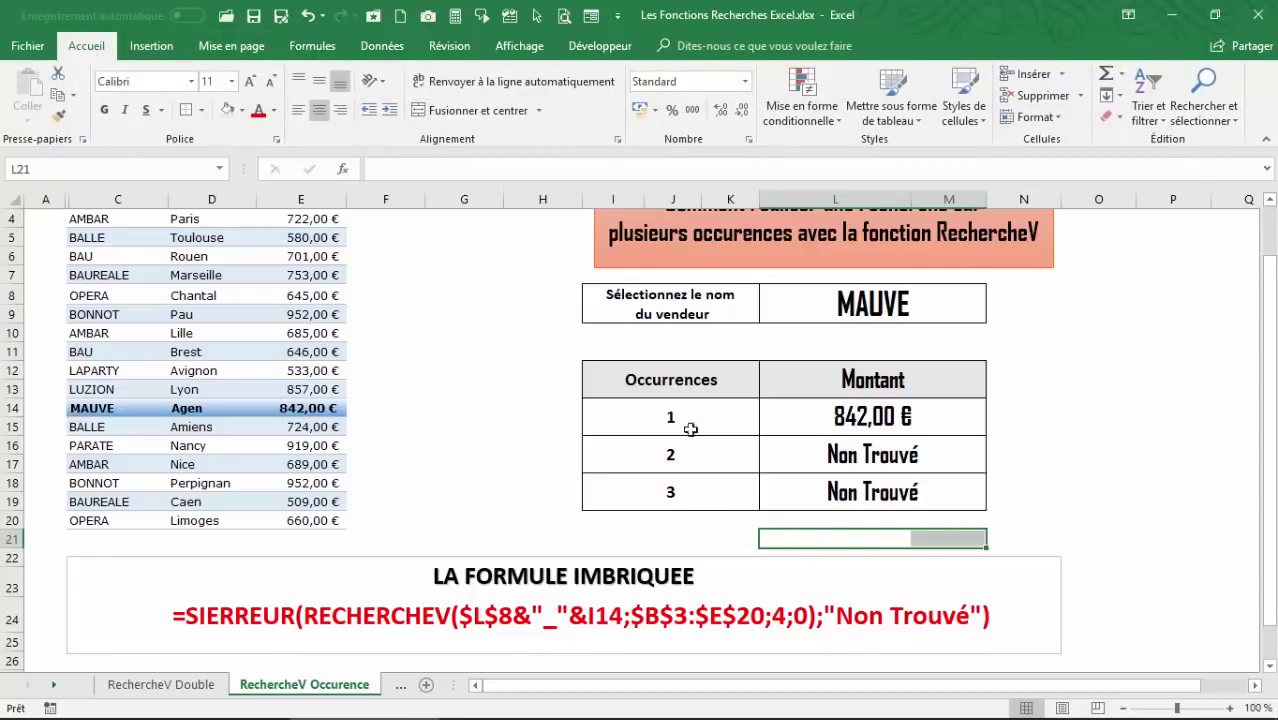
left_click(485, 124)
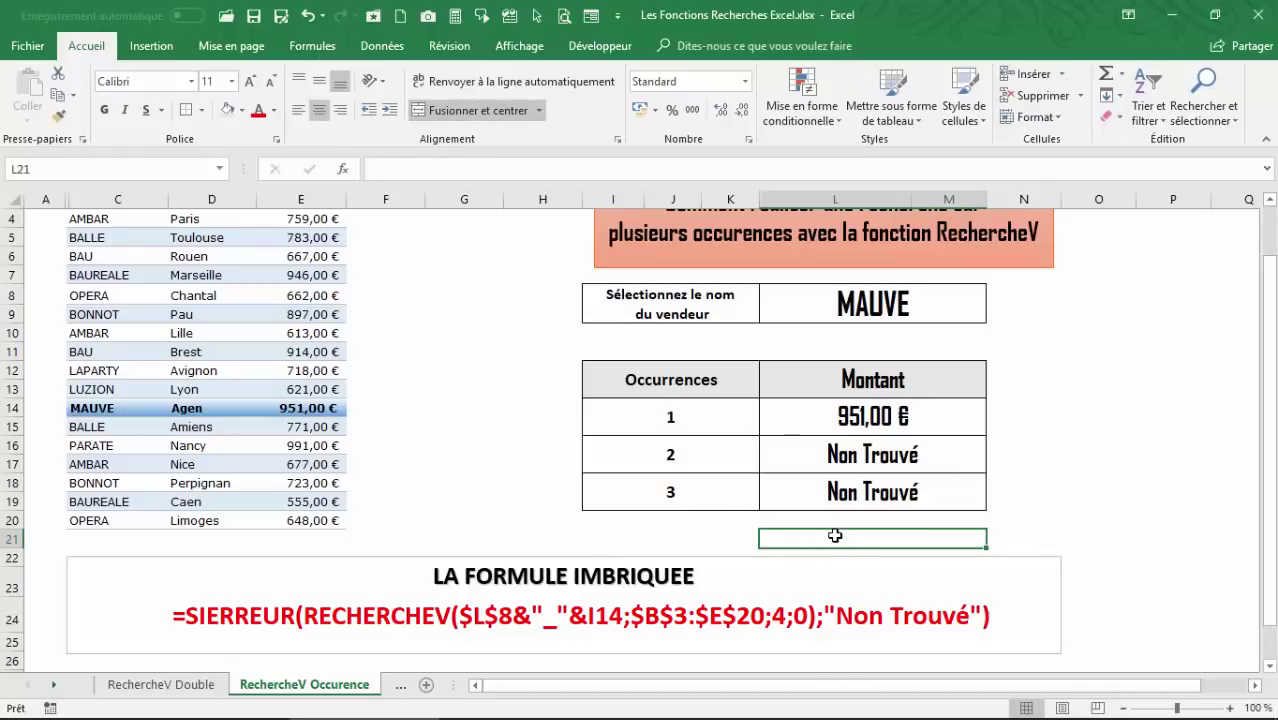
Start a RECHERCHEV formula in L21 with the function arguments dialog, using L8 as the lookup value (Valeur_cherchée)
type("=rech")
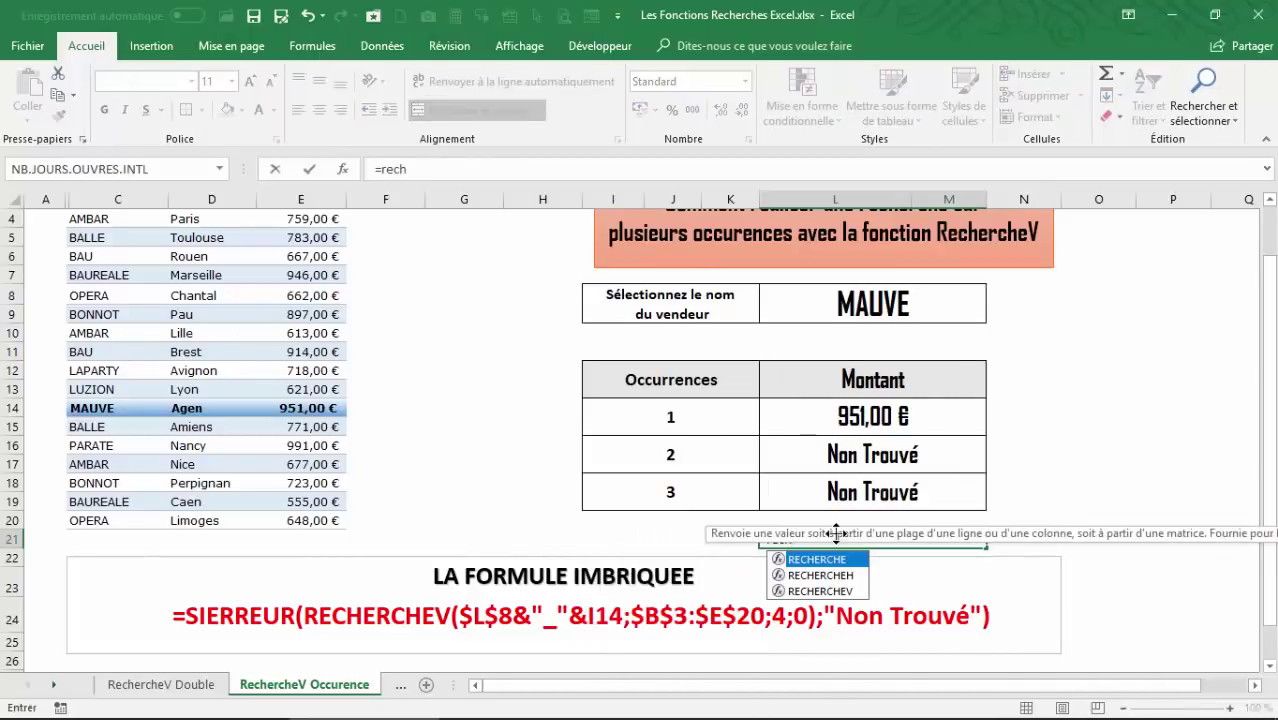
double_click(819, 591)
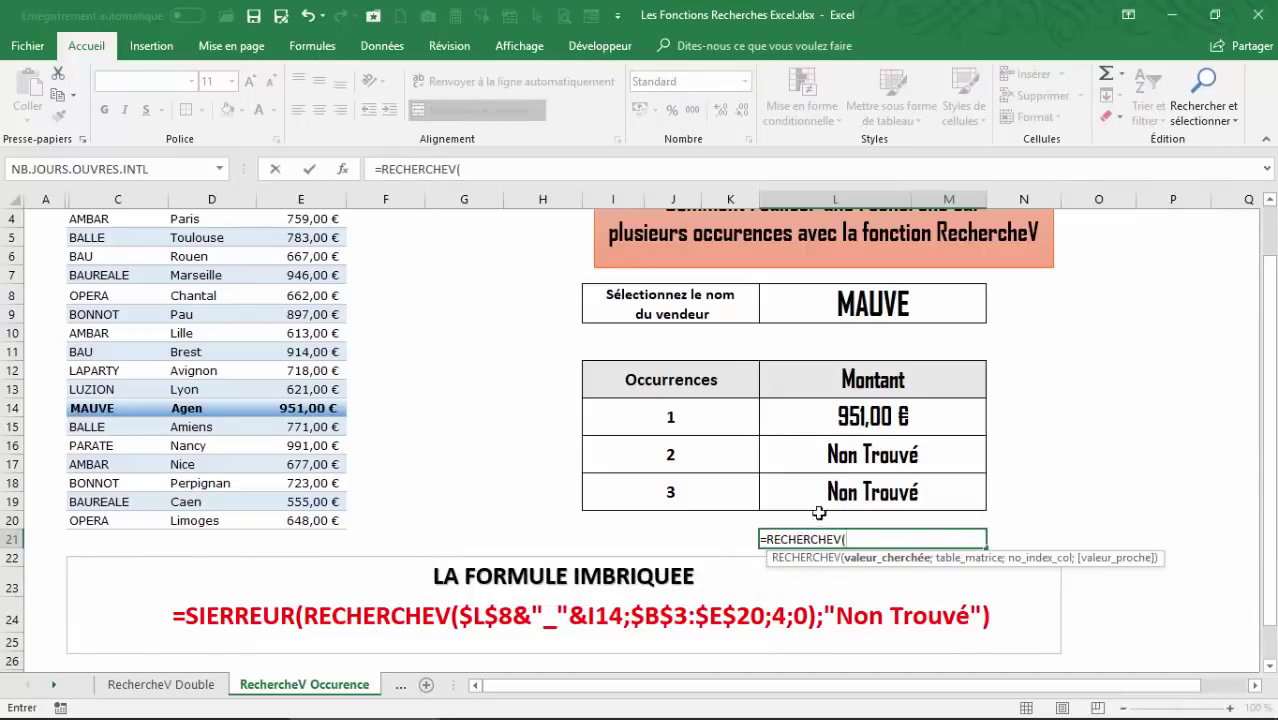
left_click(343, 169)
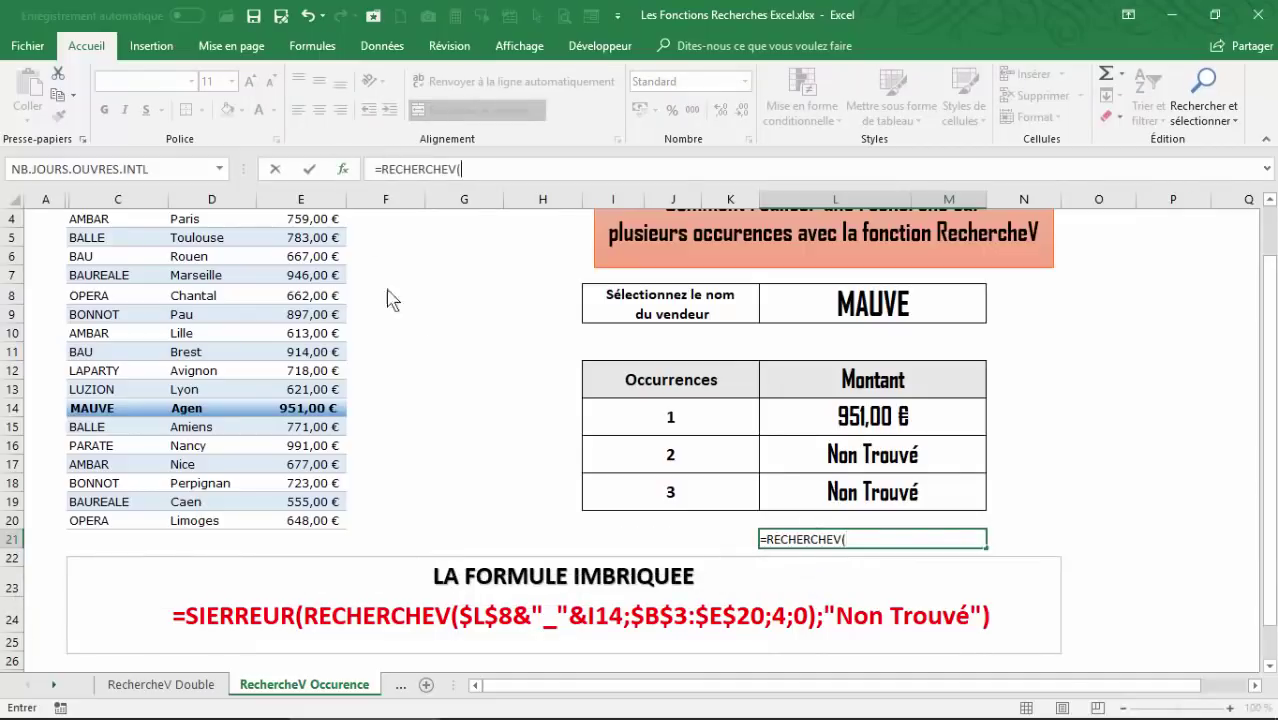
left_click_drag(792, 385, 408, 479)
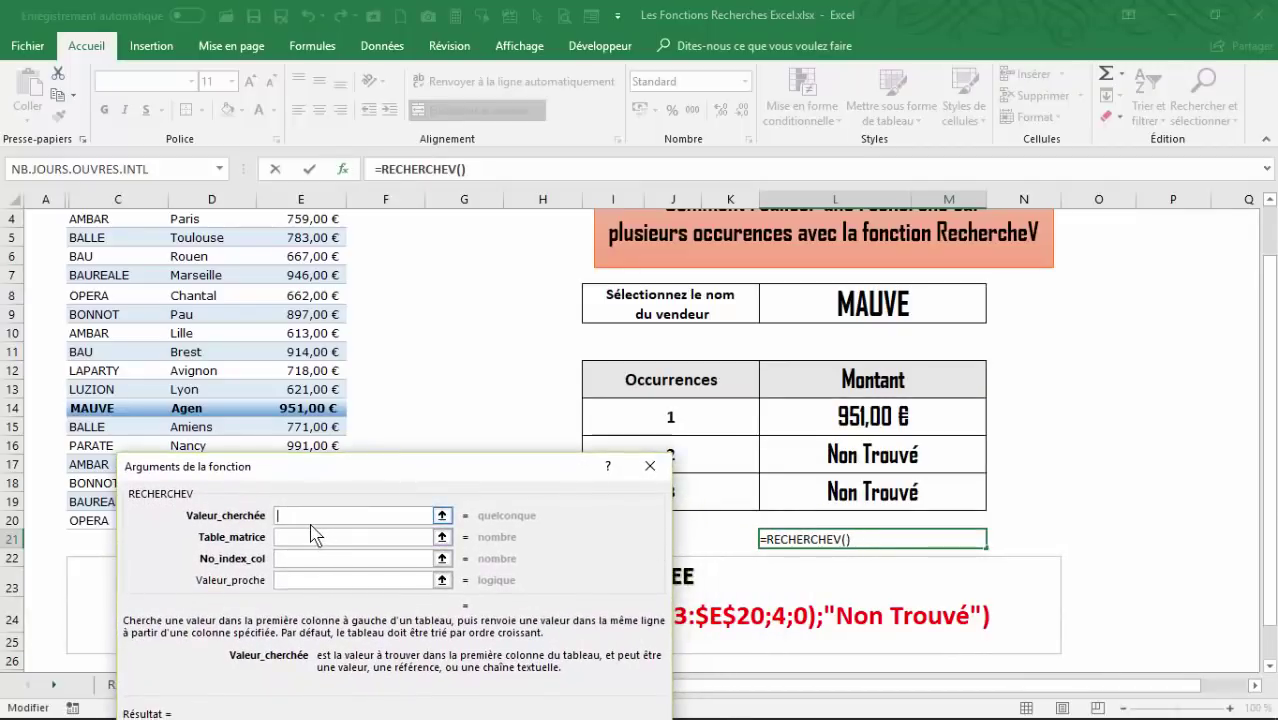
left_click(860, 307)
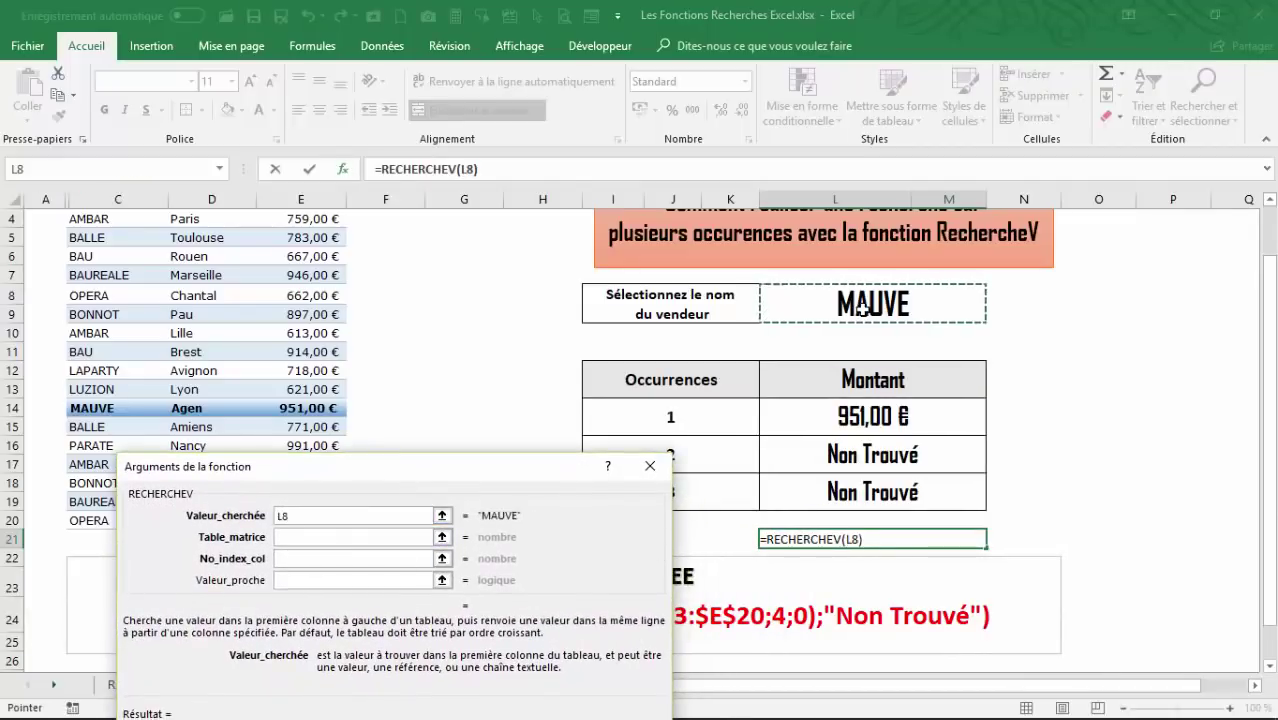
Complete the RECHERCHEV formula with C3:E20 as Table_matrice, 3 as No_index_col and 0 as Valeur_proche
left_click(312, 538)
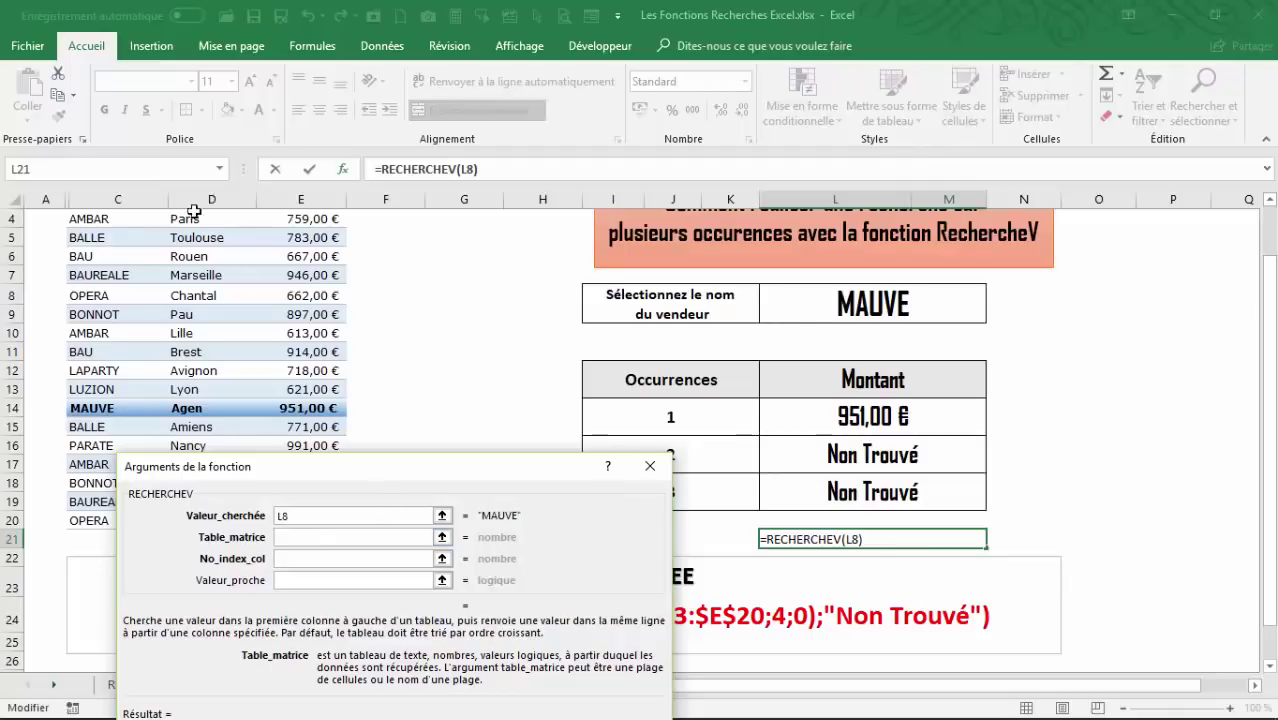
scroll(95, 249, "up", 1)
left_click_drag(95, 249, 308, 575)
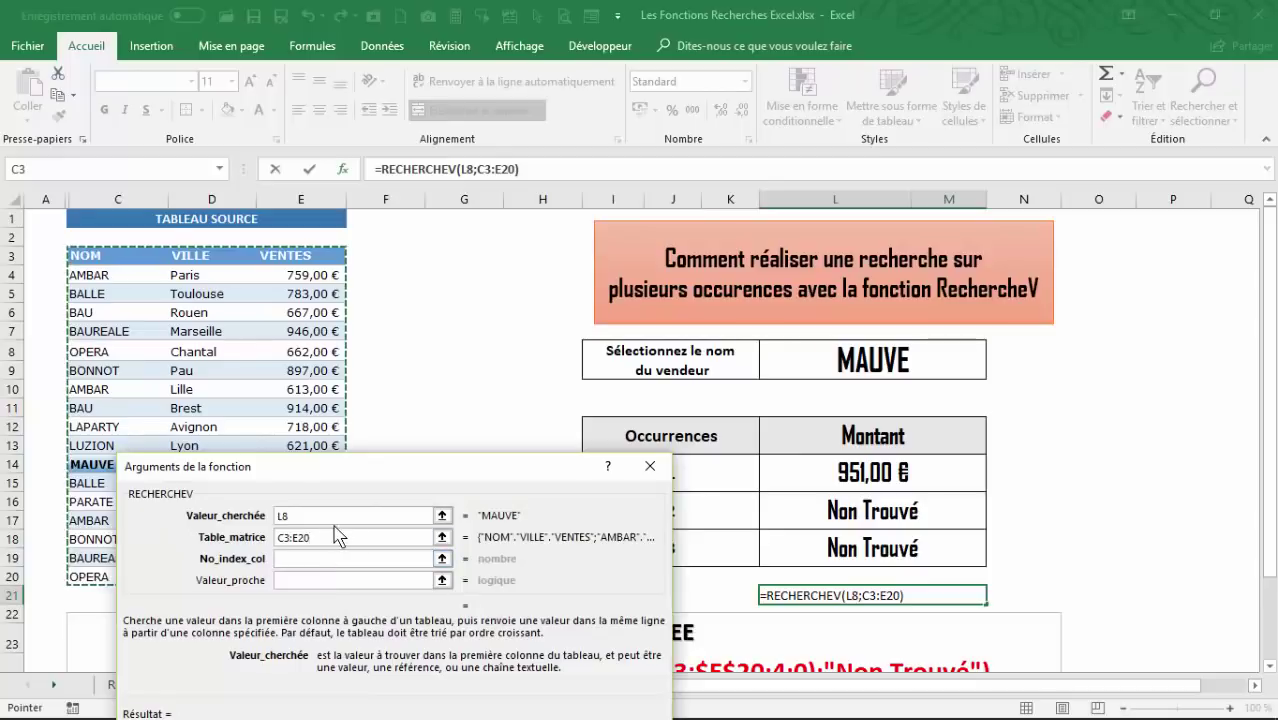
left_click(311, 557)
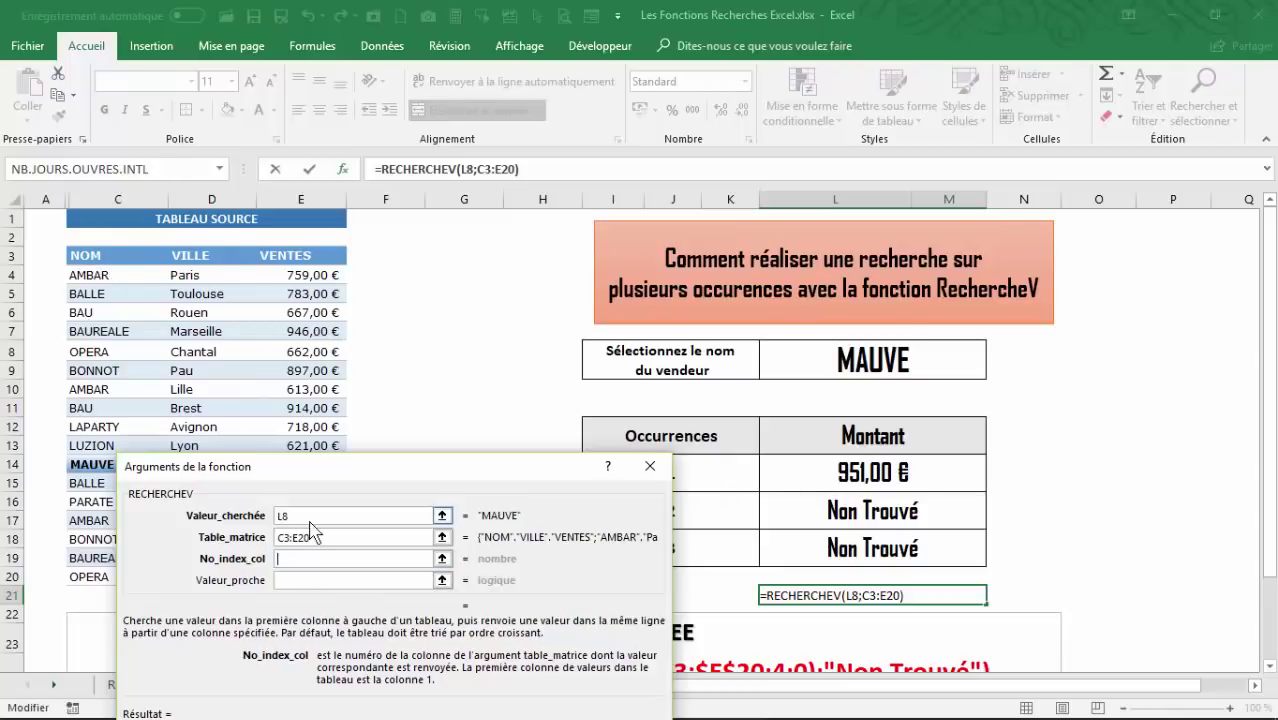
type("3")
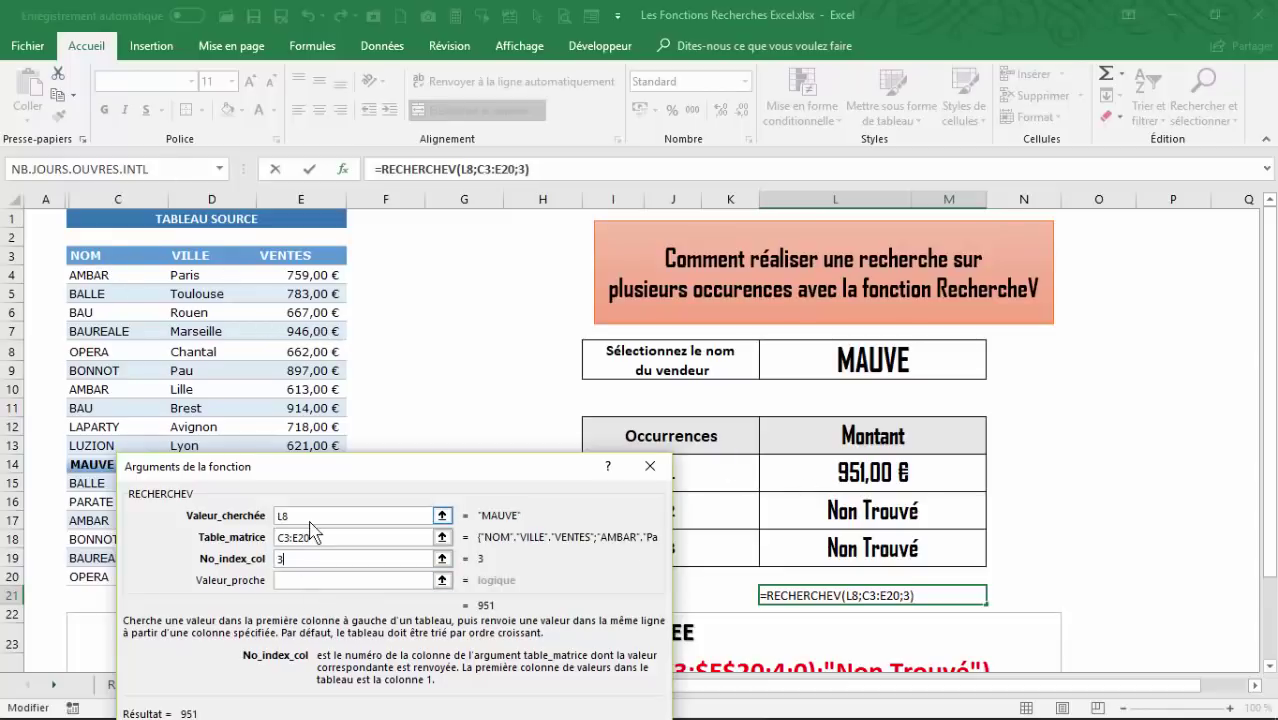
left_click(302, 582)
type("0")
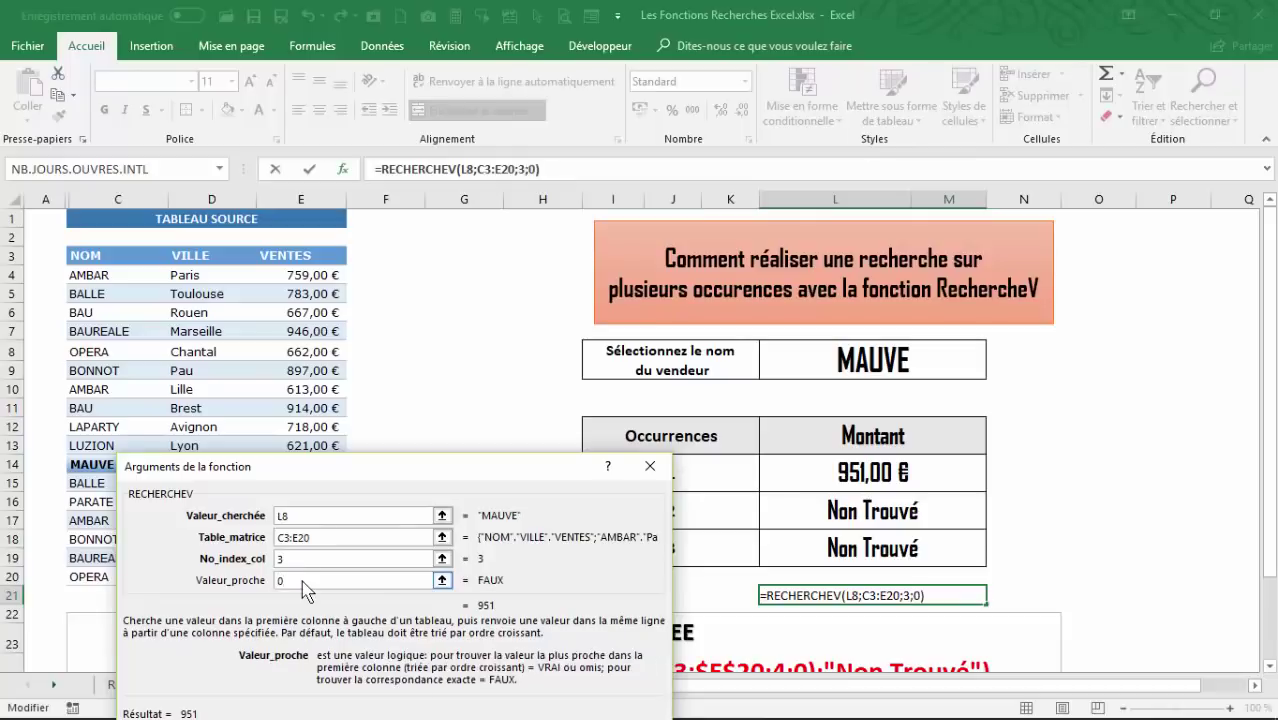
key("Return")
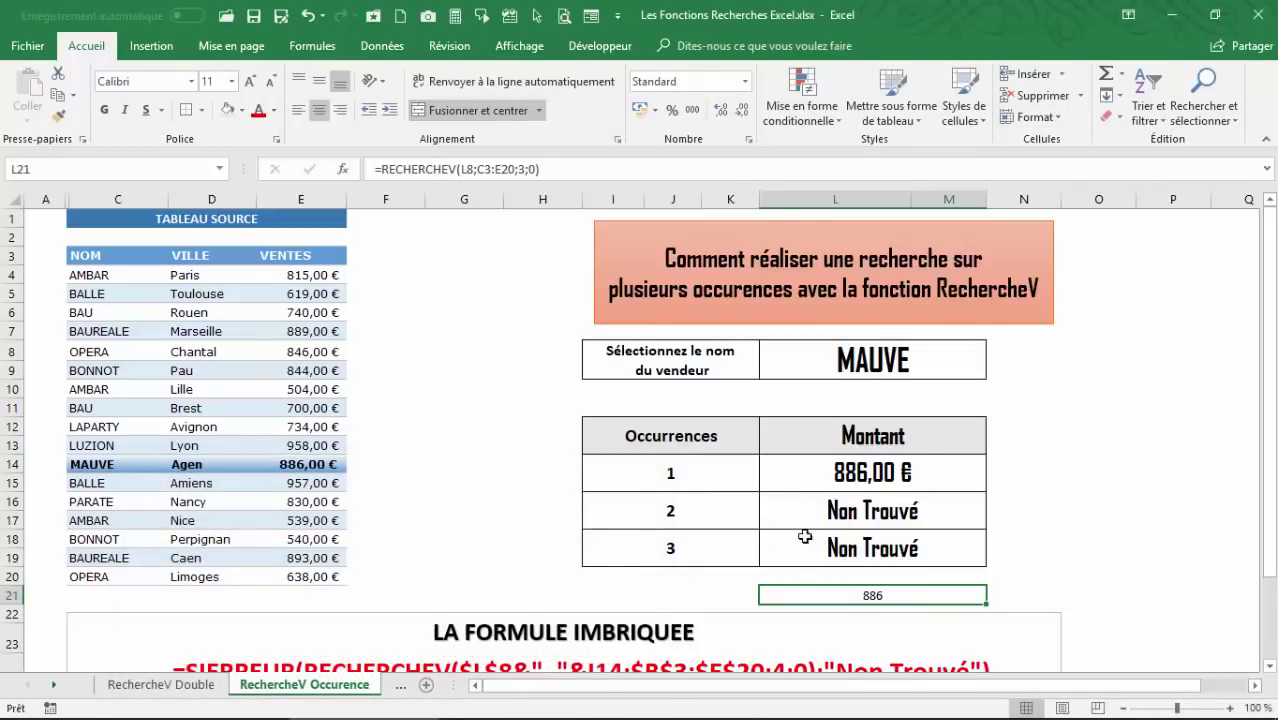
Apply the euro accounting format to the lookup result in L21 and reselect the seller-name cell L8
left_click(641, 110)
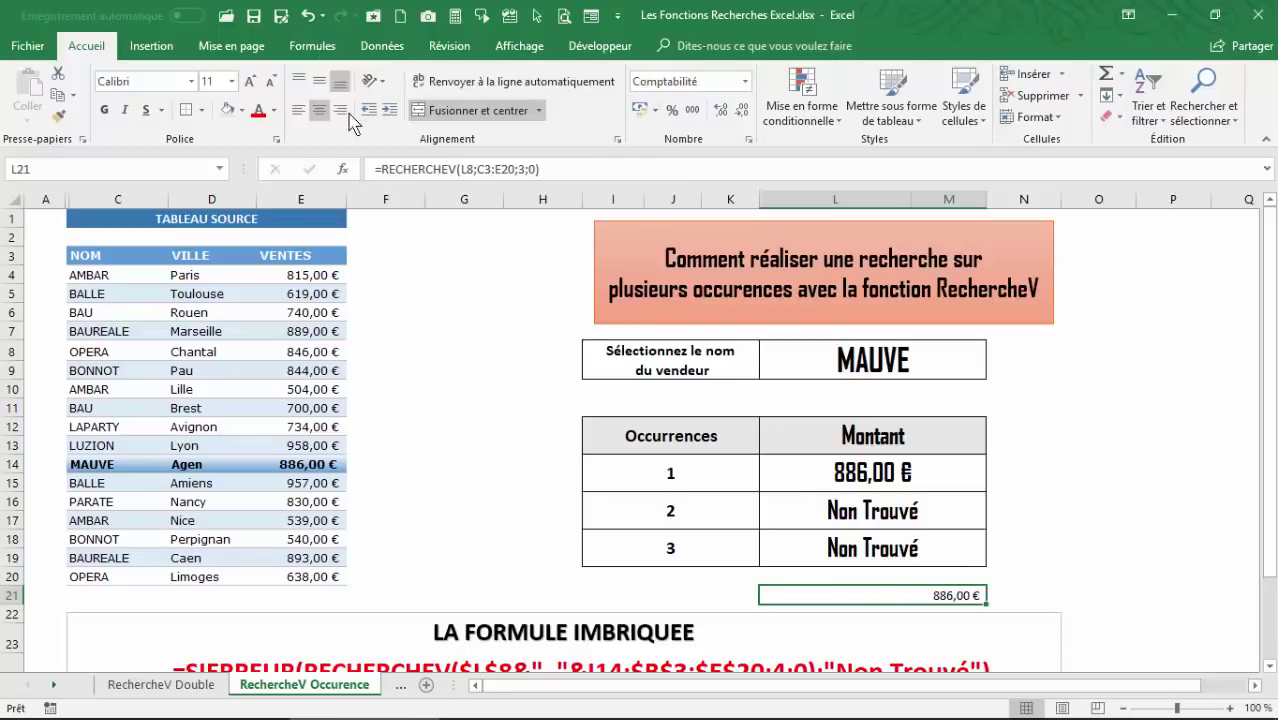
left_click(858, 486)
left_click(870, 582)
left_click(888, 595)
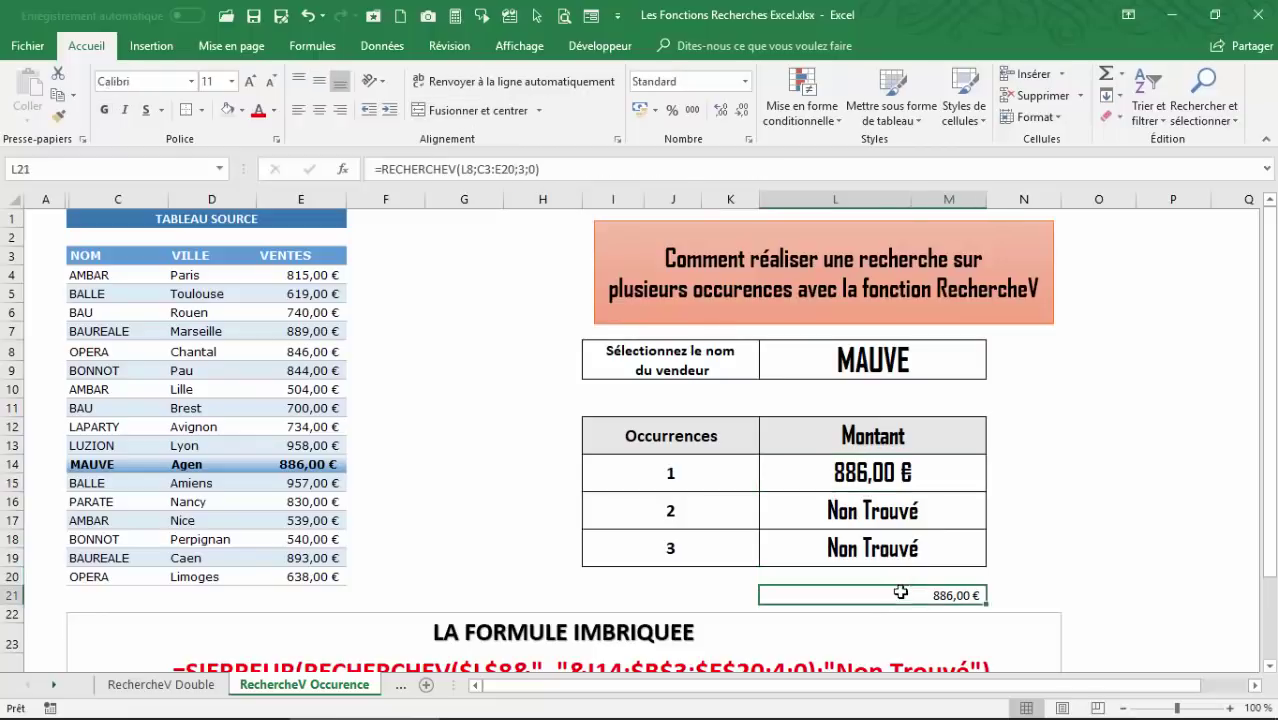
left_click(840, 365)
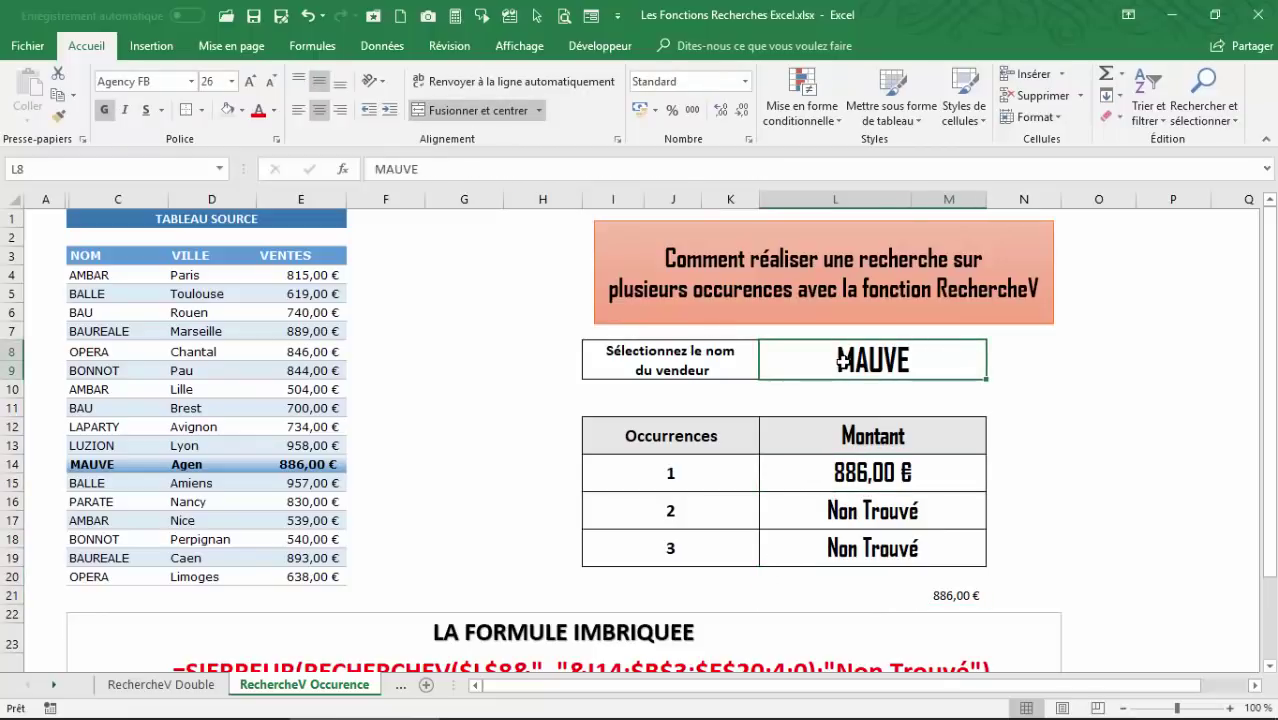
Replace the seller name in L8 with the seller listed in C4, and clear the test RECHERCHEV formula from L21
type("AMBAR")
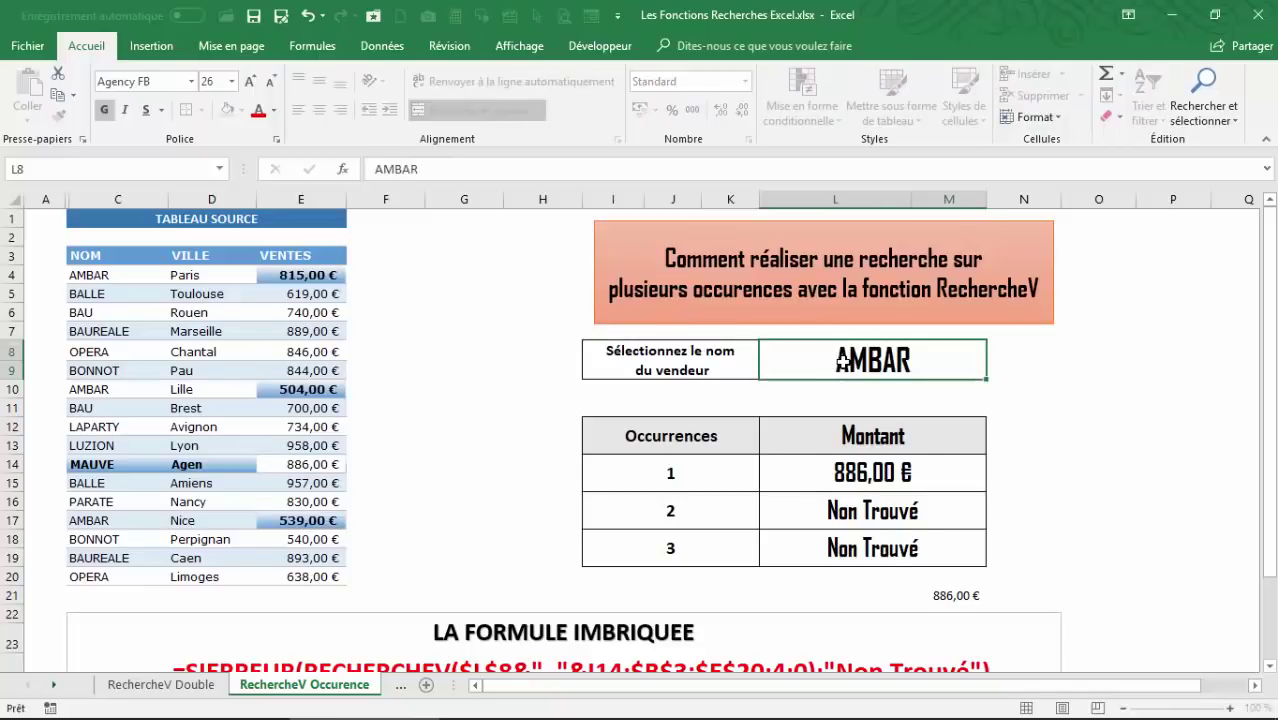
key("Return")
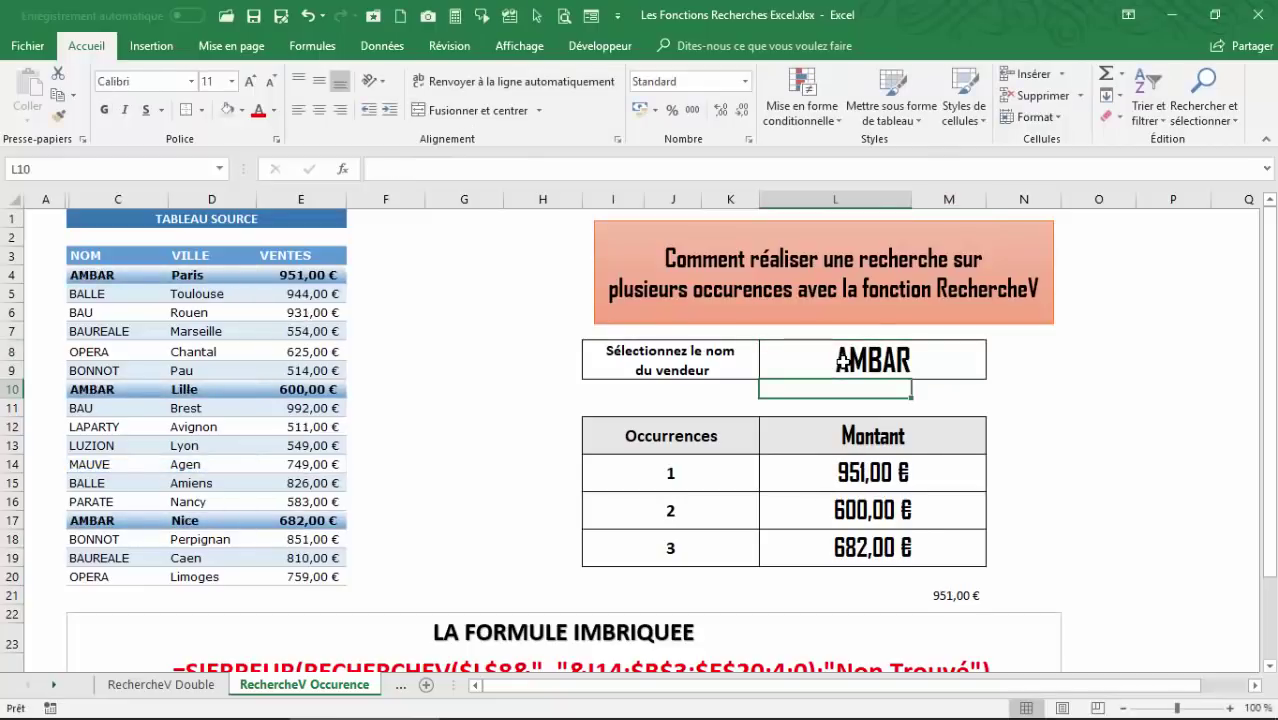
left_click(921, 597)
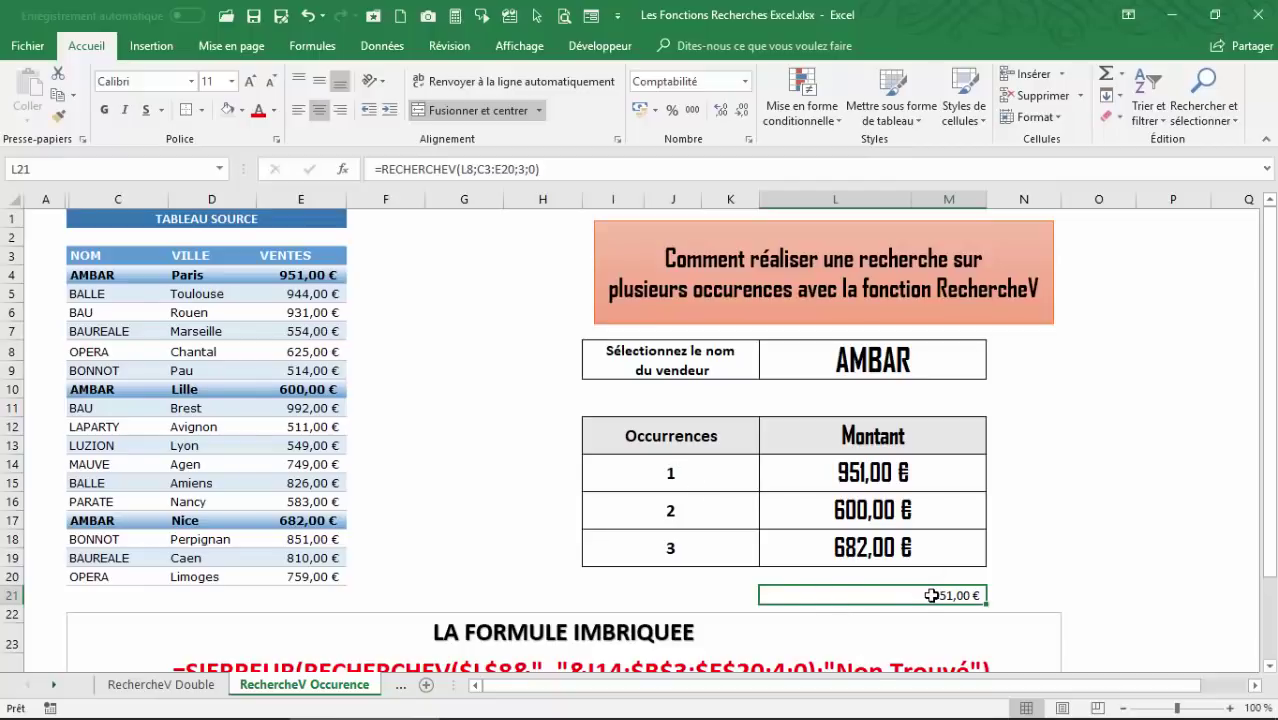
key("Delete")
Examine the nested formulas in the Montant column and the occurrence numbers 1 to 3 they refer to
left_click(873, 510)
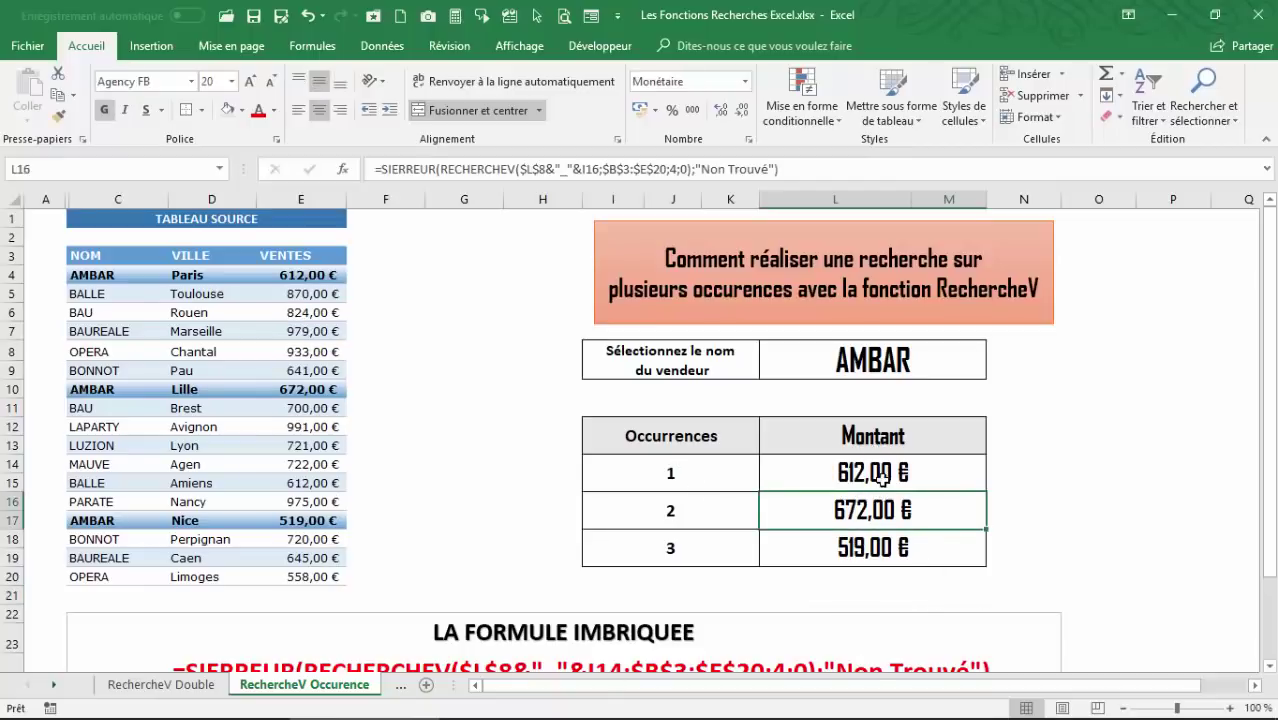
left_click(875, 472)
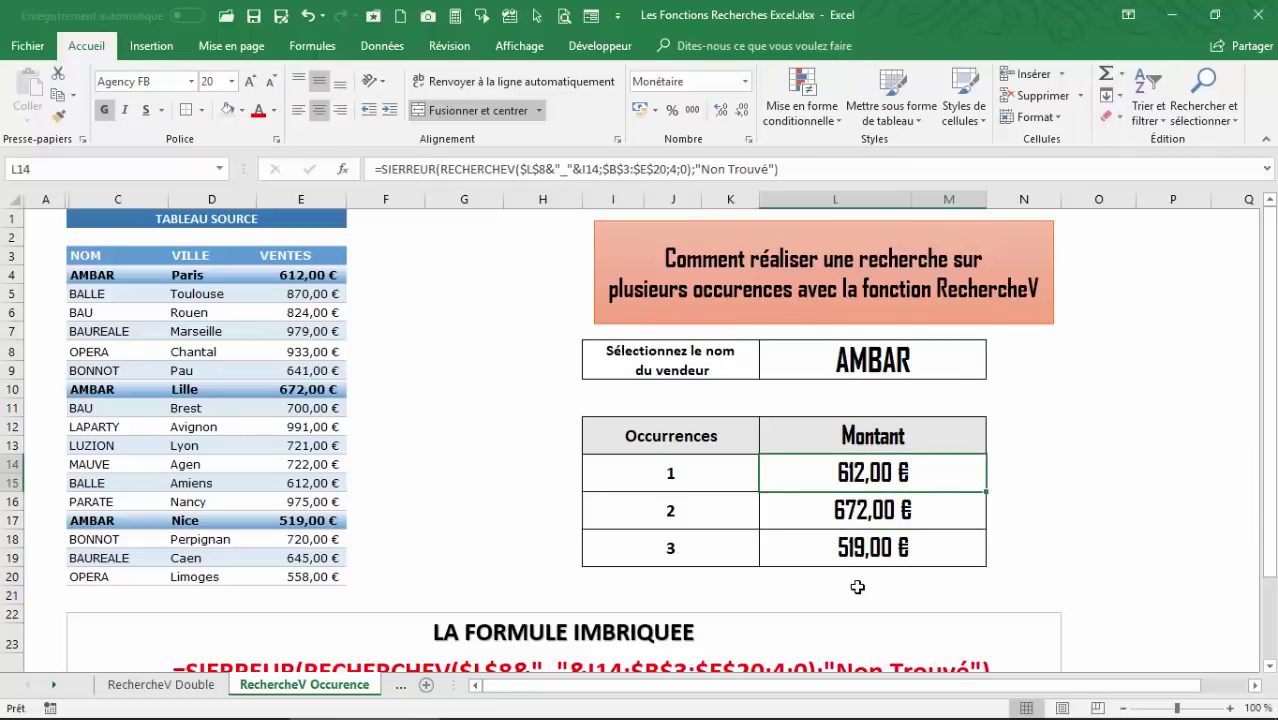
left_click(672, 476)
left_click(670, 515)
left_click(666, 540)
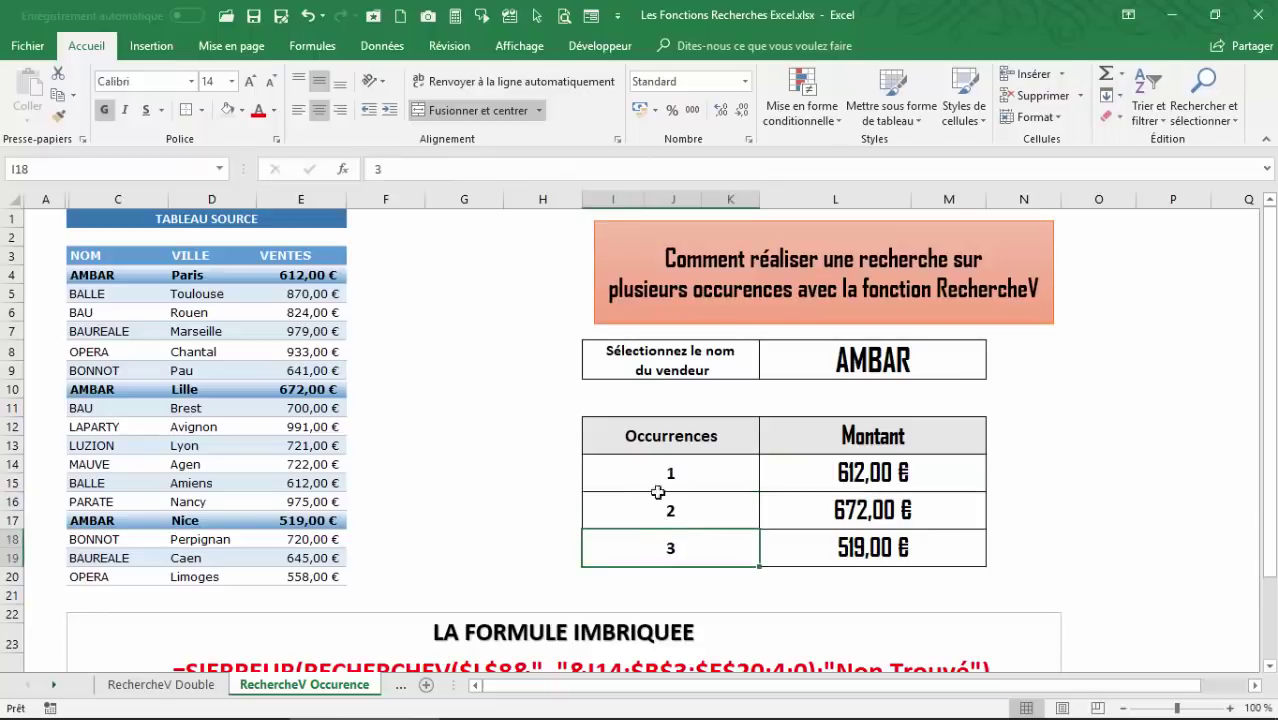
left_click(656, 470)
left_click(668, 512)
left_click(662, 535)
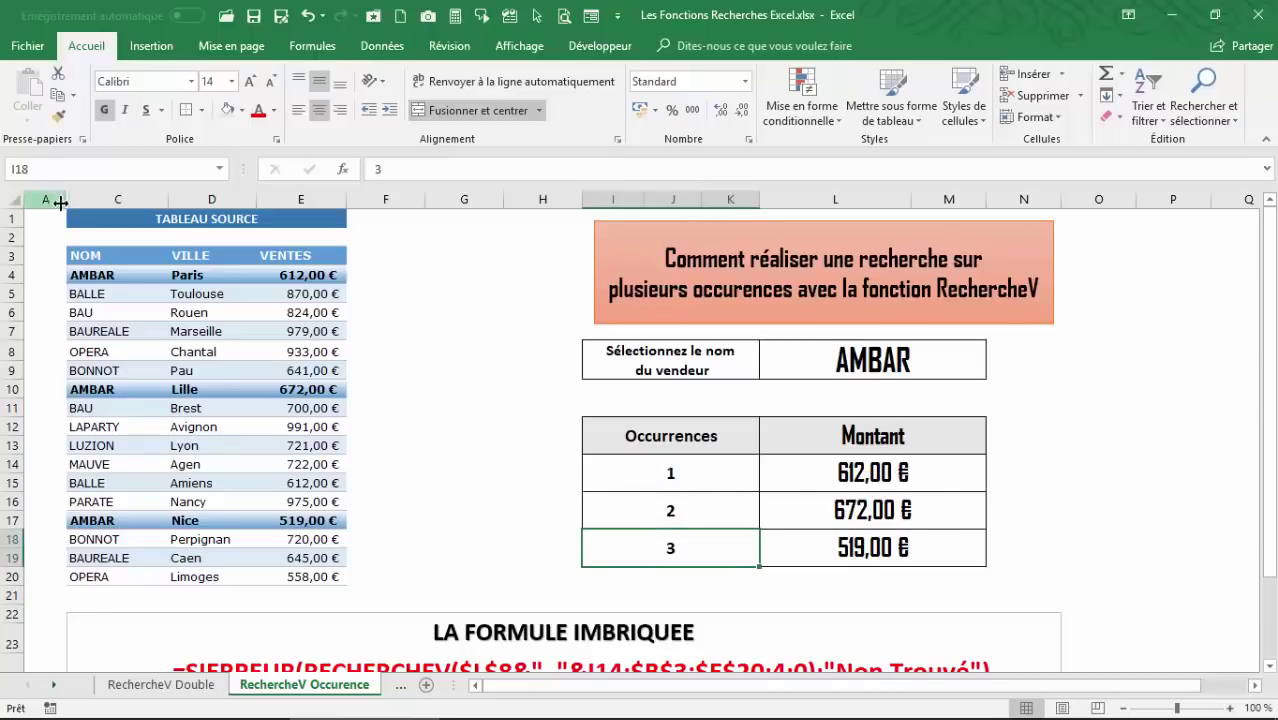
Reveal hidden column B (CLE UNIQUE) beside the source table and clear its key formulas in B4:B20
left_click_drag(66, 197, 154, 197)
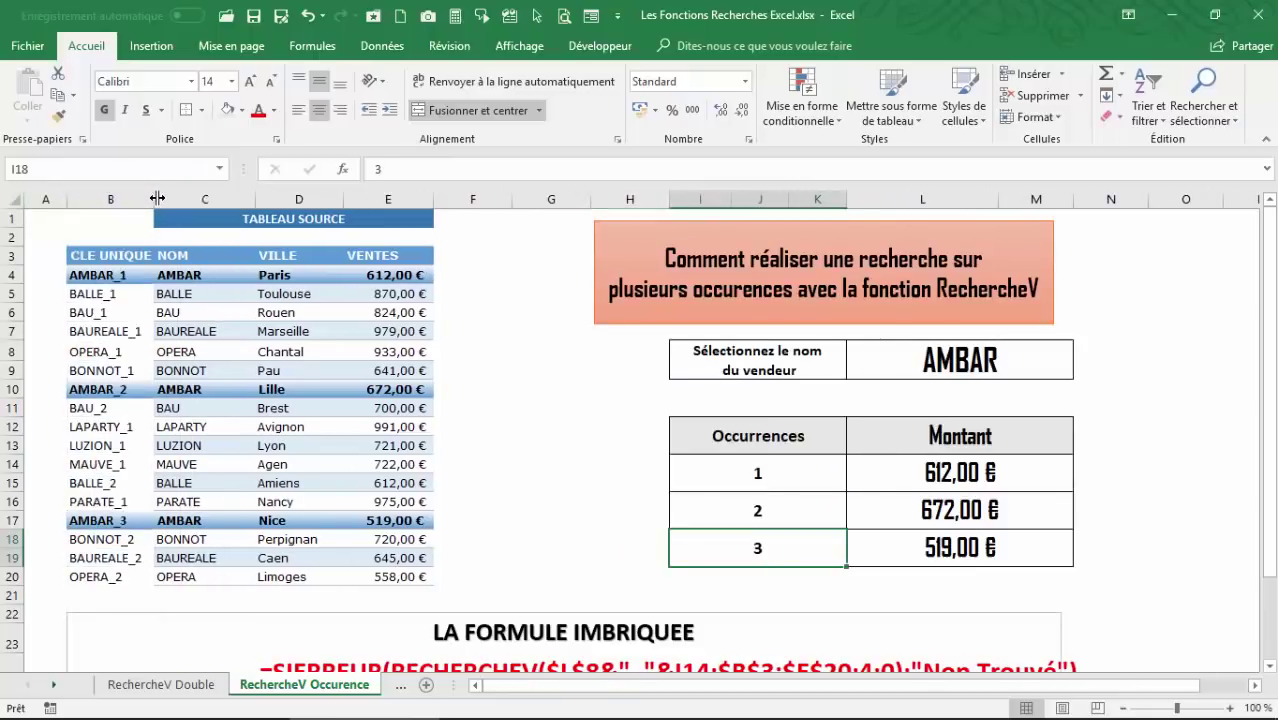
left_click(99, 313)
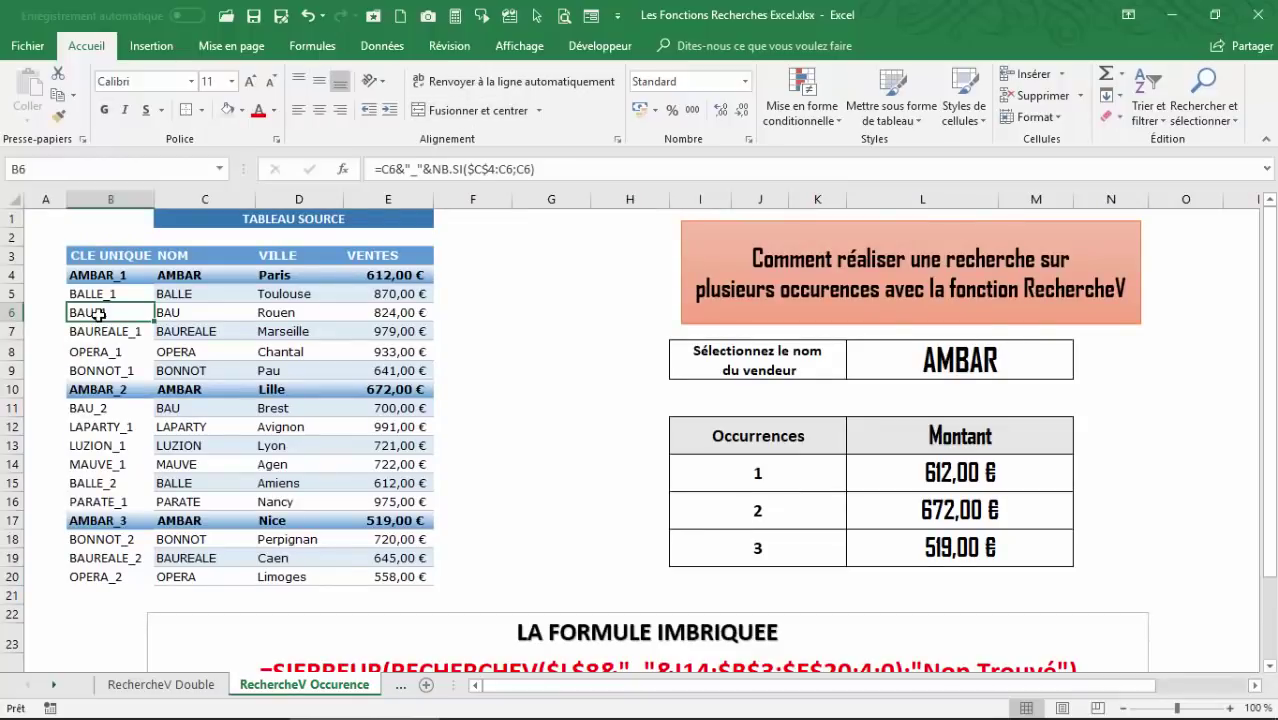
left_click_drag(107, 276, 93, 576)
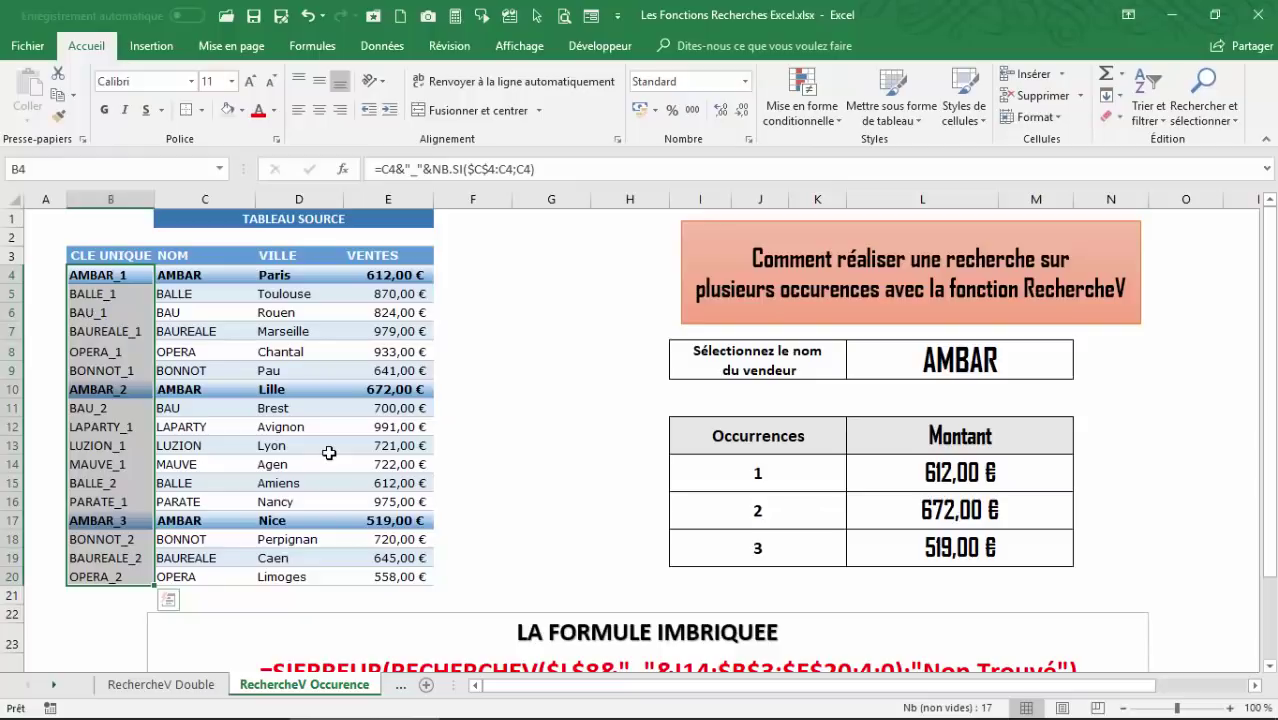
key("Delete")
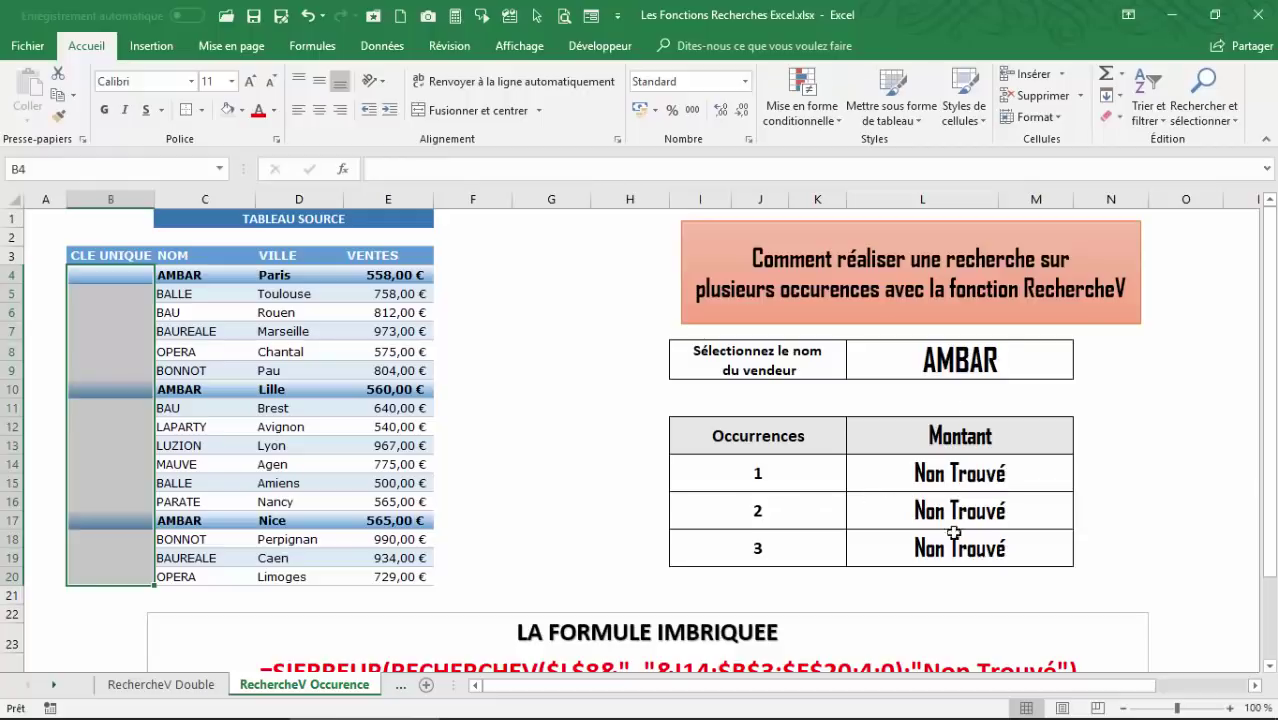
Clear the seller name from the selection cell L8
left_click_drag(112, 279, 112, 294)
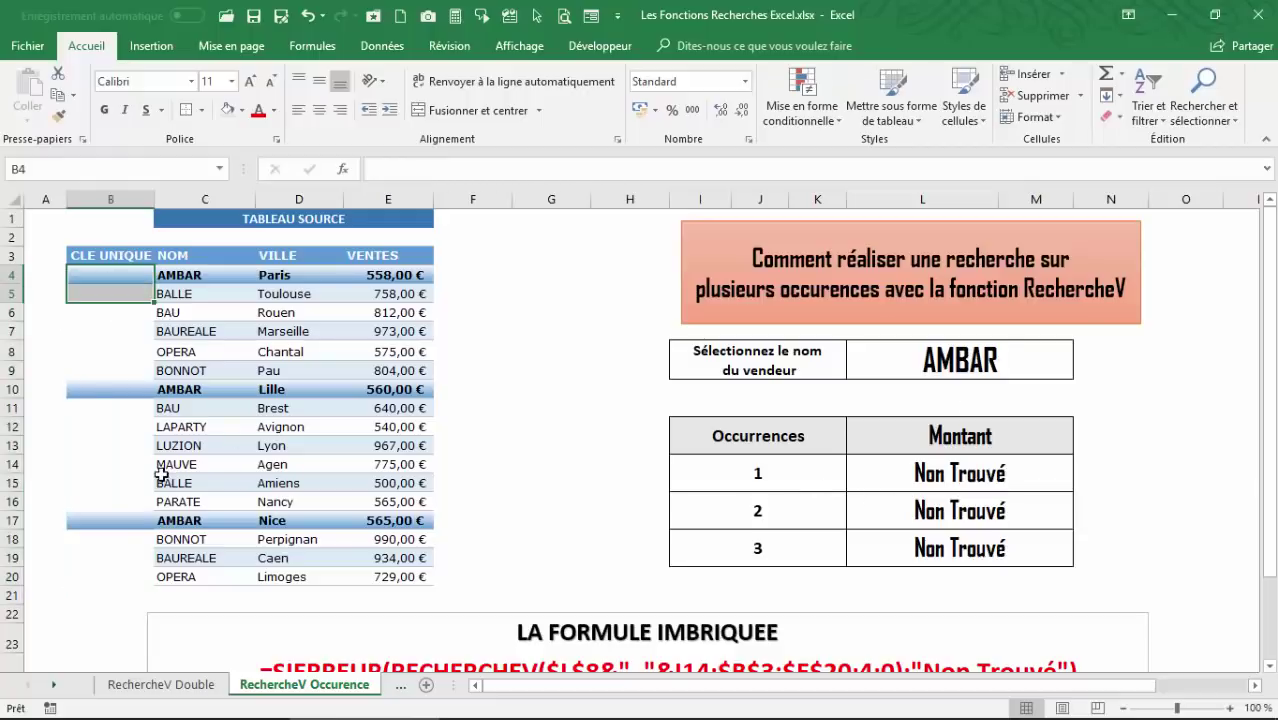
left_click(124, 349)
left_click(114, 279)
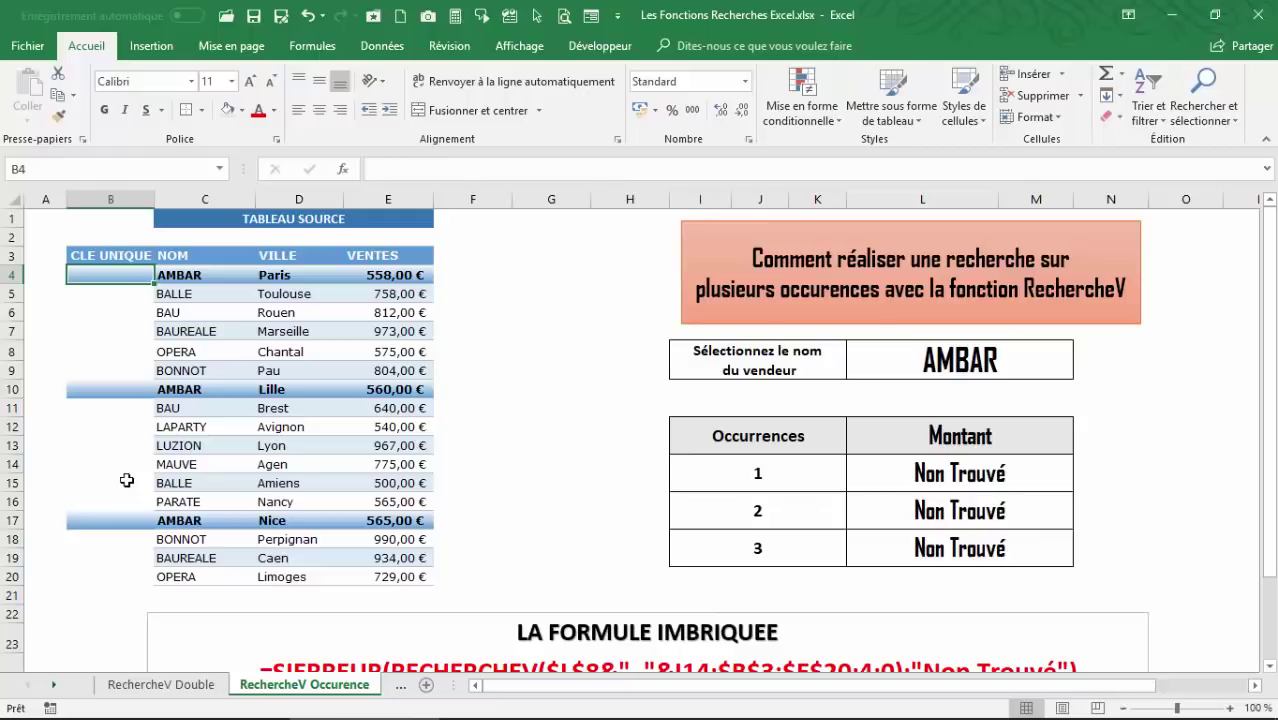
left_click(956, 357)
key("Delete")
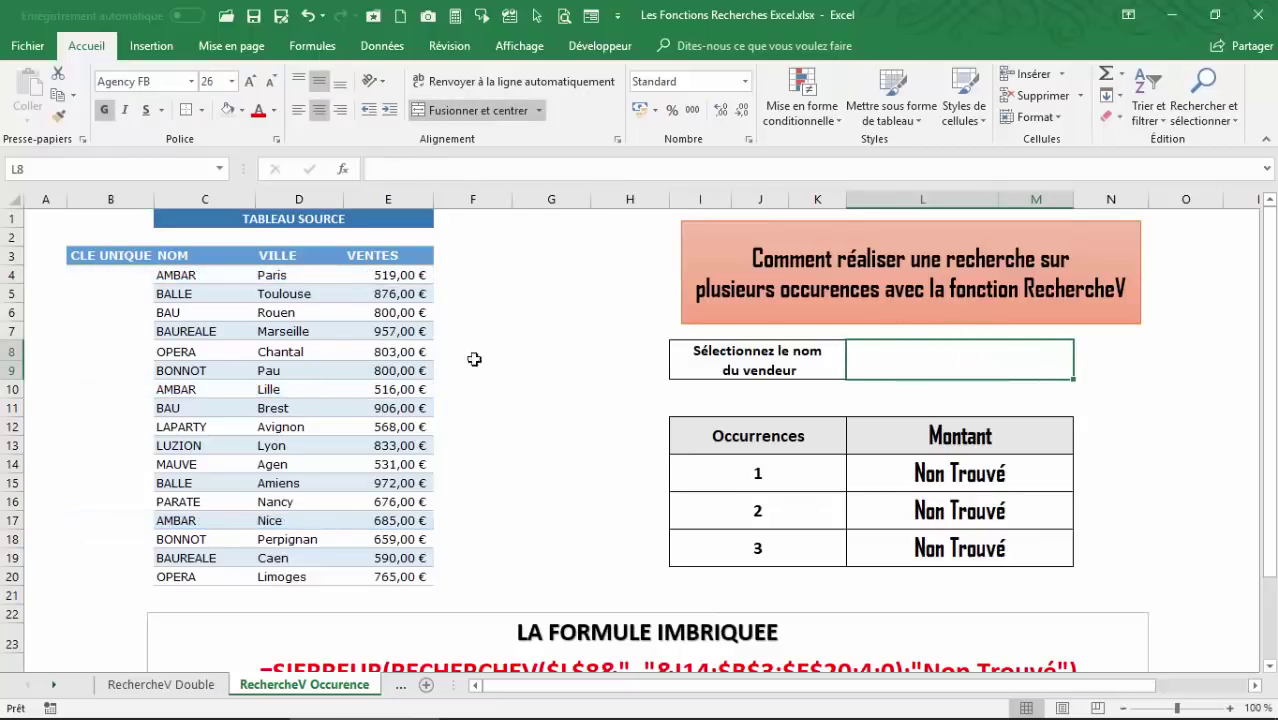
Start an NB.SI formula in B4 with C4:C4 as the range argument (plage)
left_click(120, 277)
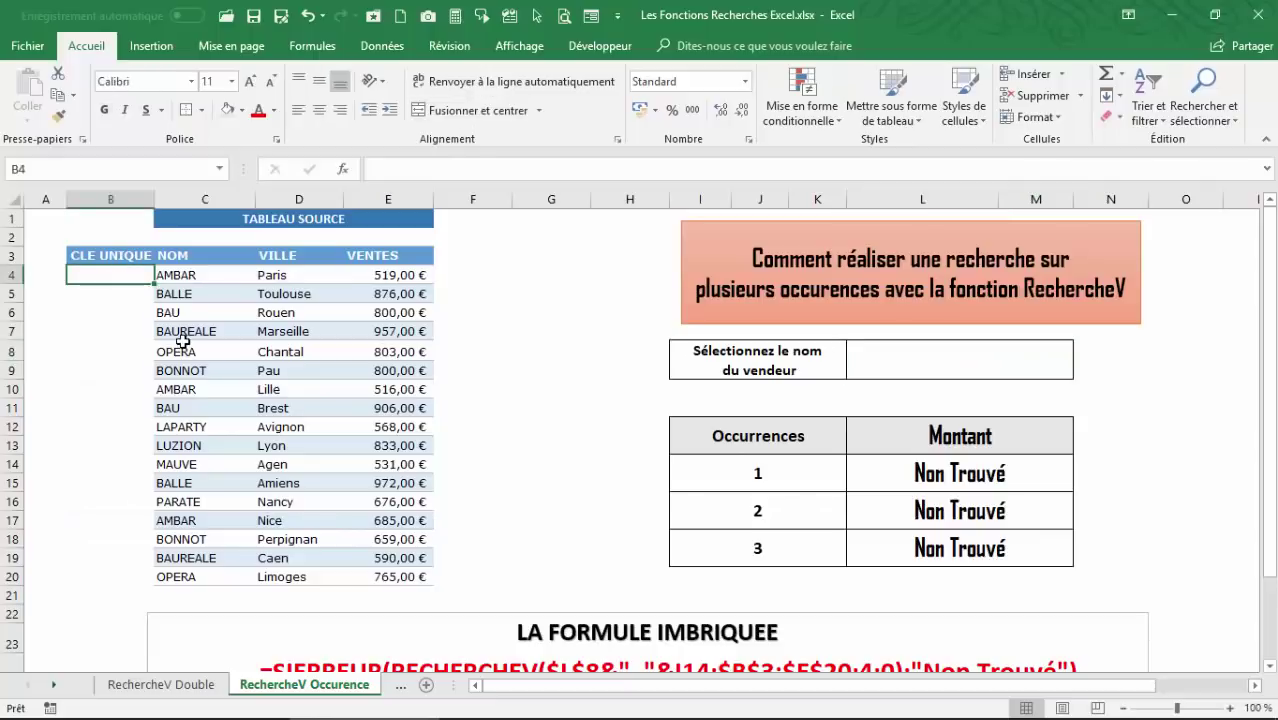
type("=")
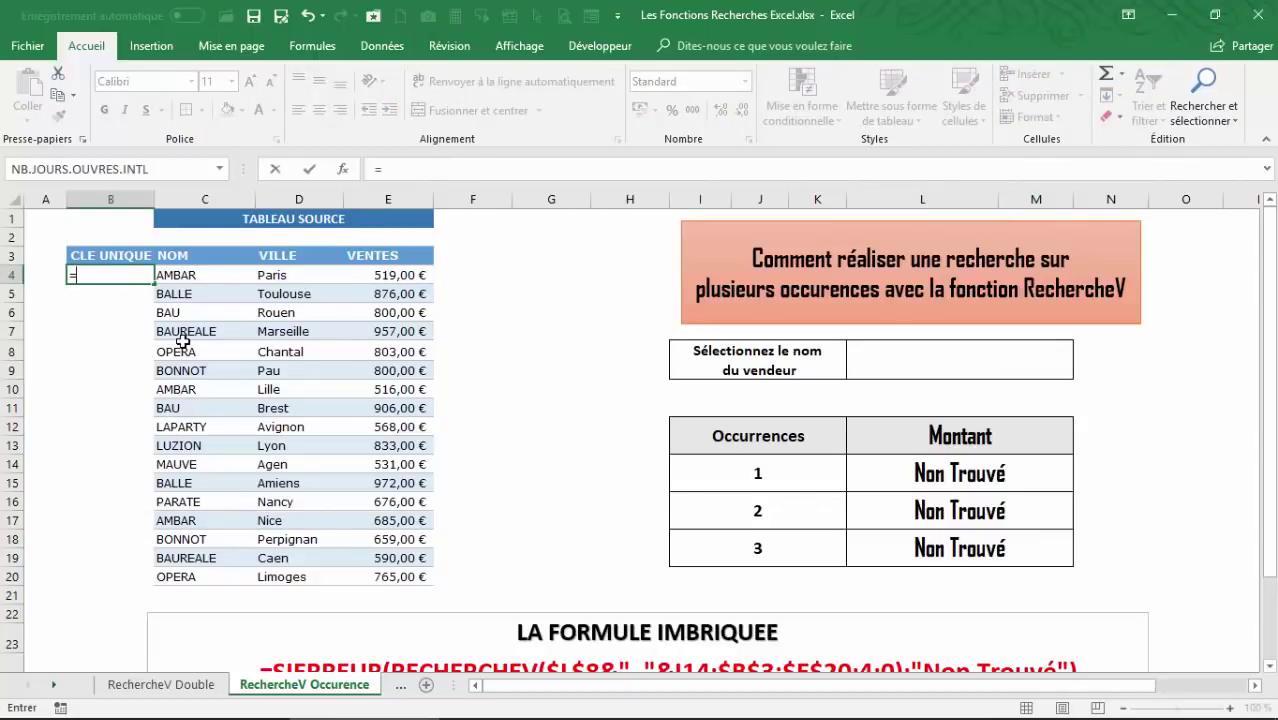
type("nb")
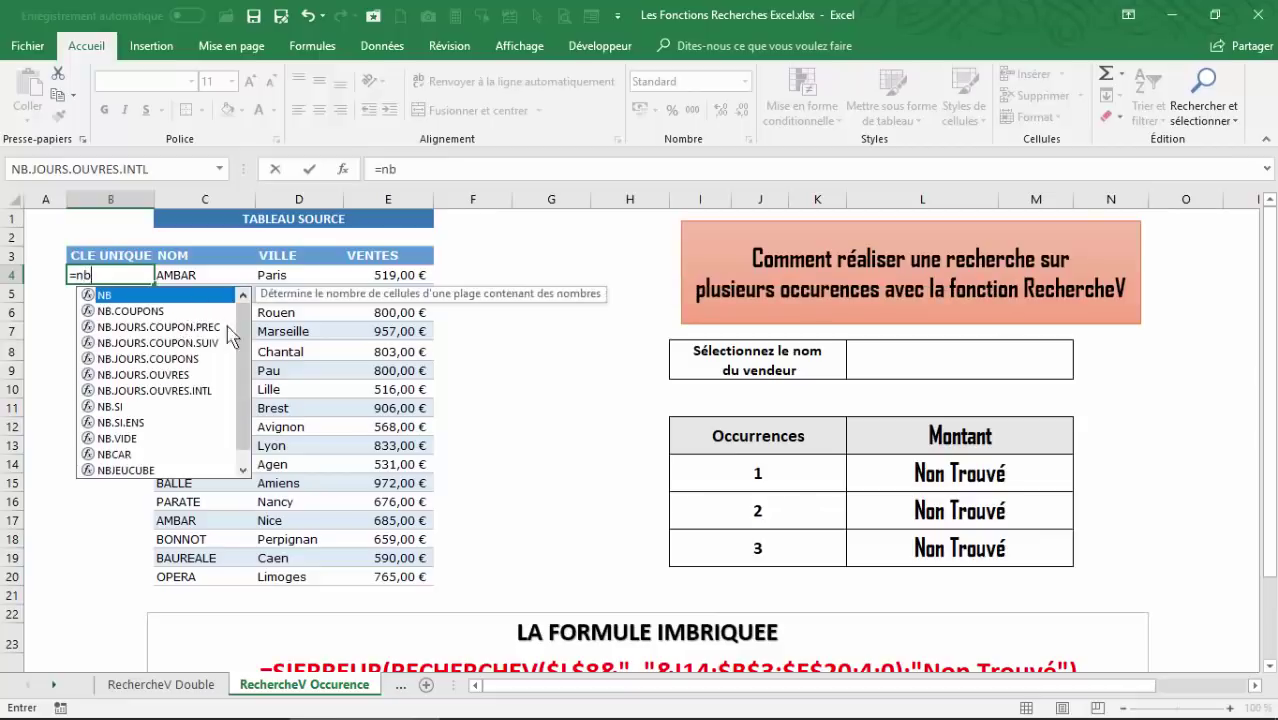
double_click(110, 407)
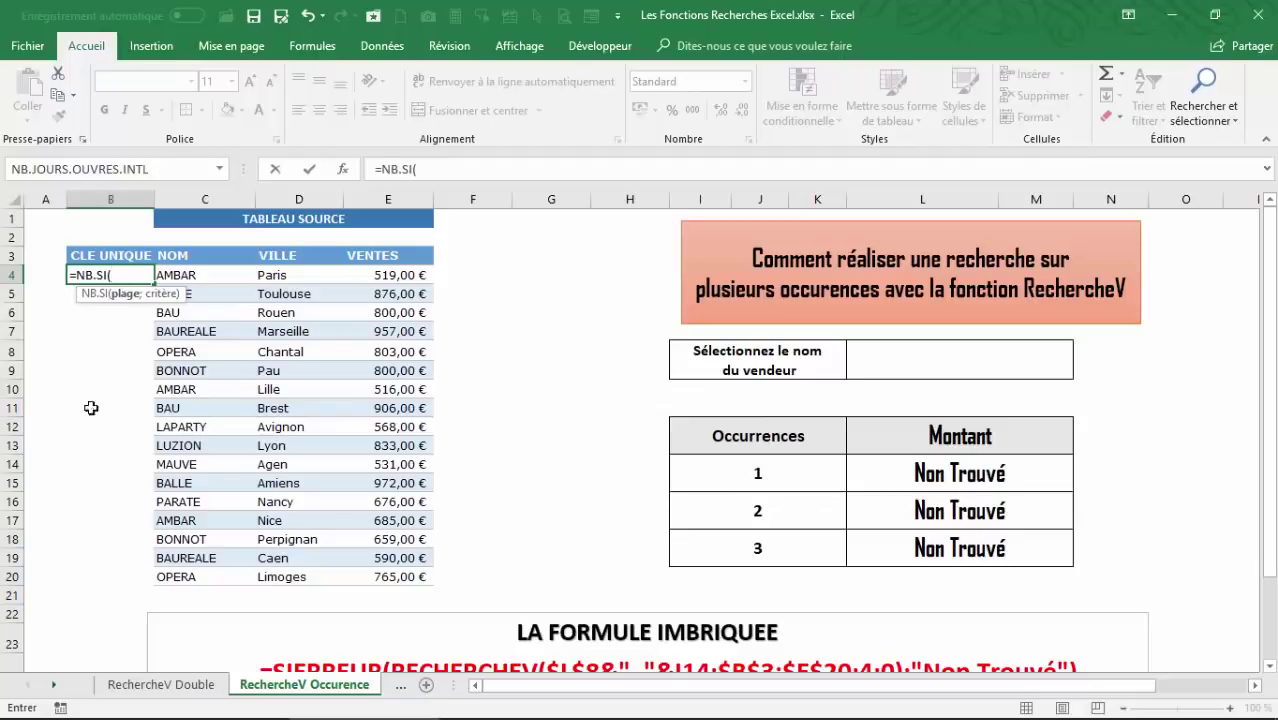
left_click(205, 275)
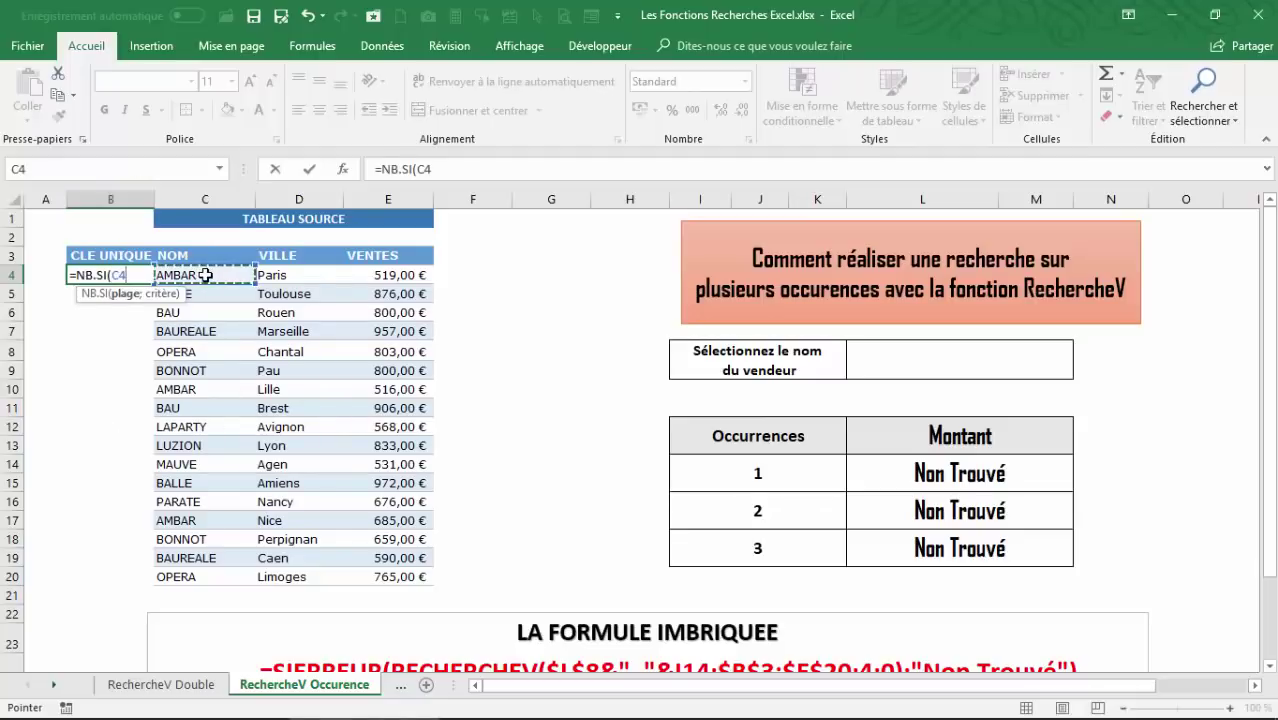
key("F8")
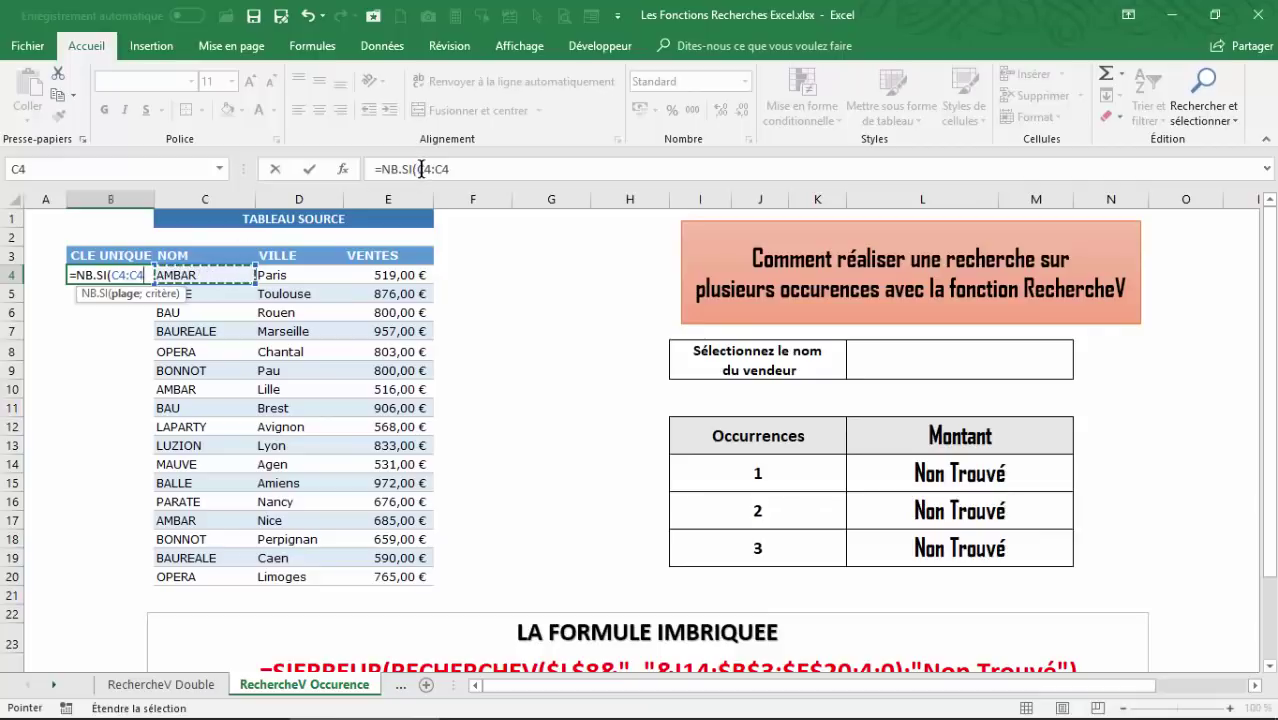
Lock only the start of the NB.SI range as an absolute reference, so that it reads $C$4:C4
left_click(428, 177)
key("F4")
key("F4")
key("F4")
key("F4")
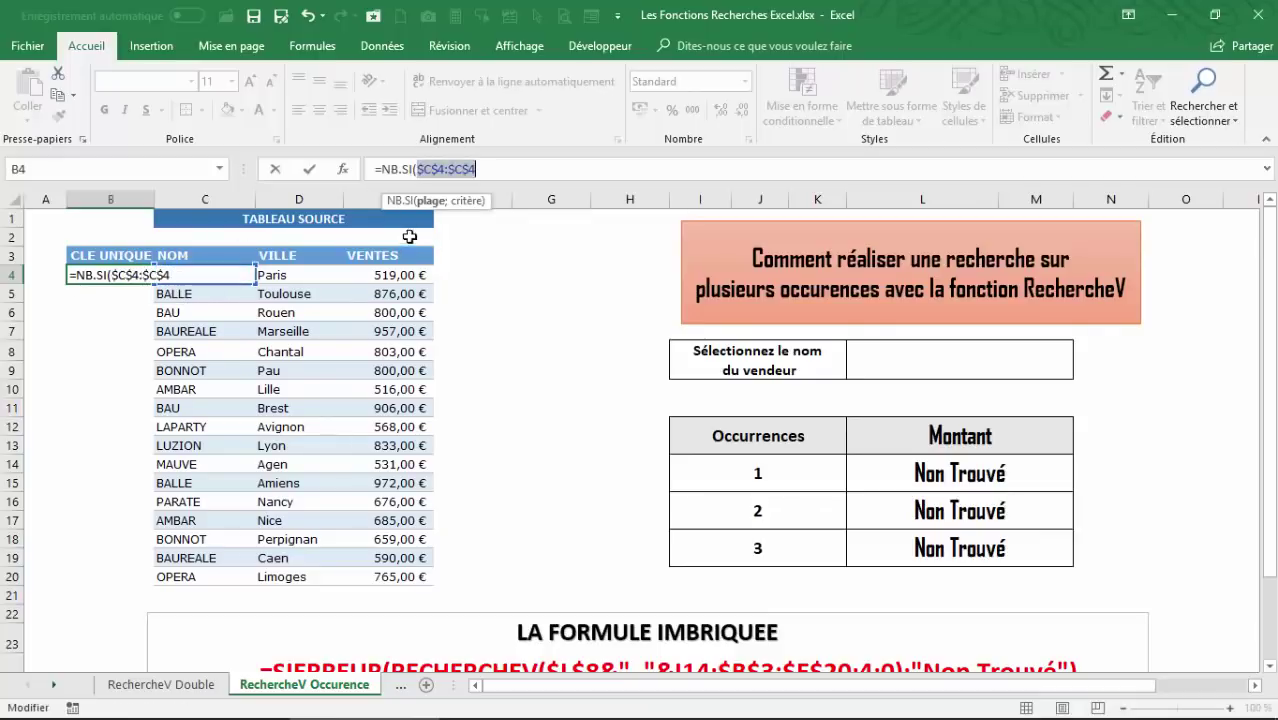
key("F4")
left_click(471, 173)
key("F4")
key("F4")
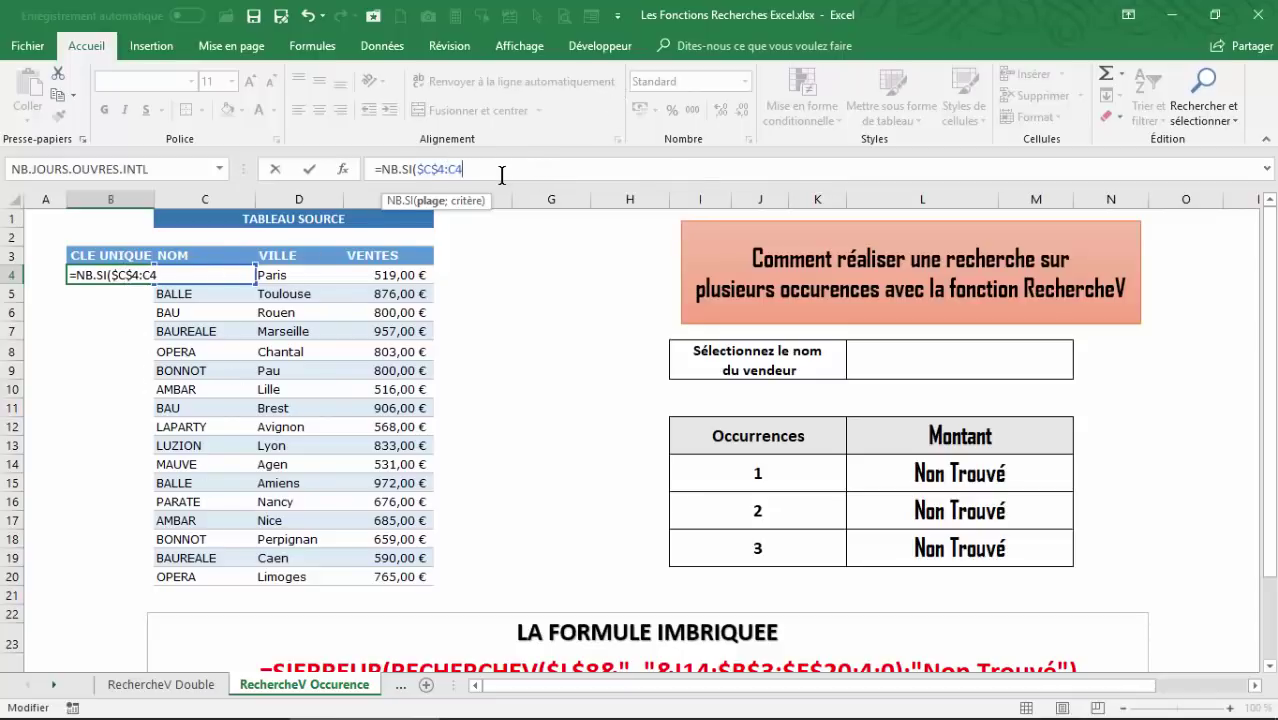
Complete the NB.SI formula in B4 with C4 as the criterion (critère) and fill it down to B20
type(";")
left_click(190, 292)
key("Up")
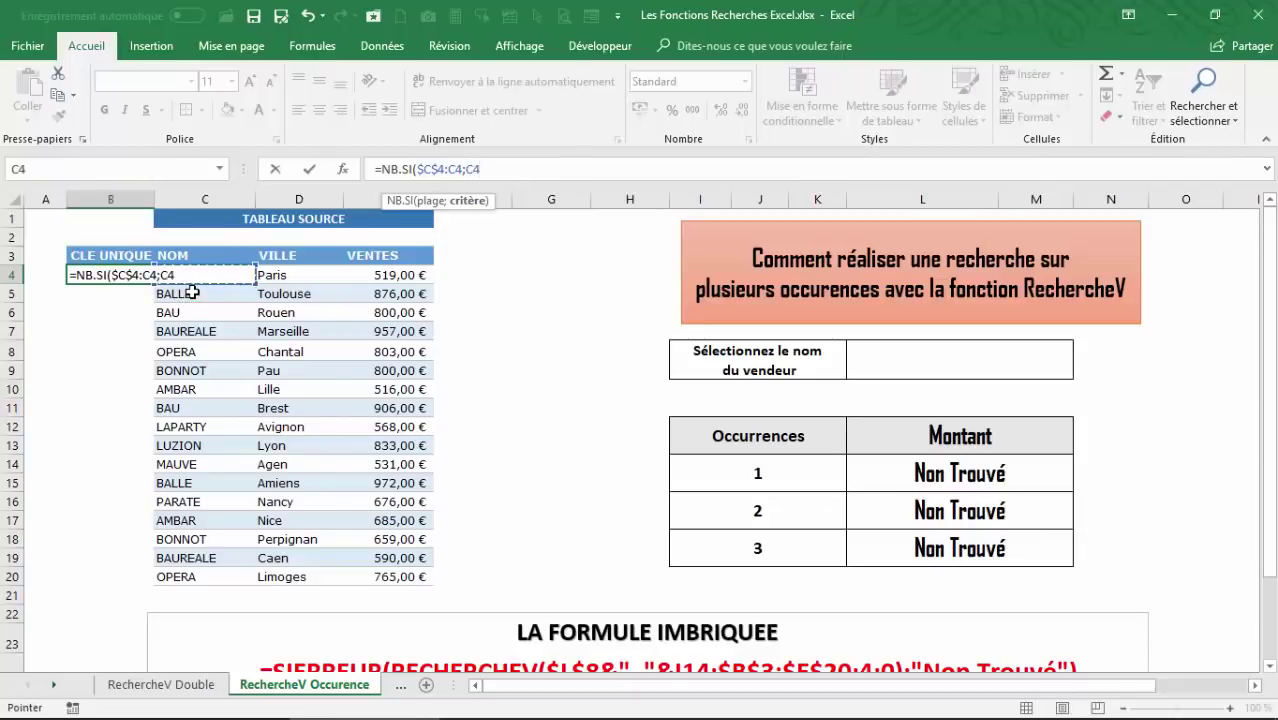
type(")")
key("Return")
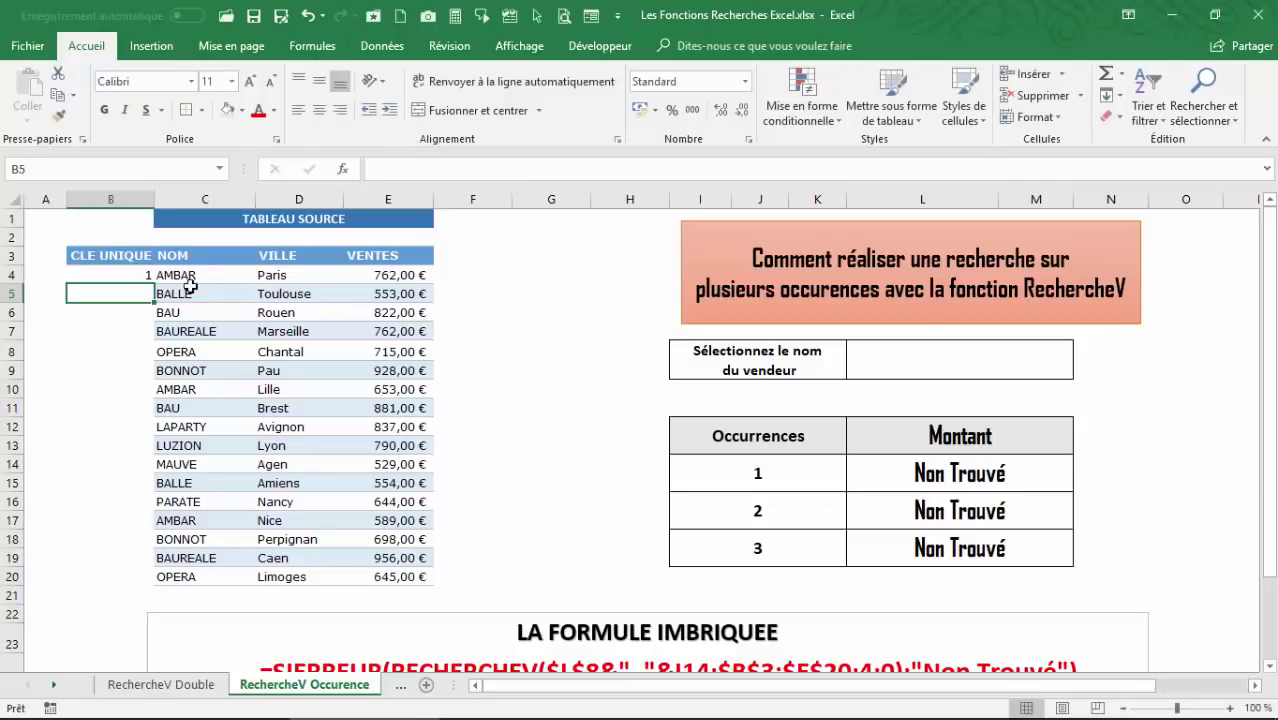
left_click(116, 270)
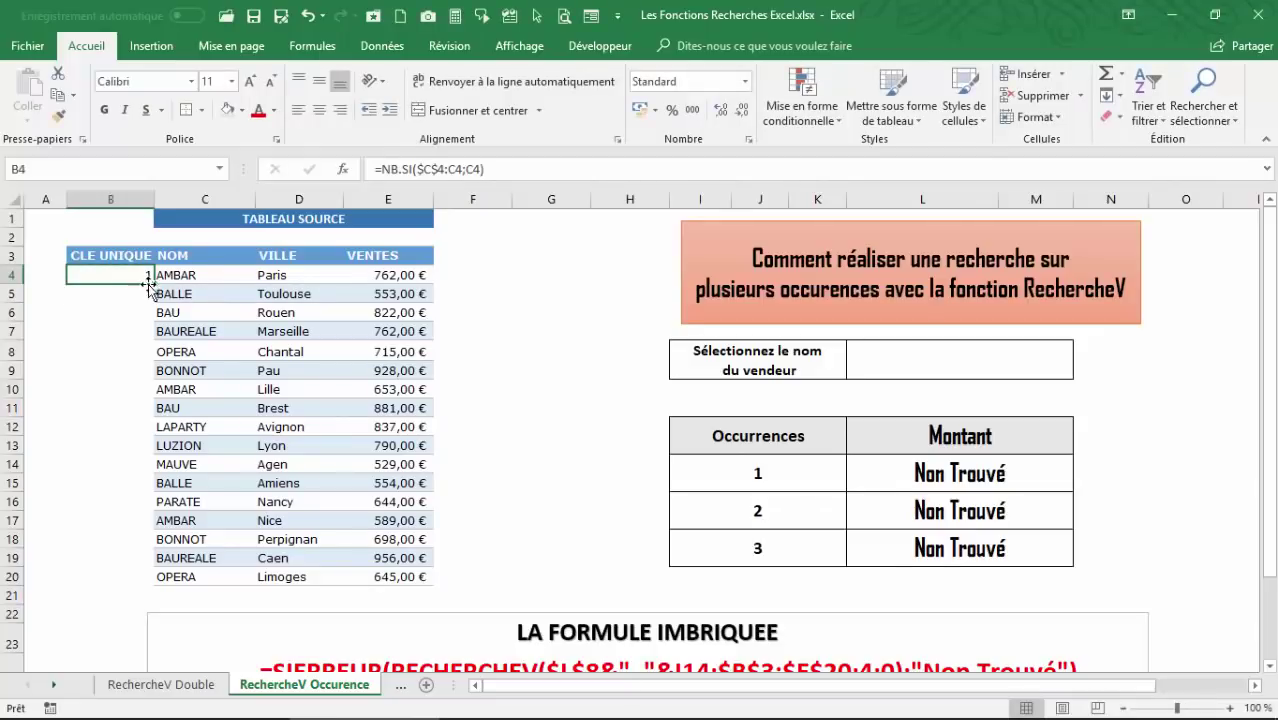
left_click_drag(153, 284, 144, 584)
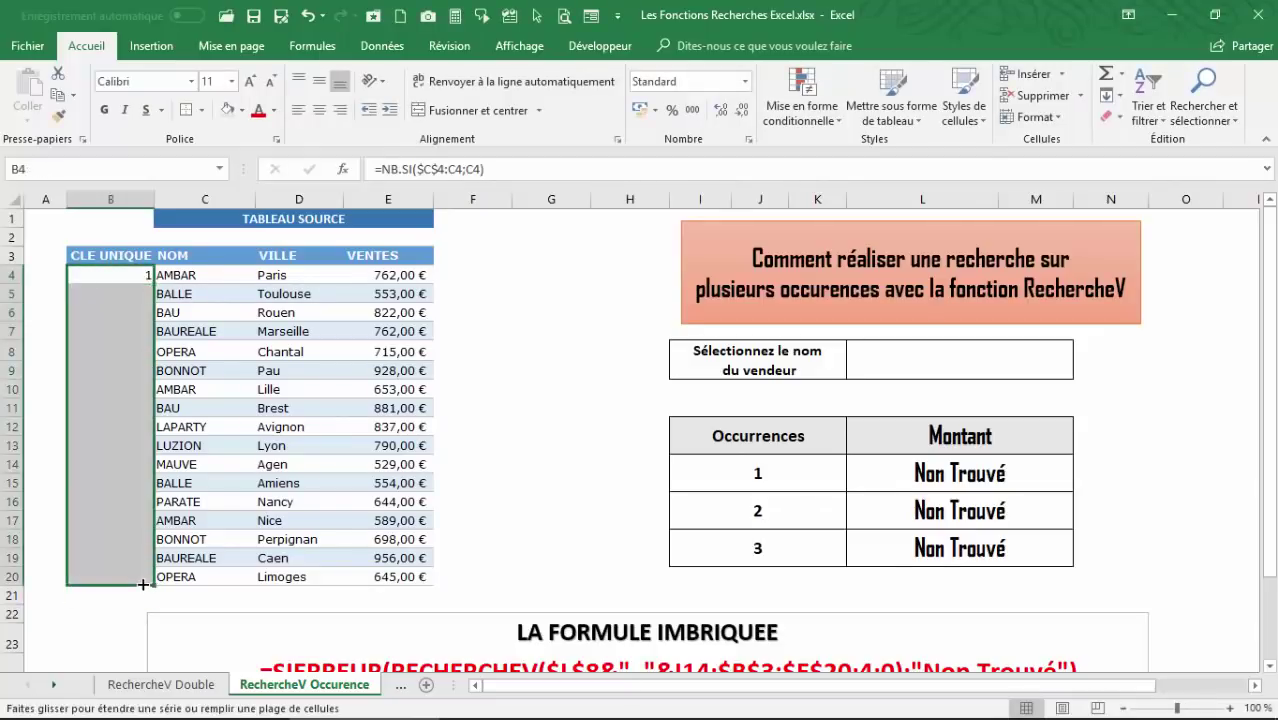
Examine the filled NB.SI formulas in column B on the rows where sellers are repeated
left_click(135, 277)
left_click(136, 297)
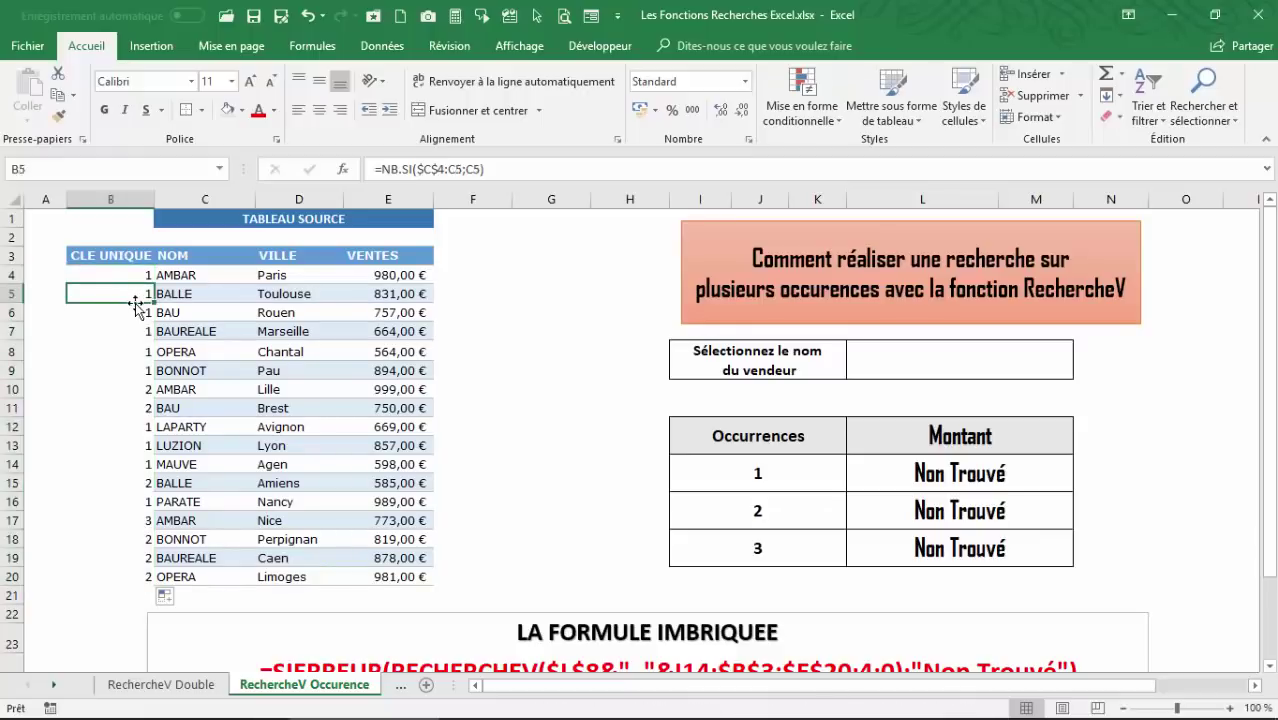
left_click(131, 389)
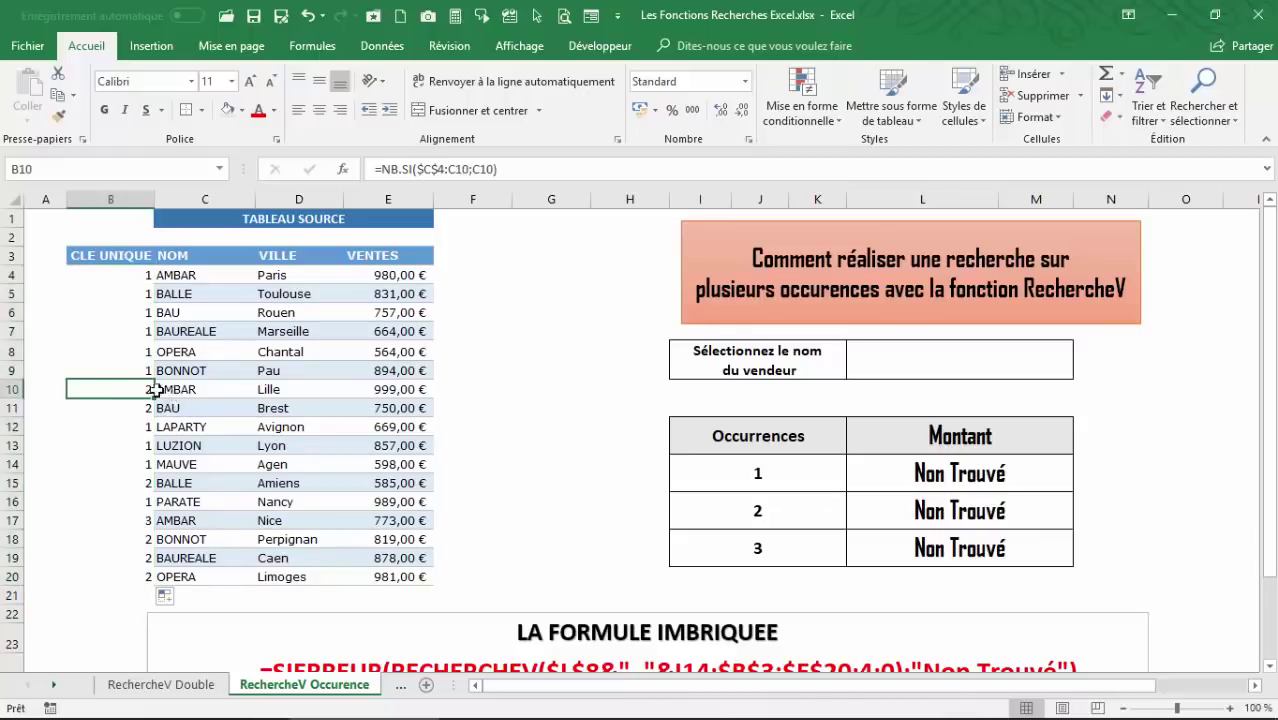
left_click(134, 408)
left_click(135, 314)
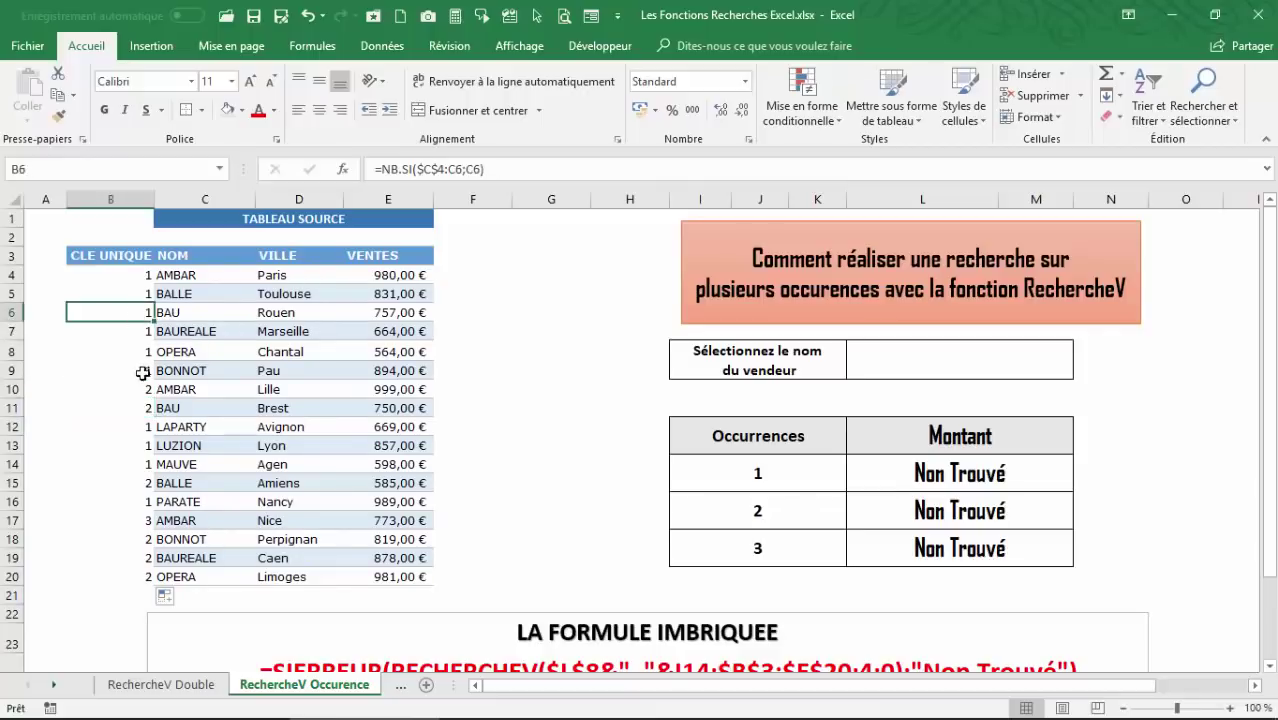
left_click(136, 408)
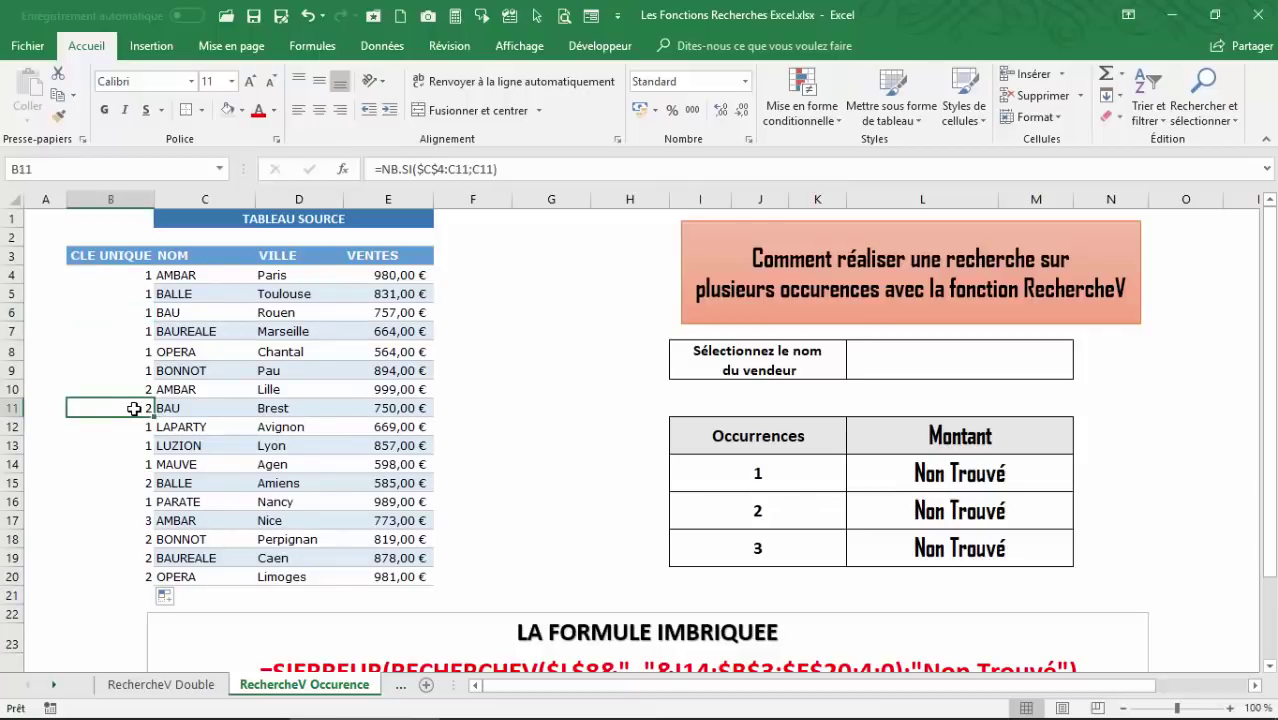
left_click(139, 481)
left_click(142, 520)
Compare the repeated seller name in C4, C10 and C17 with the counts in B4:B20, and return to B4
left_click(181, 278)
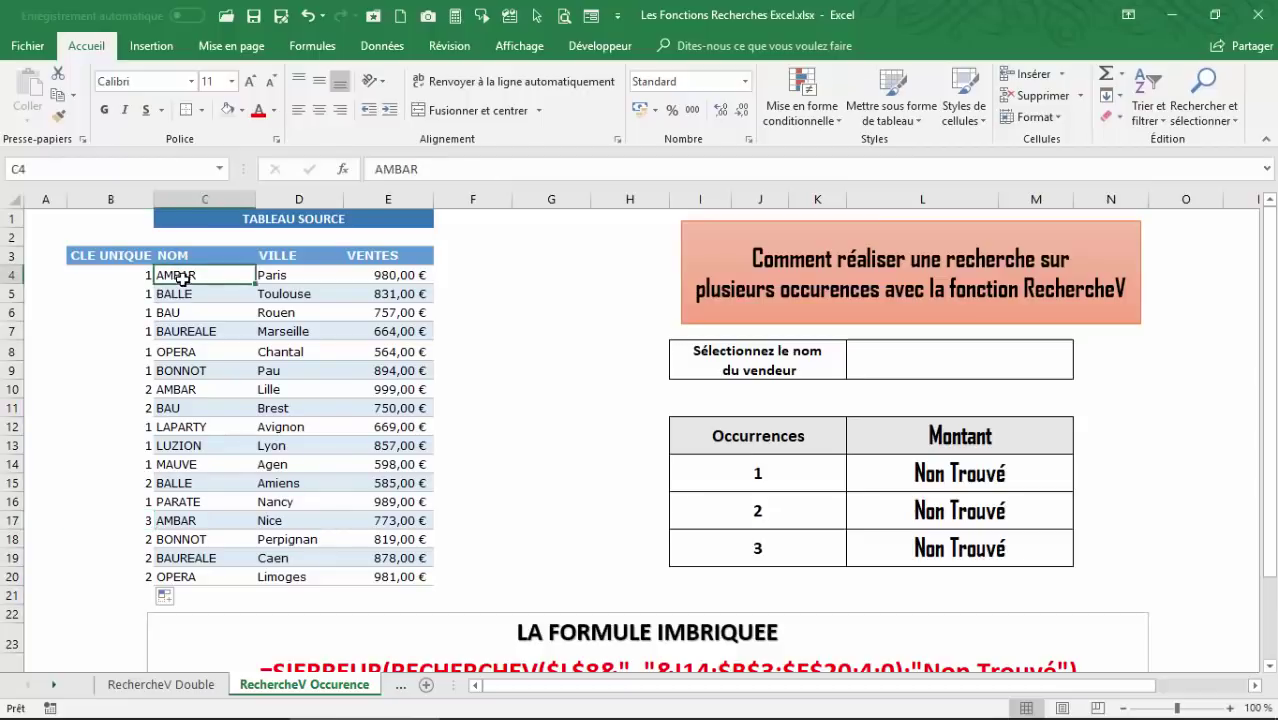
left_click(173, 392)
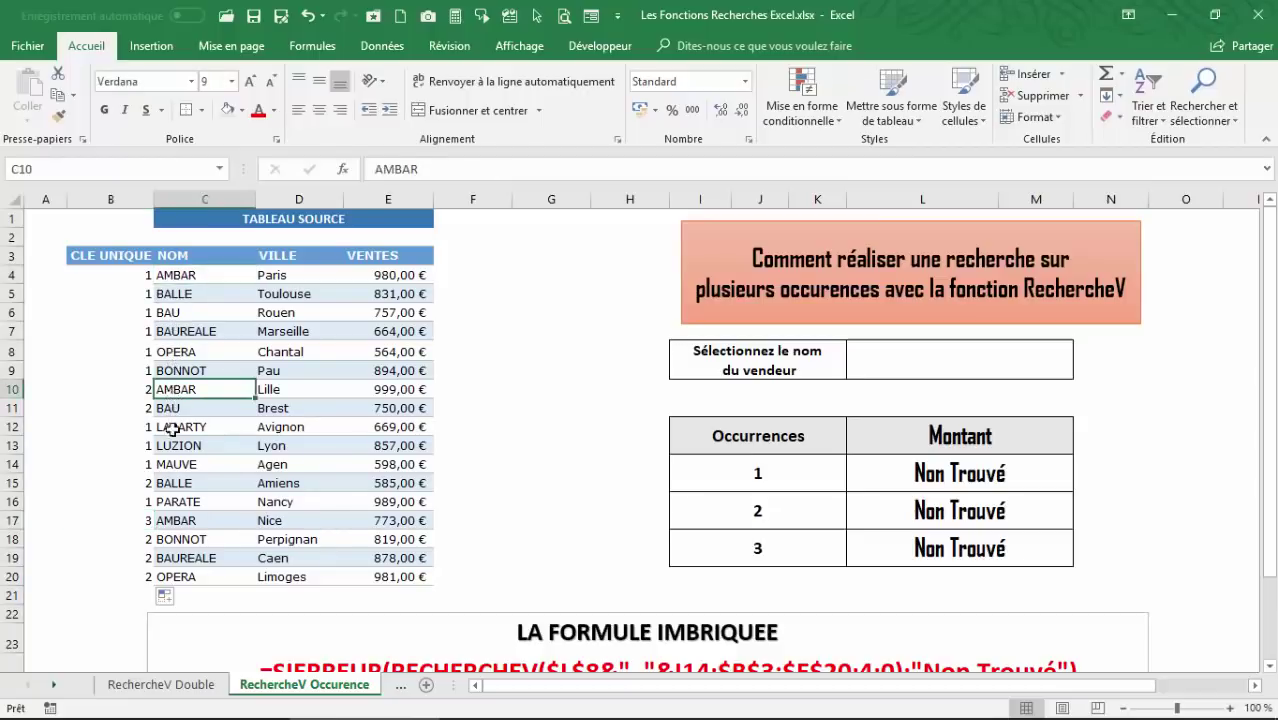
left_click(167, 518)
left_click_drag(119, 275, 100, 574)
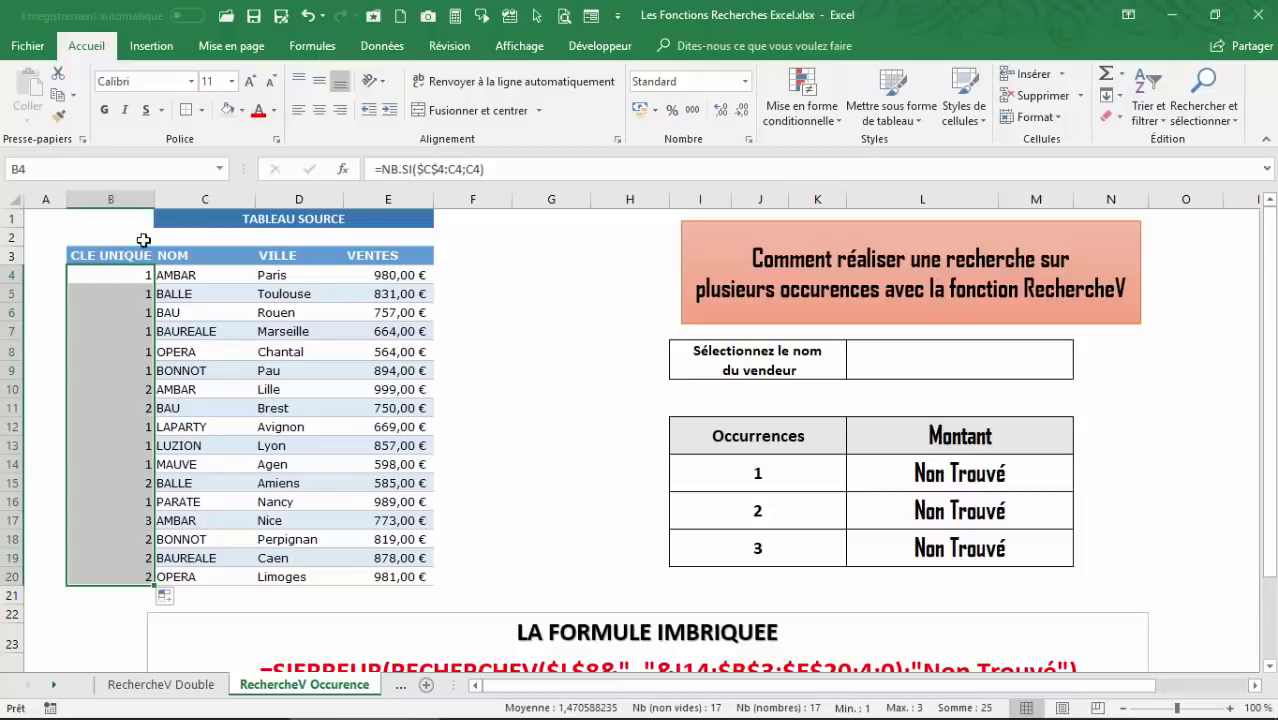
left_click(110, 293)
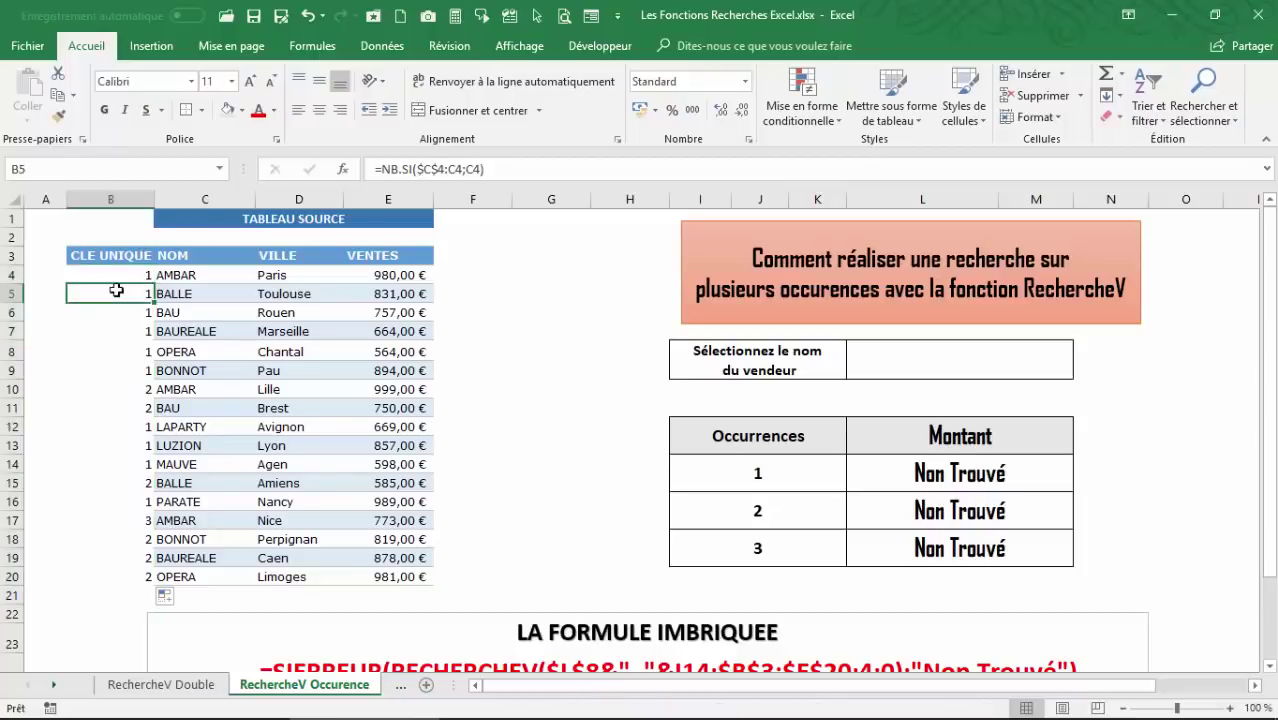
left_click(108, 331)
left_click(109, 427)
left_click(110, 278)
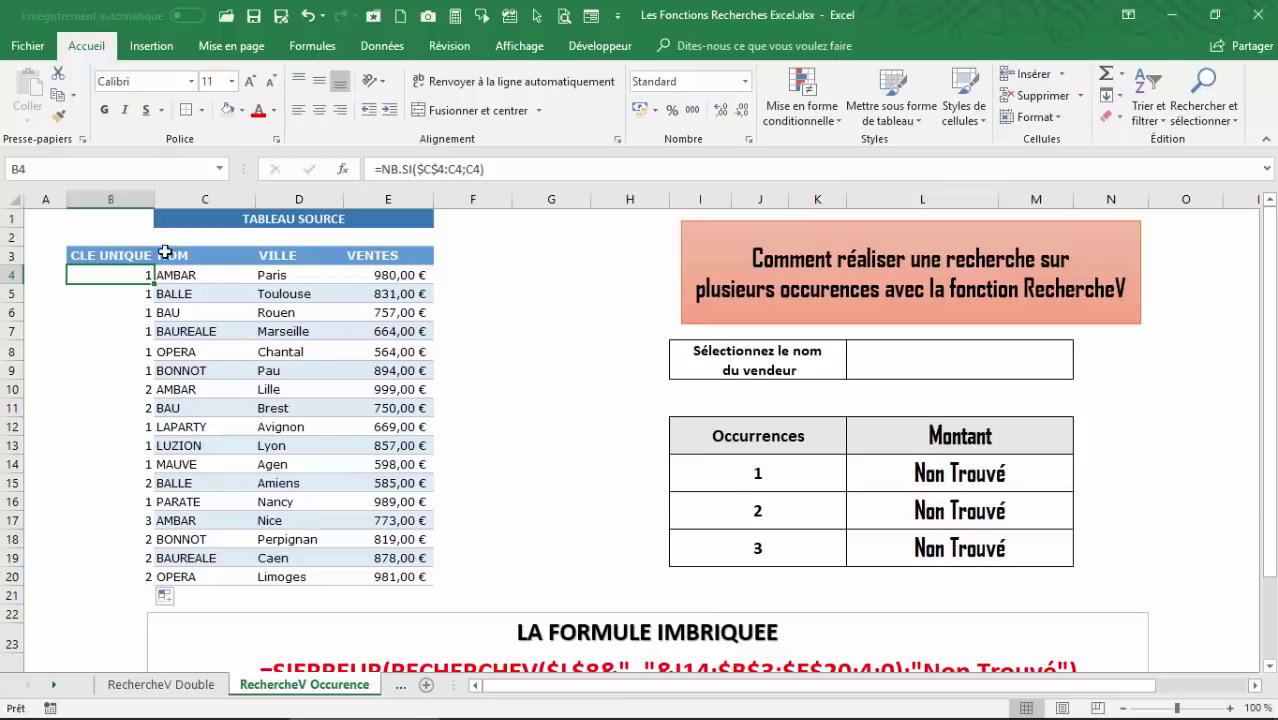
Prefix the NB.SI formula in B4 with C4 and an underscore, so that it reads =C4&"_"&NB.SI($C$4:C4;C4)
left_click(383, 166)
left_click(383, 166)
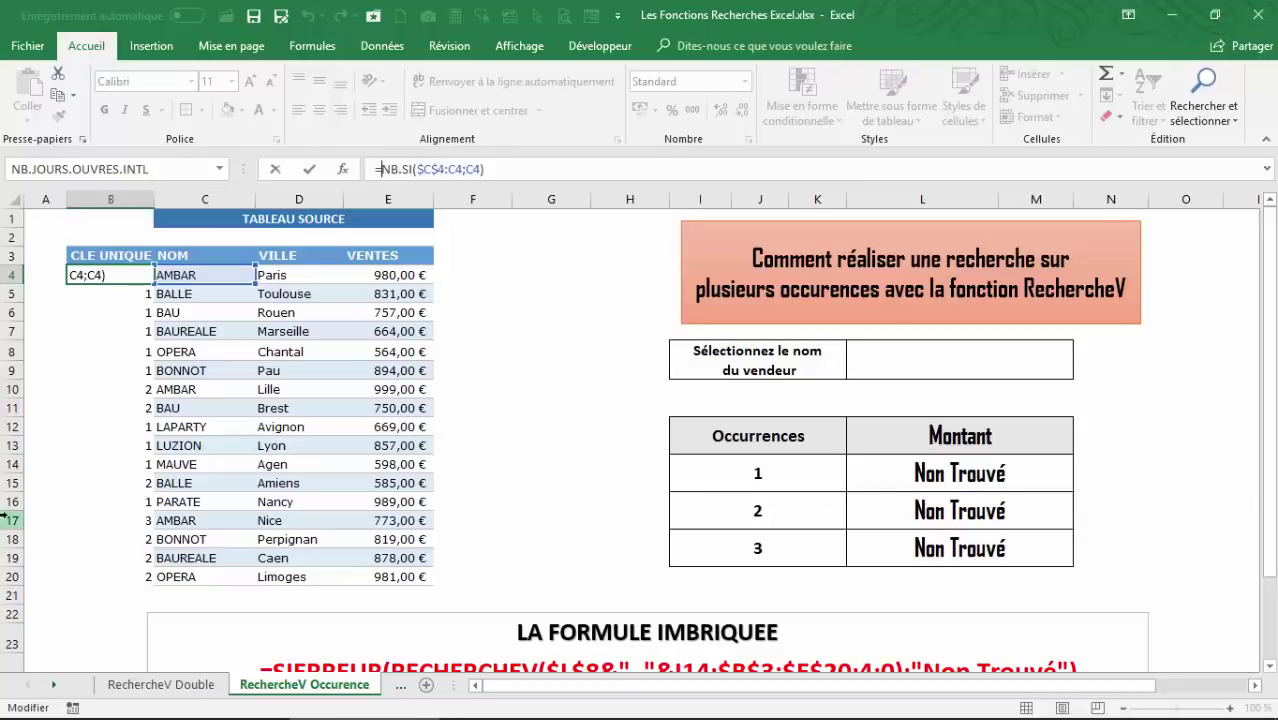
left_click(228, 272)
type("&")
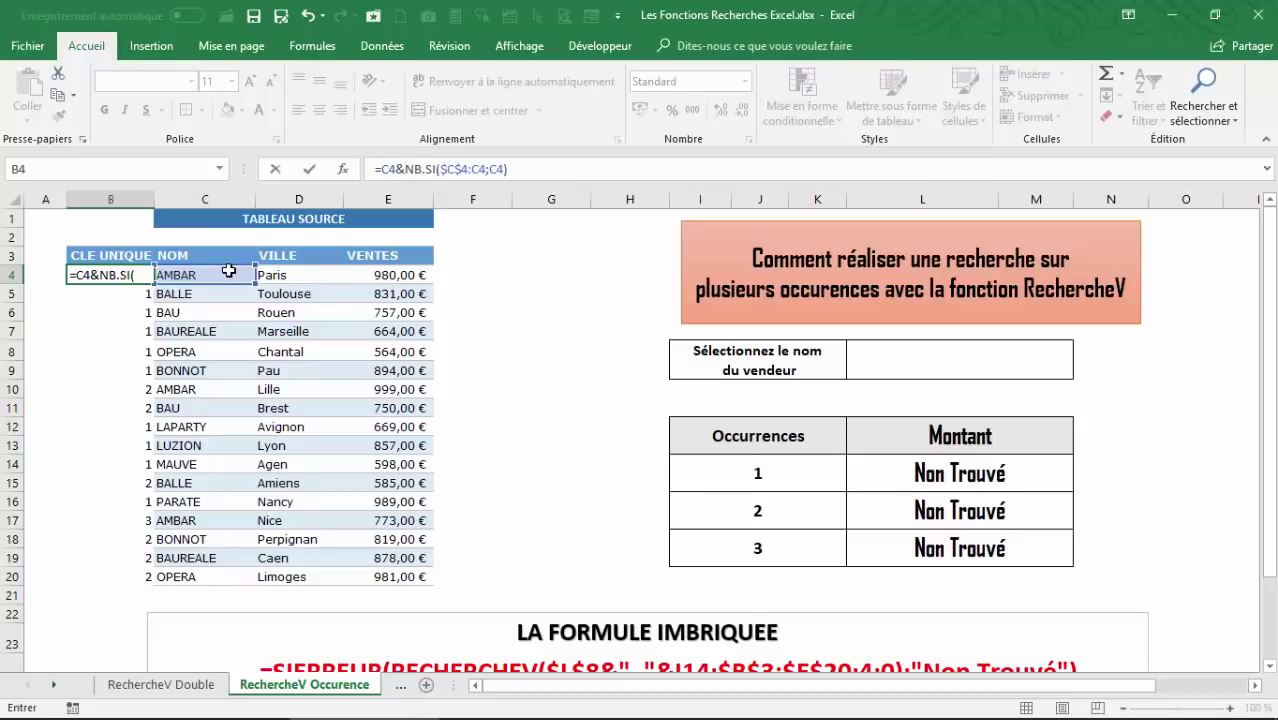
type("\"_")
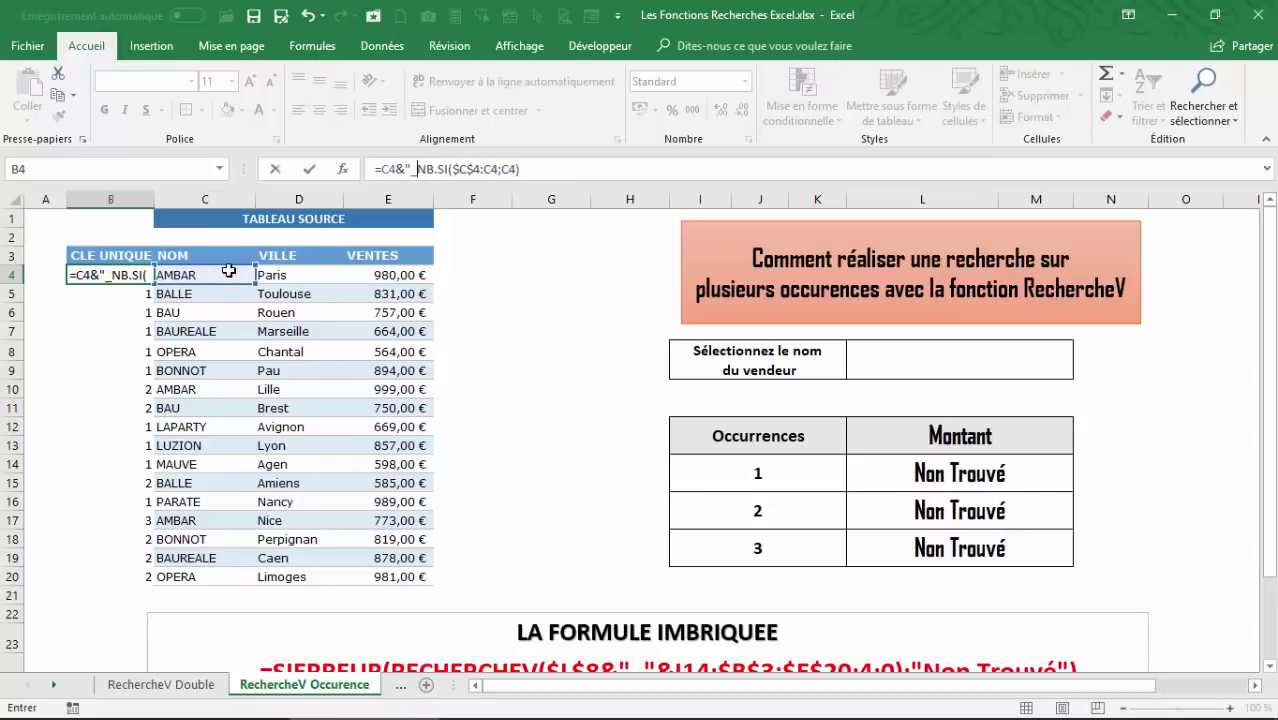
type("\"")
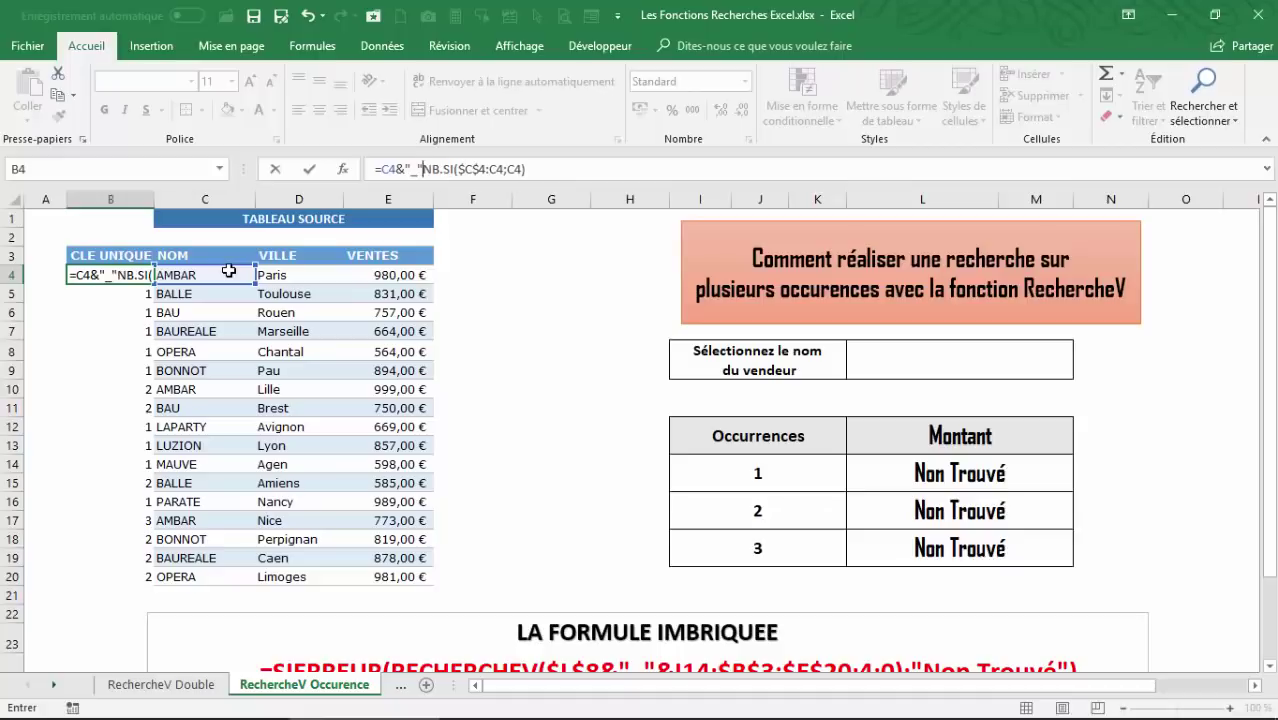
type("&")
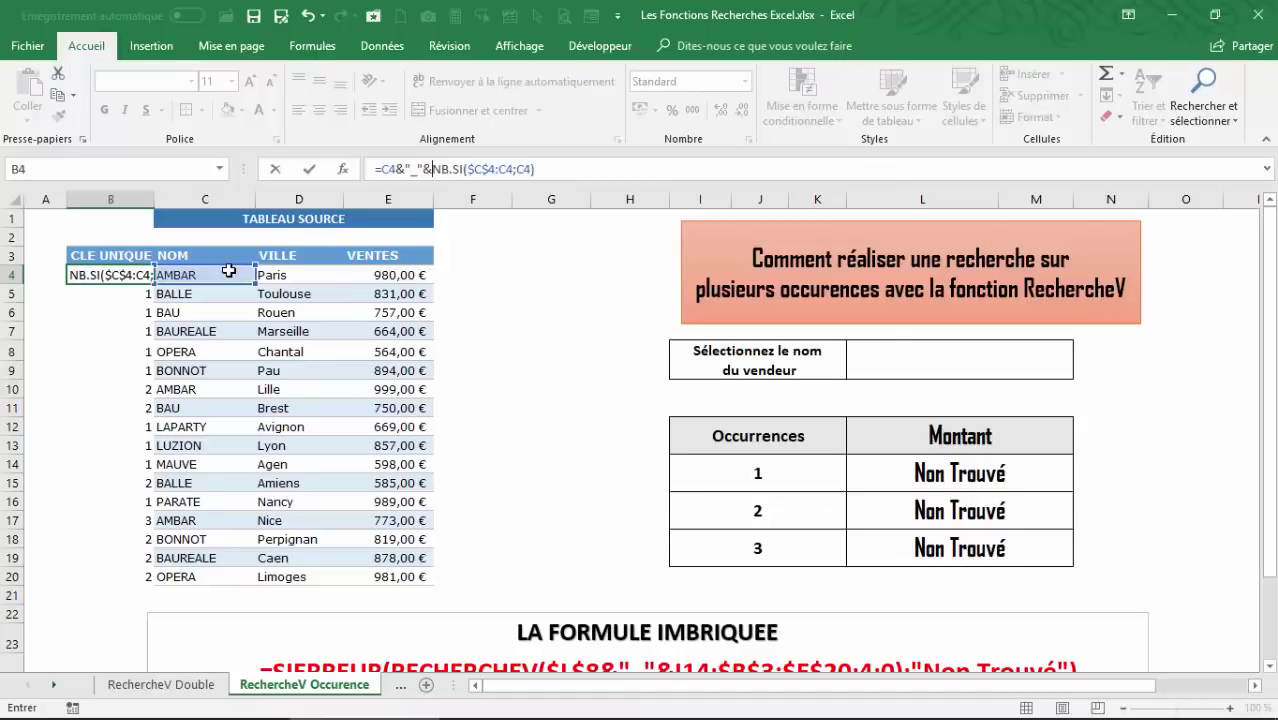
key("Return")
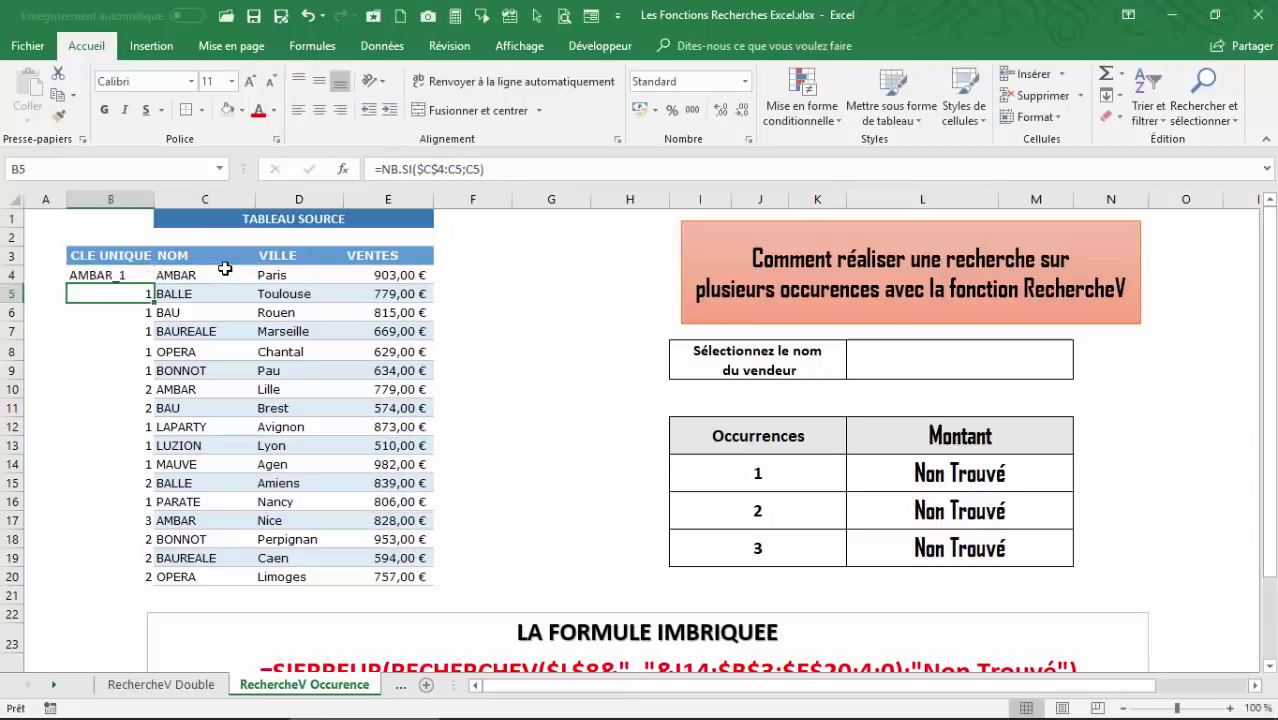
Fill the B4 key formula down to B20 and check the resulting keys in column B, including rows 5, 10 and 17
left_click(127, 271)
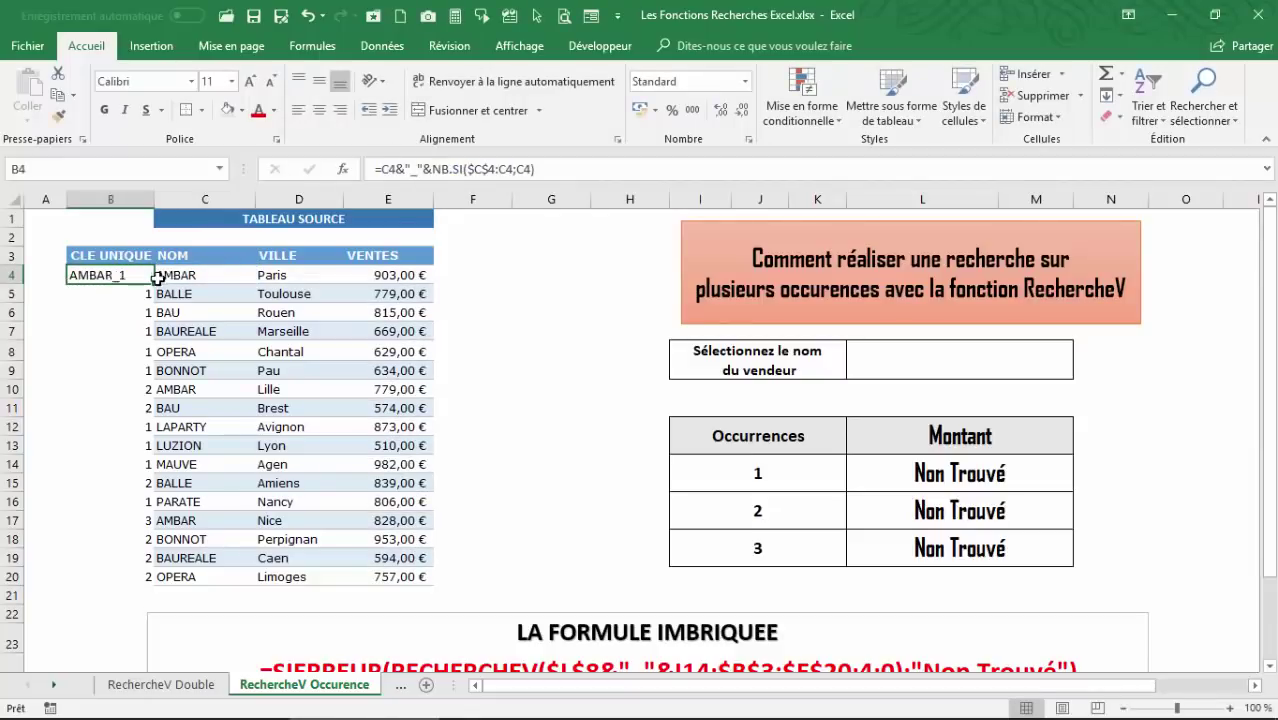
left_click_drag(156, 284, 150, 580)
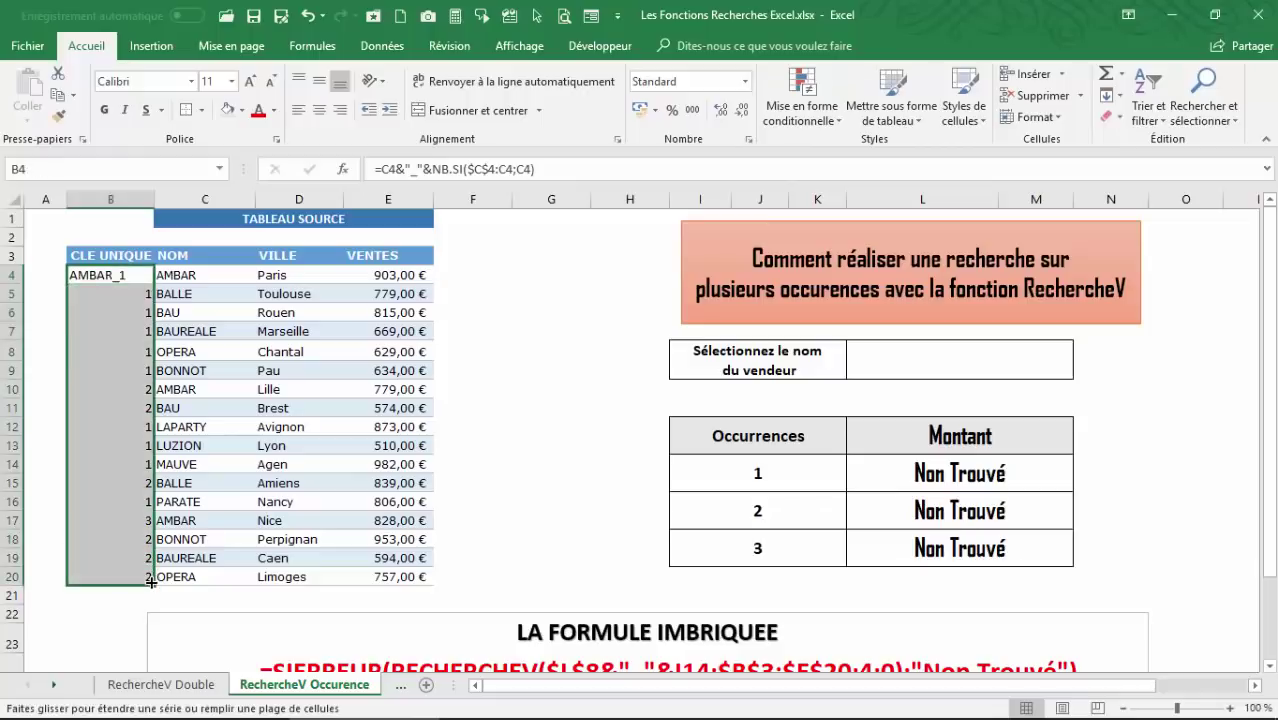
left_click(89, 292)
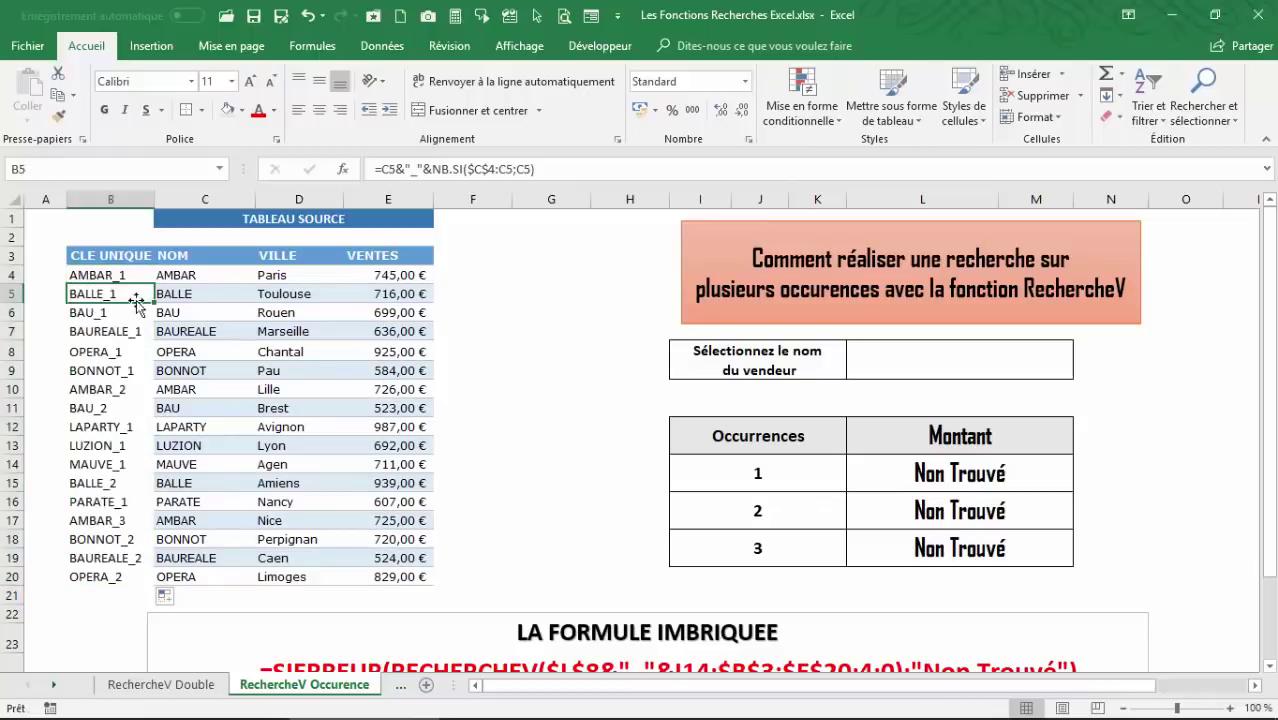
left_click(89, 390)
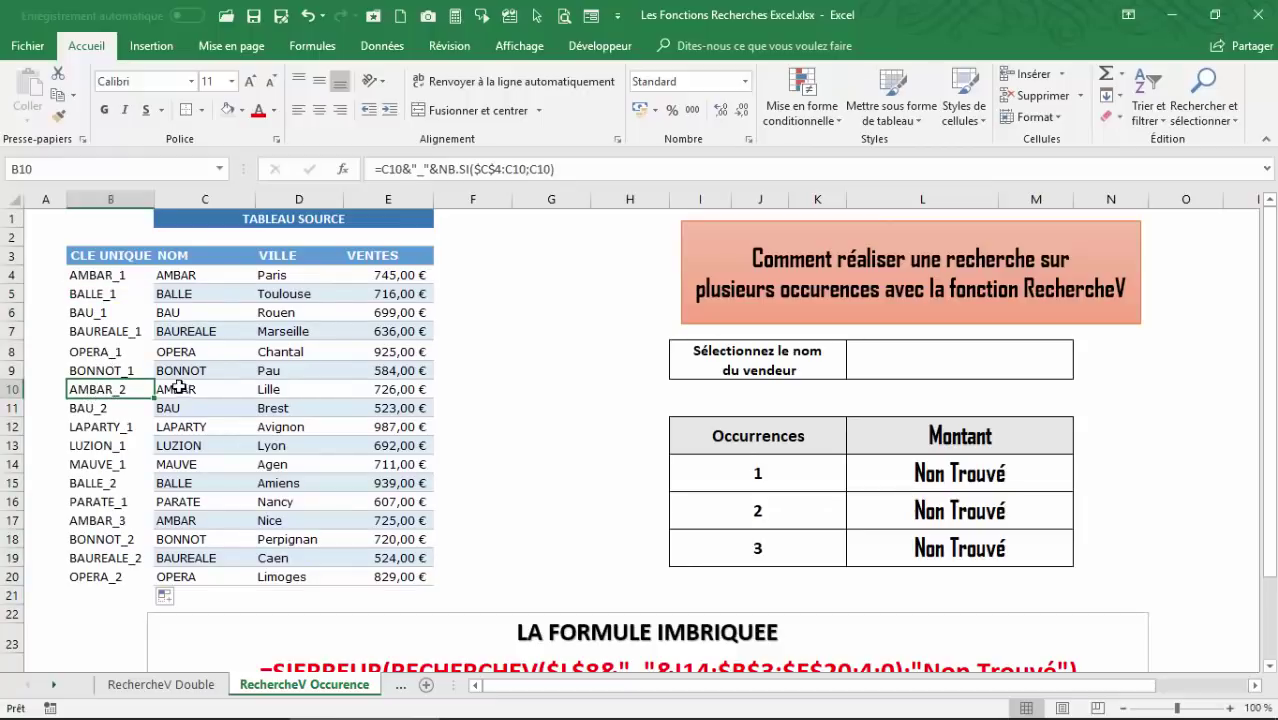
left_click(97, 518)
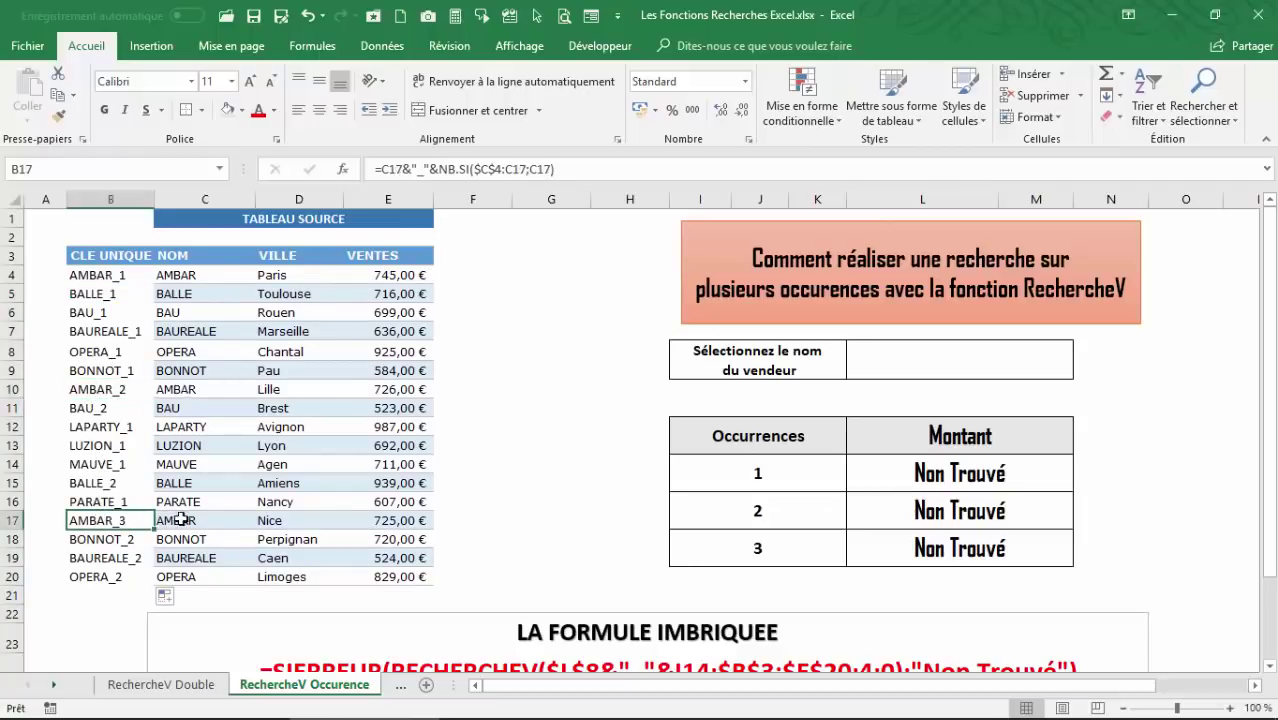
left_click_drag(105, 278, 103, 578)
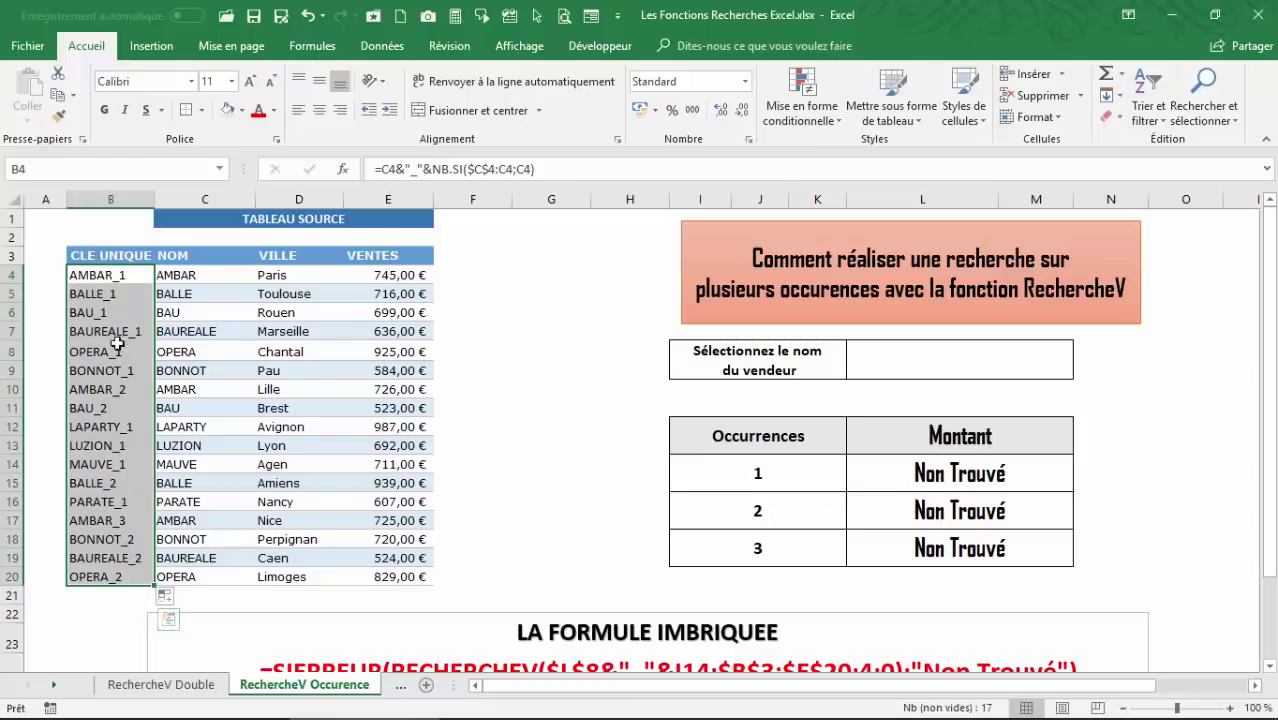
Clear the existing Montant formulas for occurrences 1, 2 and 3
left_click(949, 478)
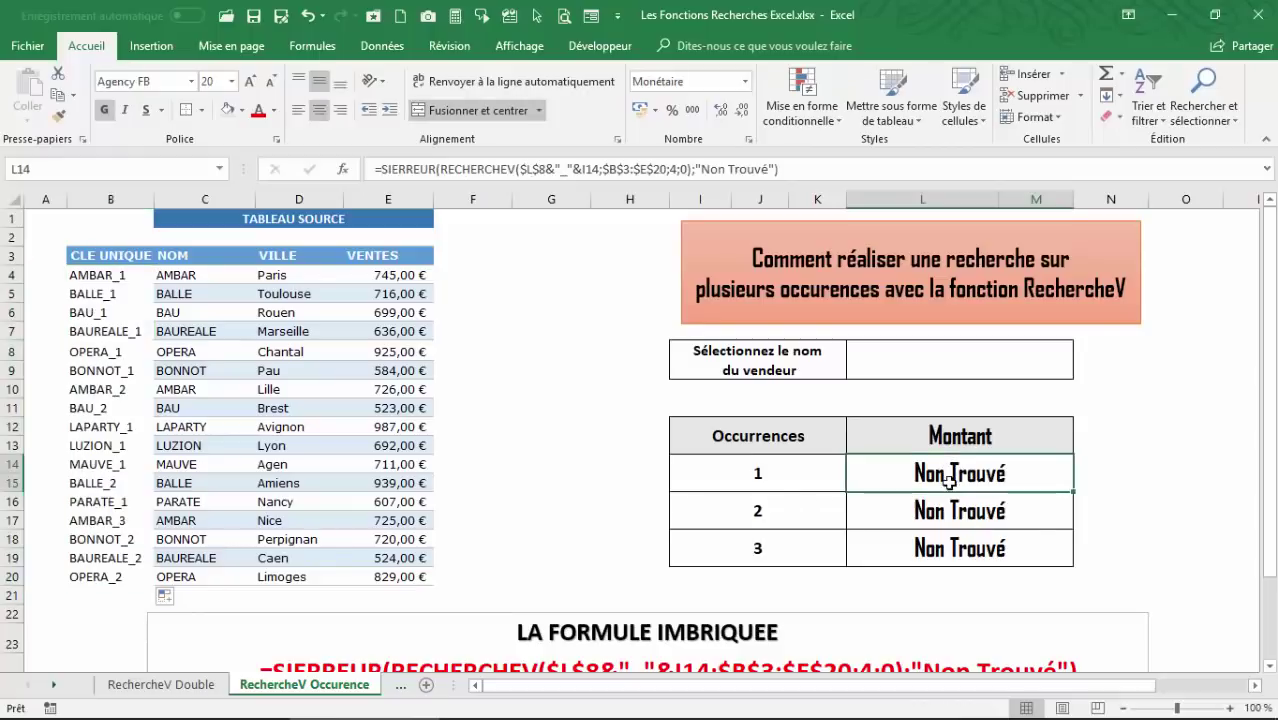
left_click_drag(949, 478, 941, 548)
key("Delete")
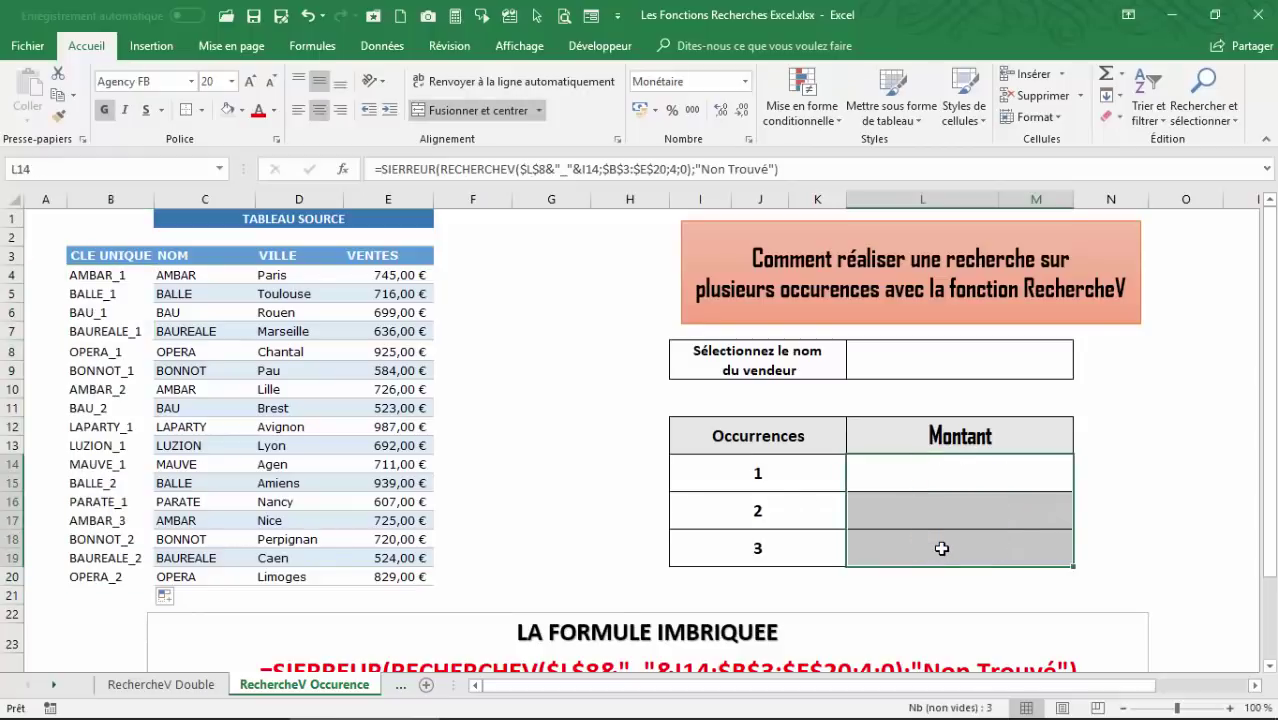
Start a RECHERCHEV formula in L14 with the seller cell $L$8 as the absolute lookup value (valeur_cherchée)
left_click(941, 472)
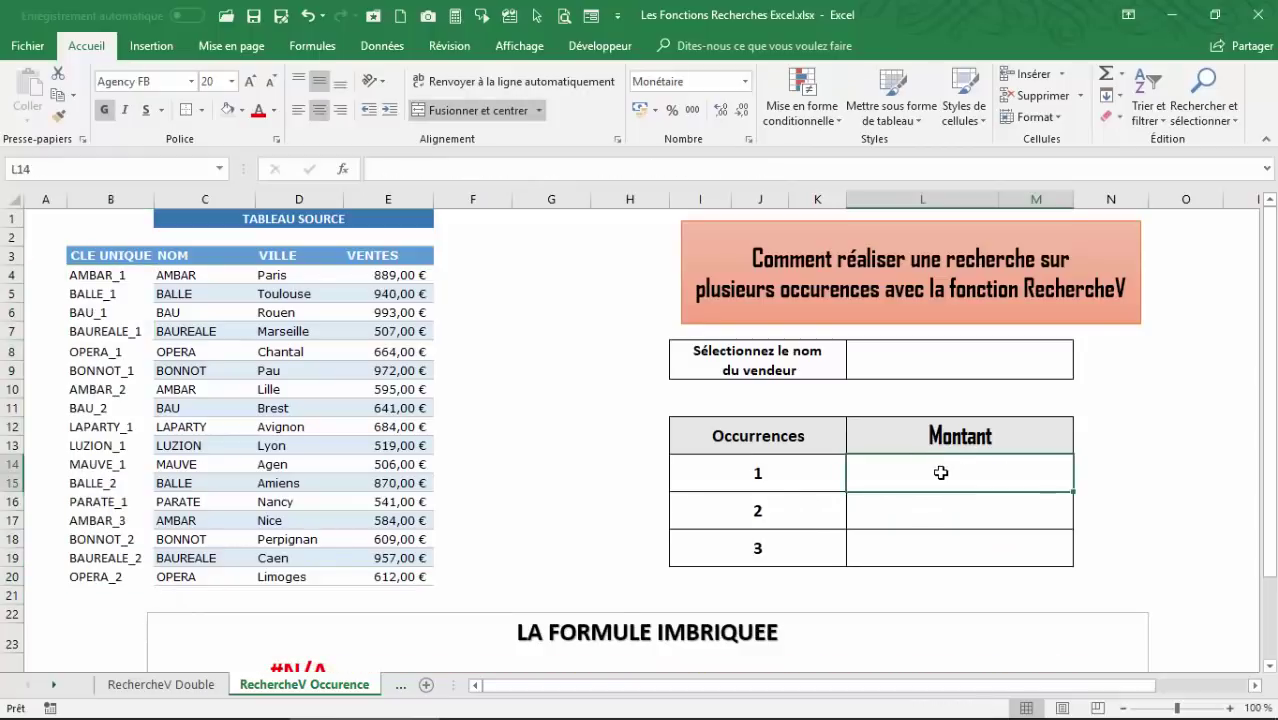
type("=ra")
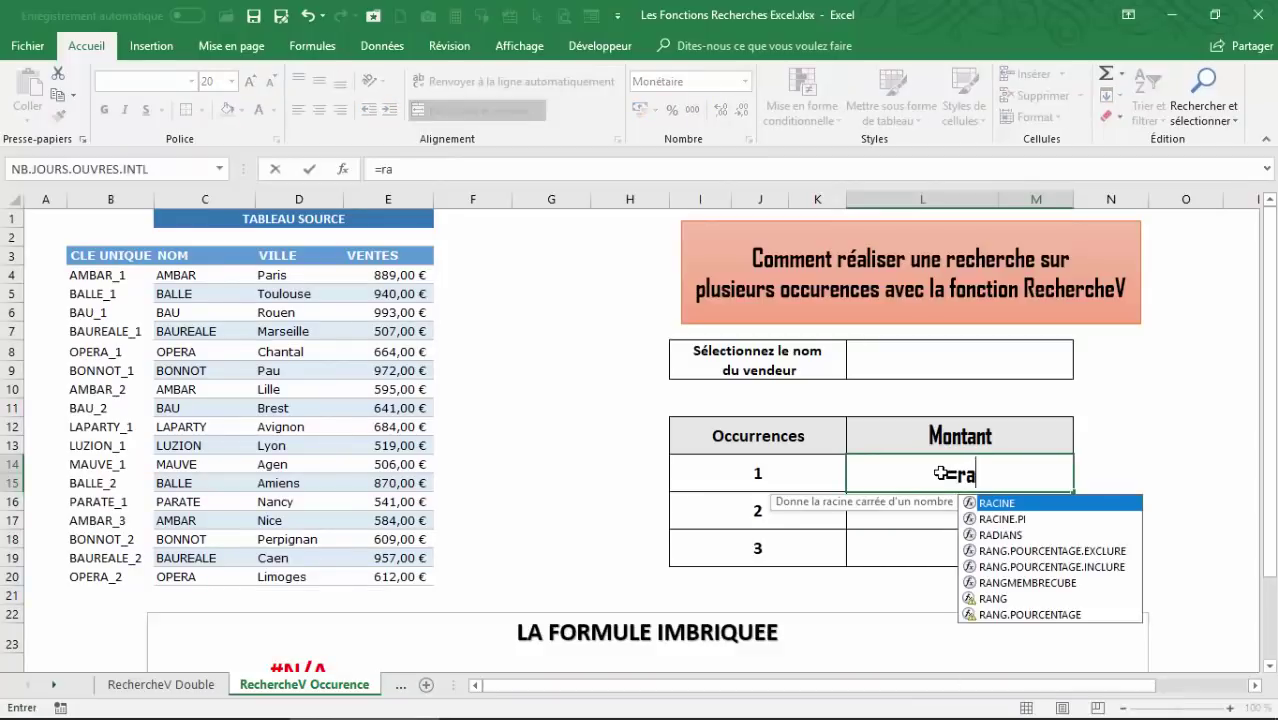
key("BackSpace")
type("e")
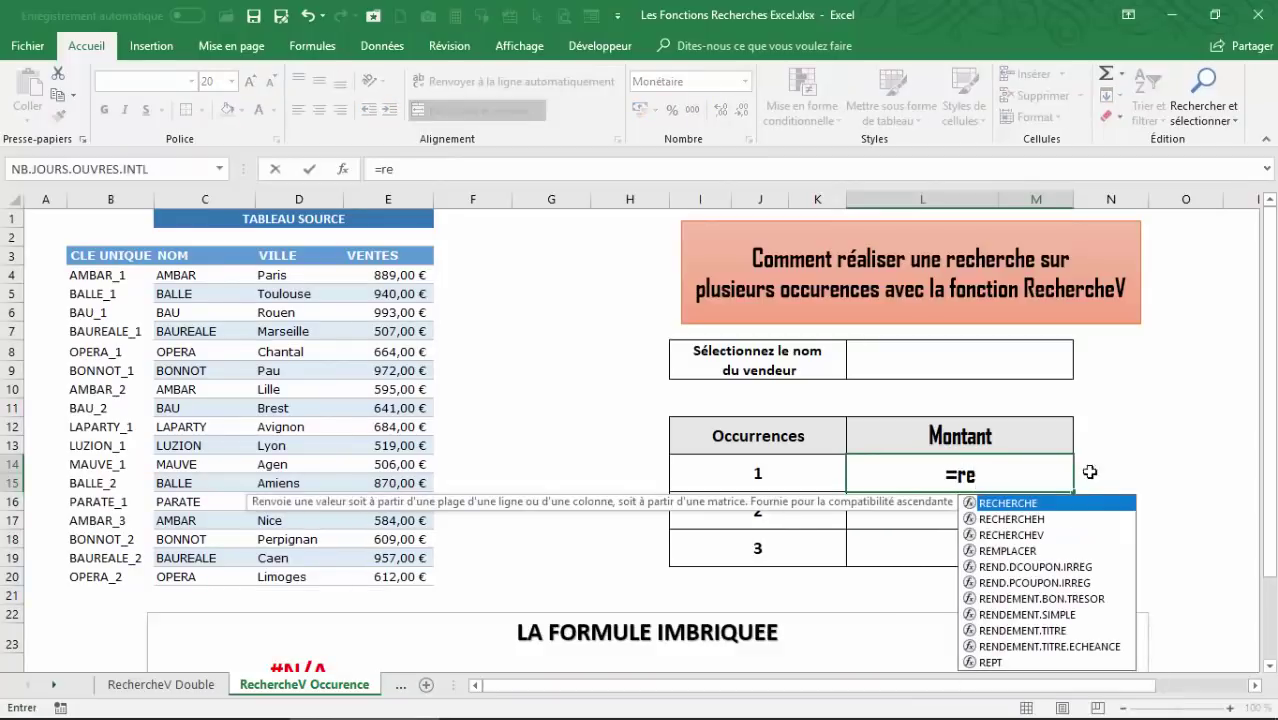
double_click(1018, 535)
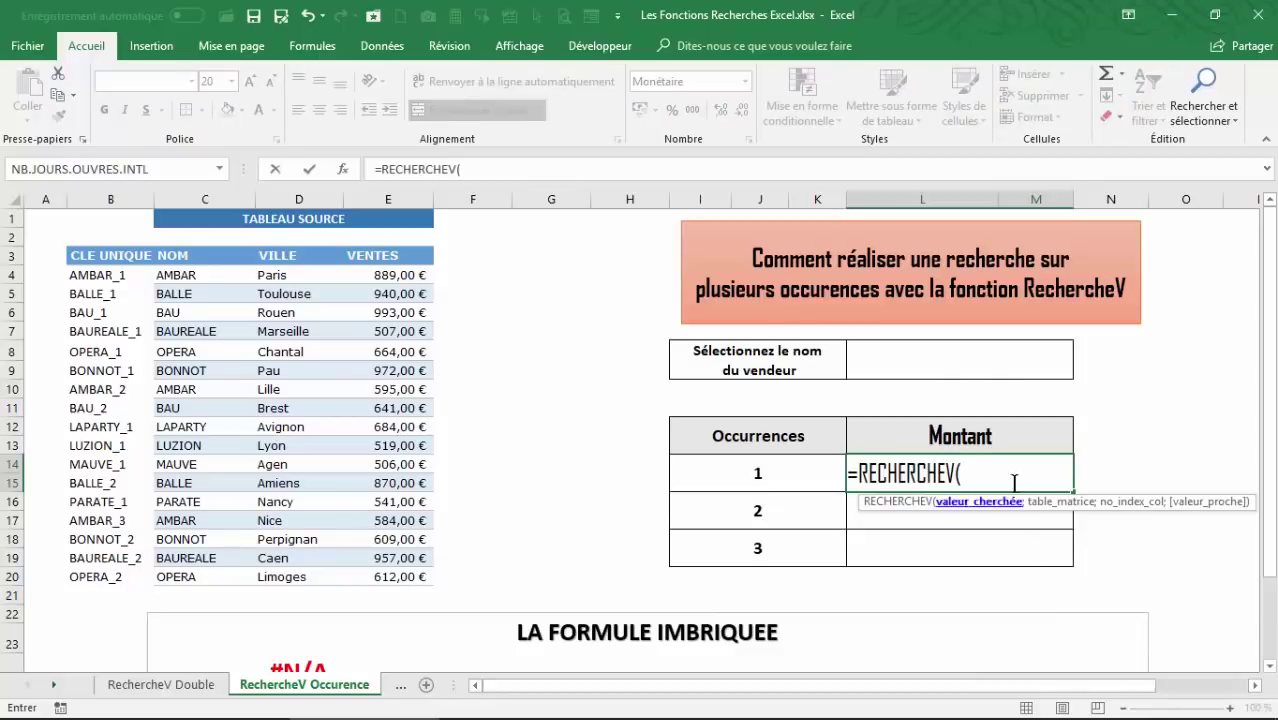
left_click(952, 354)
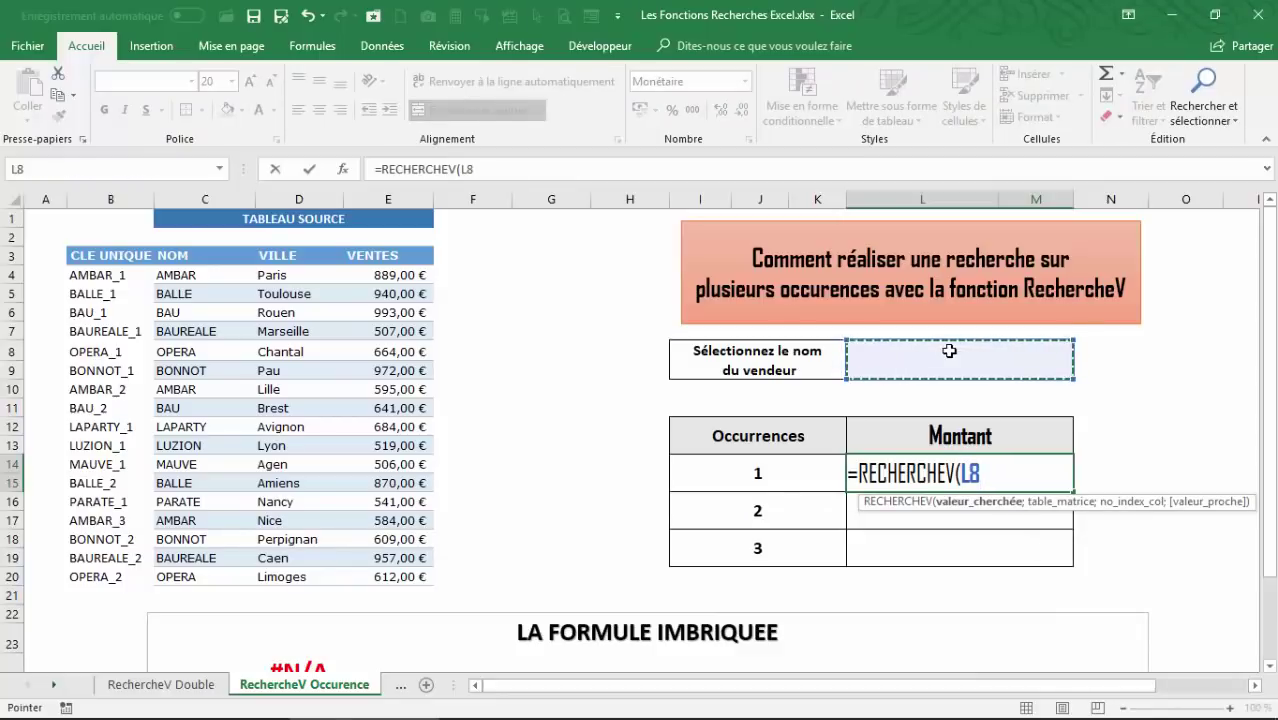
key("F4")
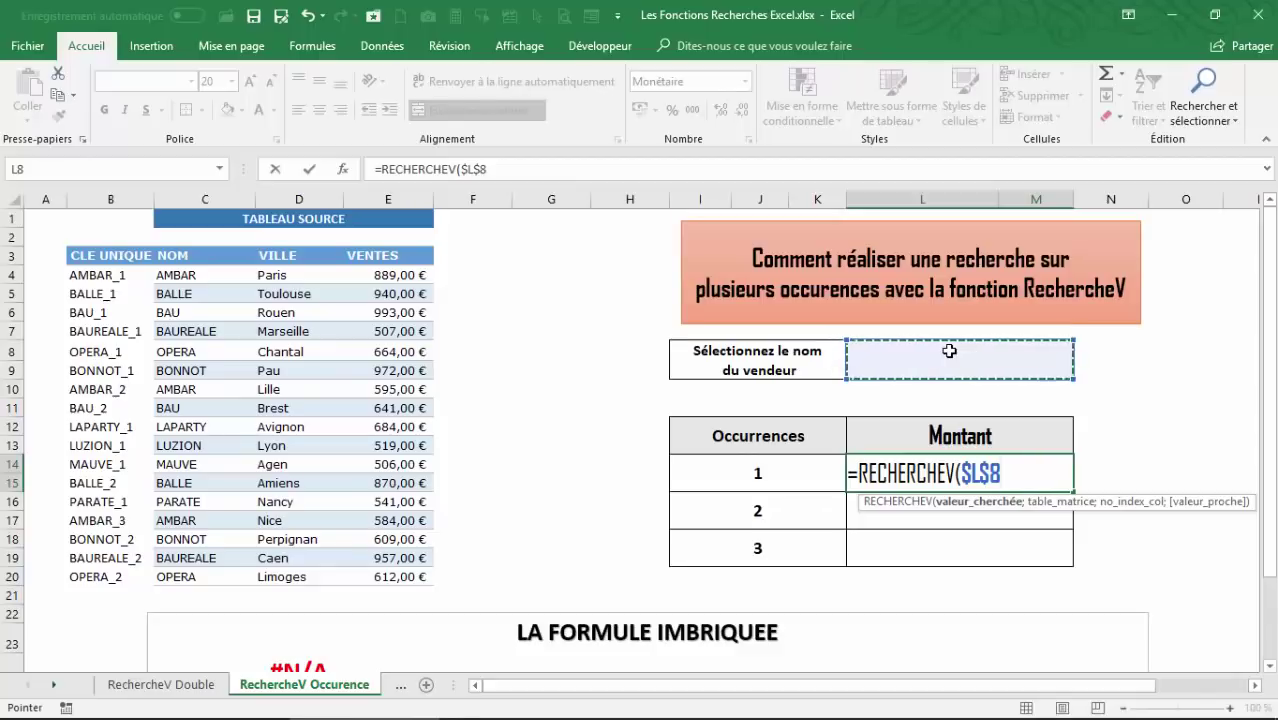
Complete the RECHERCHEV formula in L14 with table $B$3:$E$20, column index 4 and the exact match option FAUX
type(";")
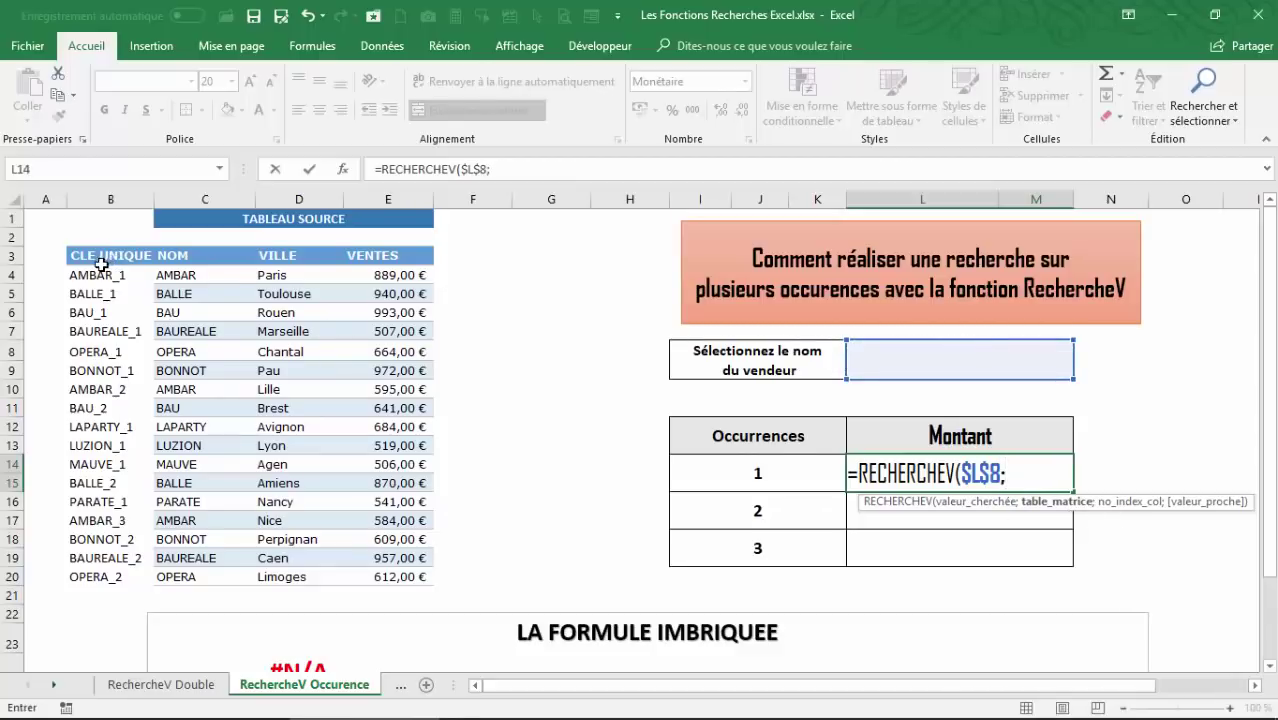
left_click_drag(86, 251, 395, 573)
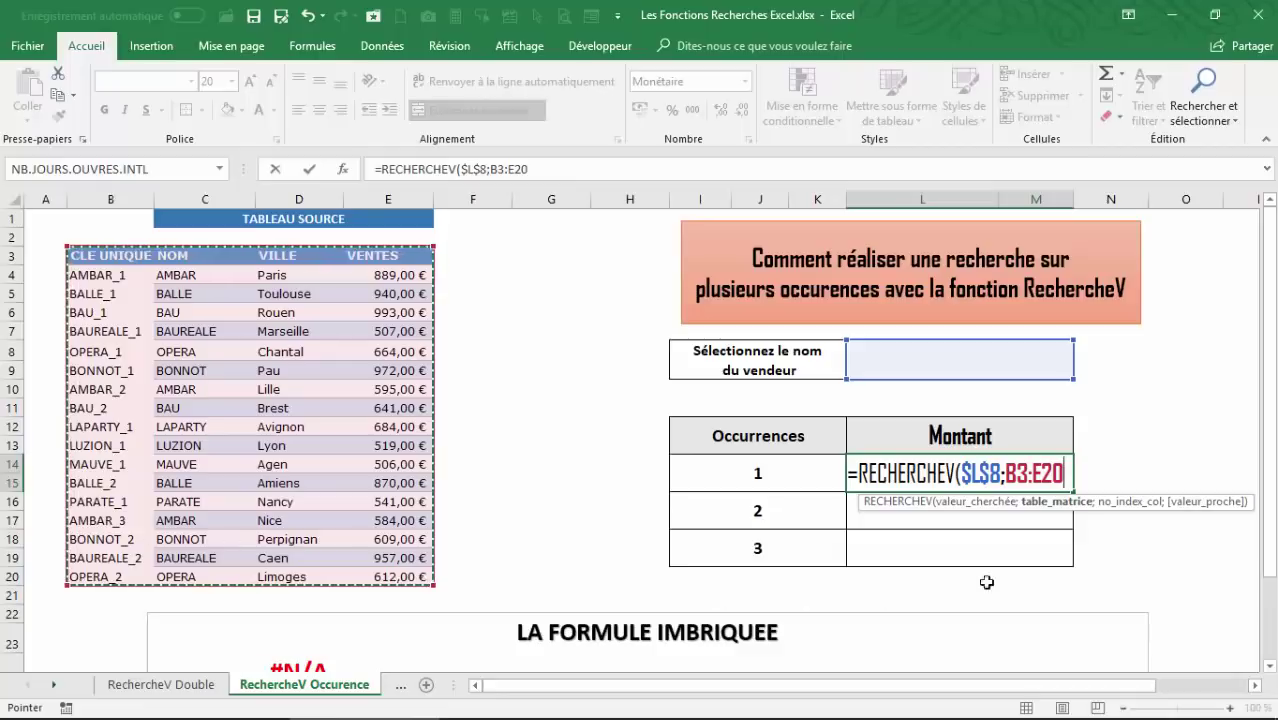
key("F4")
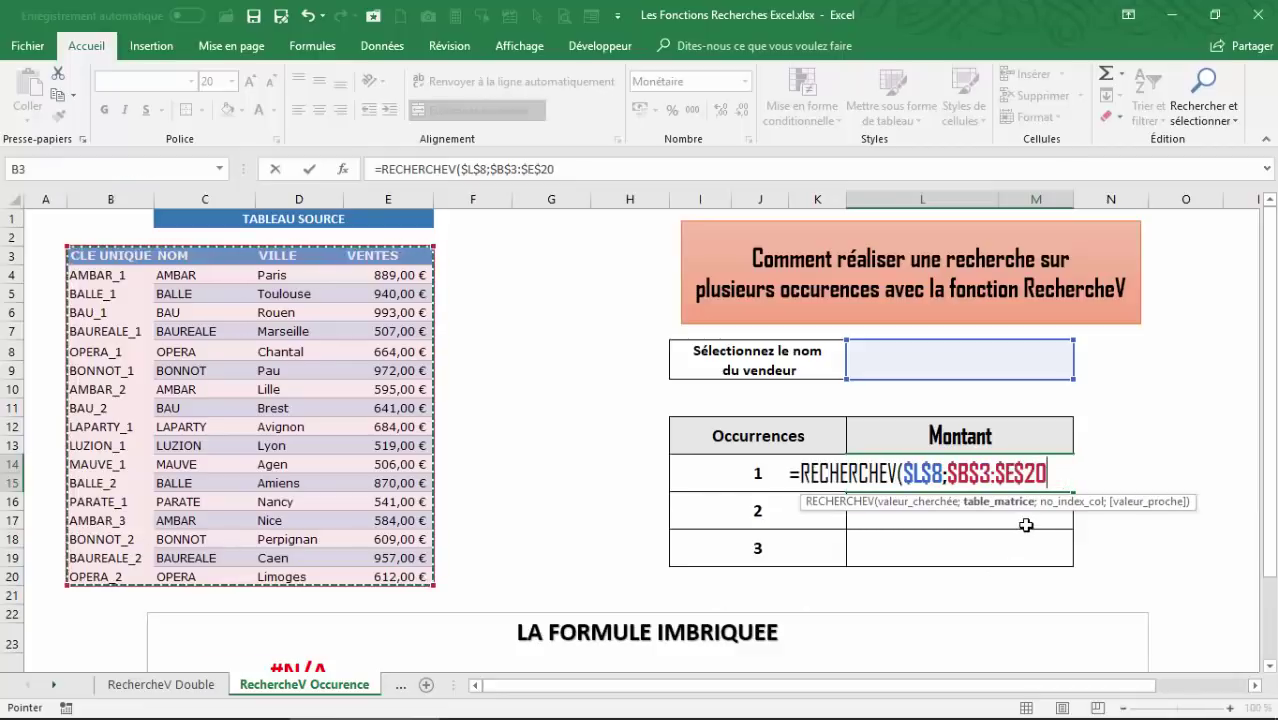
type(";4")
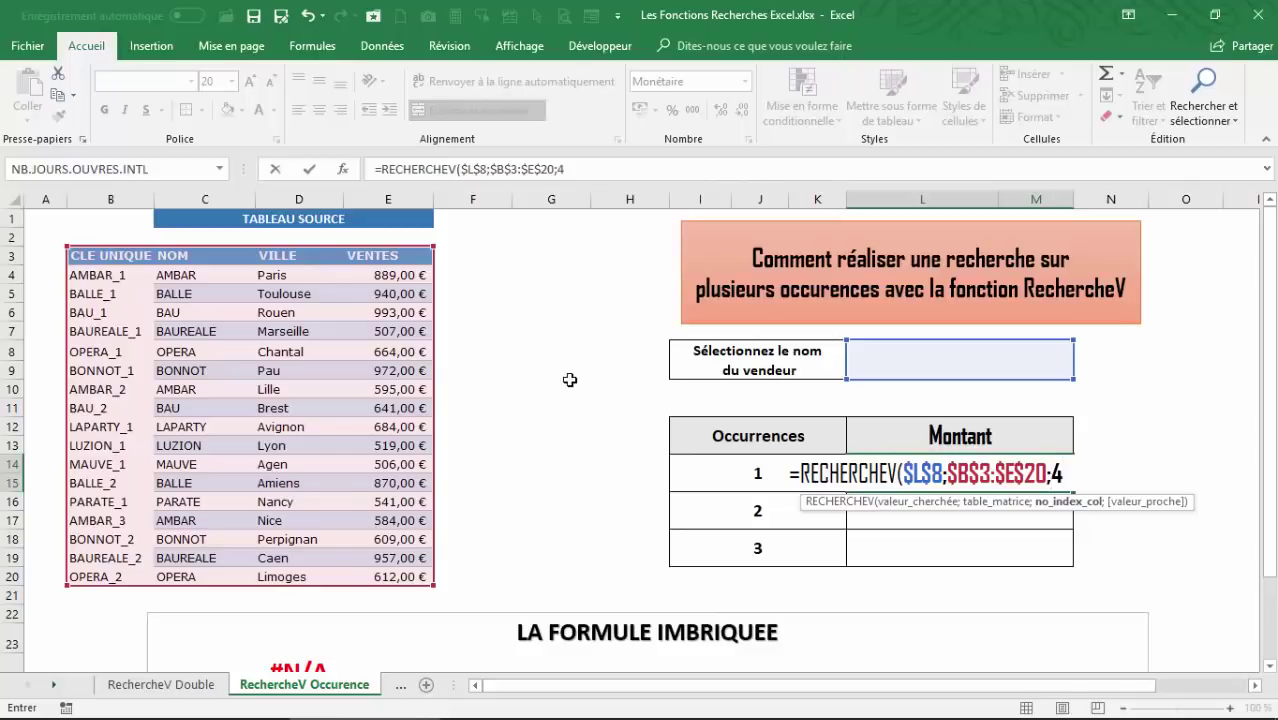
type(";")
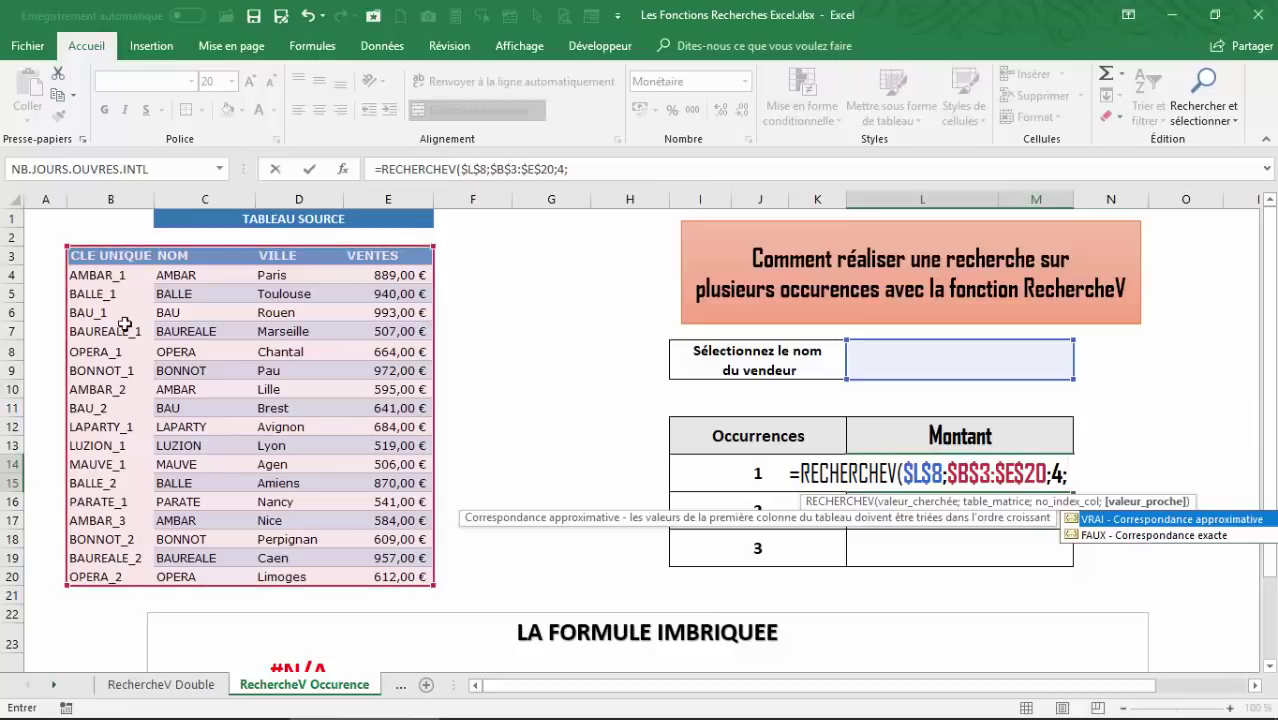
double_click(1132, 536)
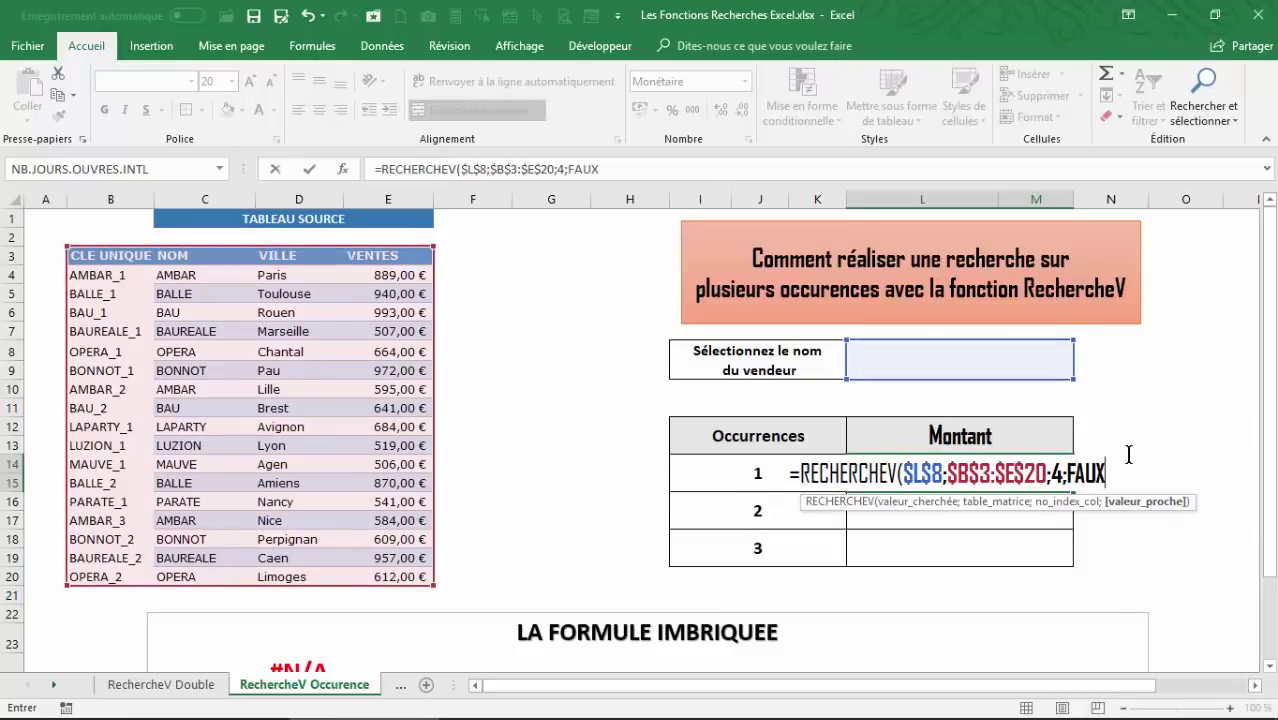
type(")")
key("Return")
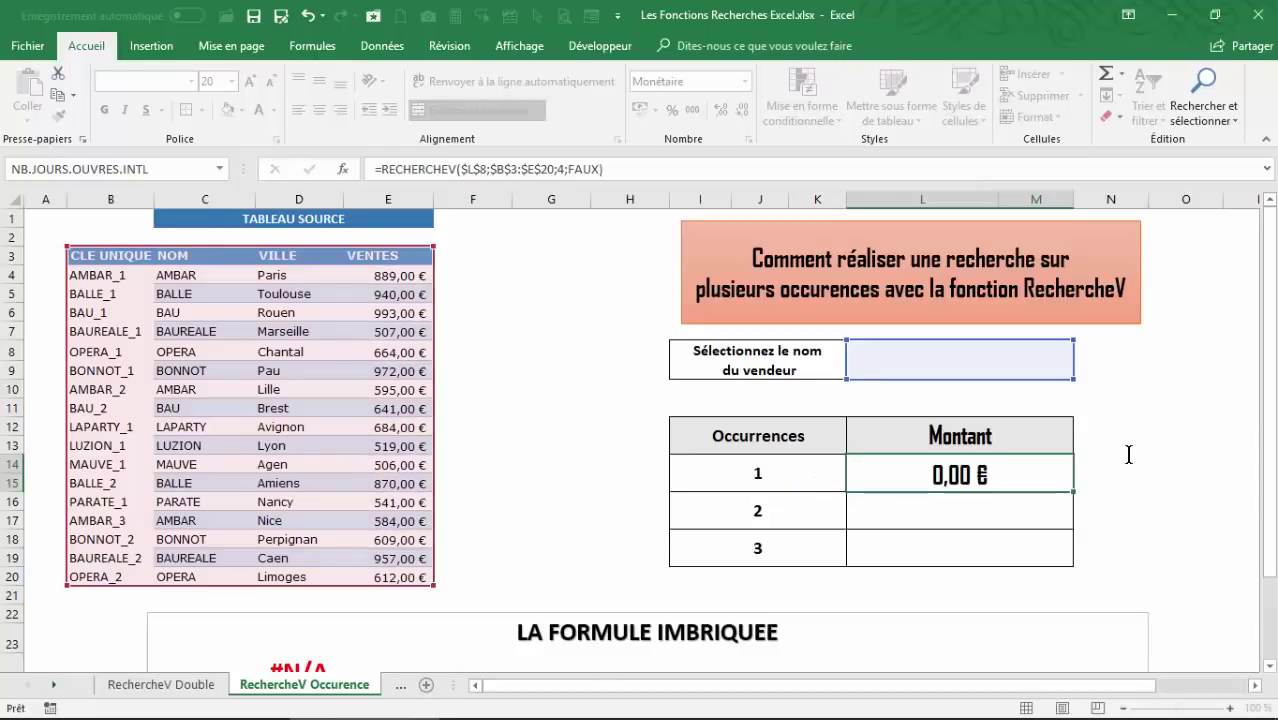
Enter the seller's name from C4 in the seller selection cell L8
left_click(979, 480)
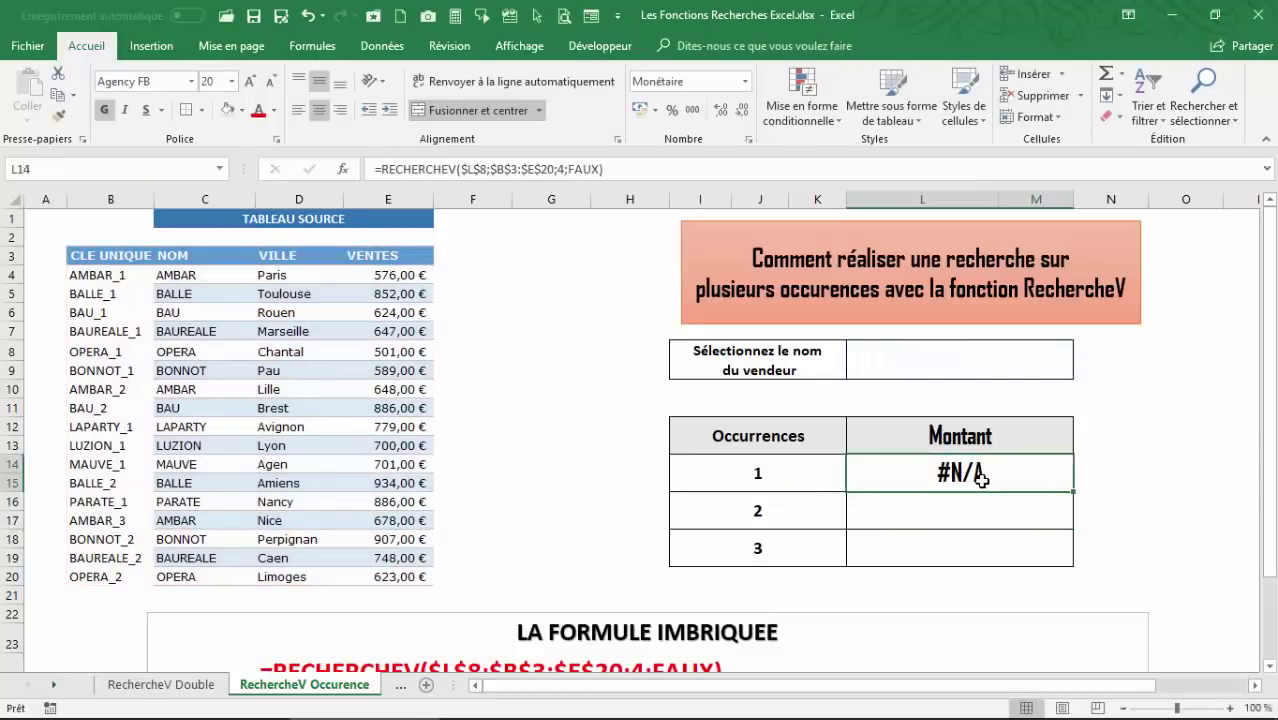
left_click(945, 359)
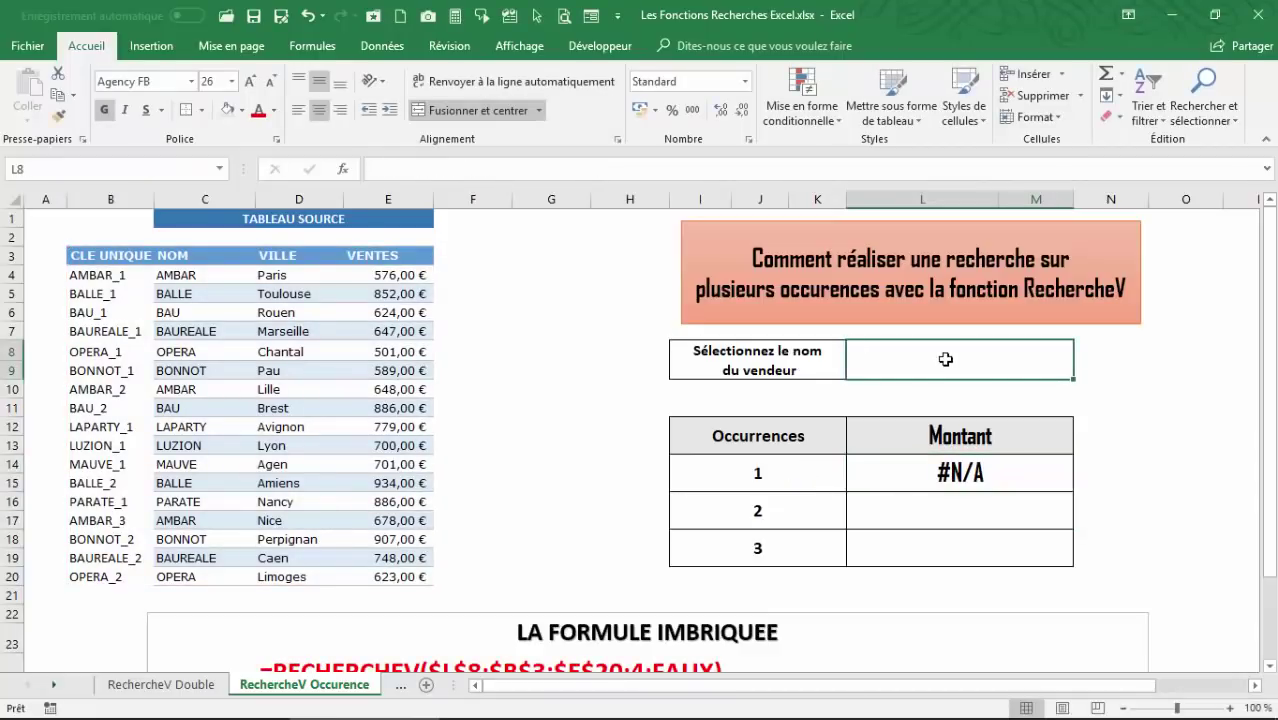
type("AMBAR")
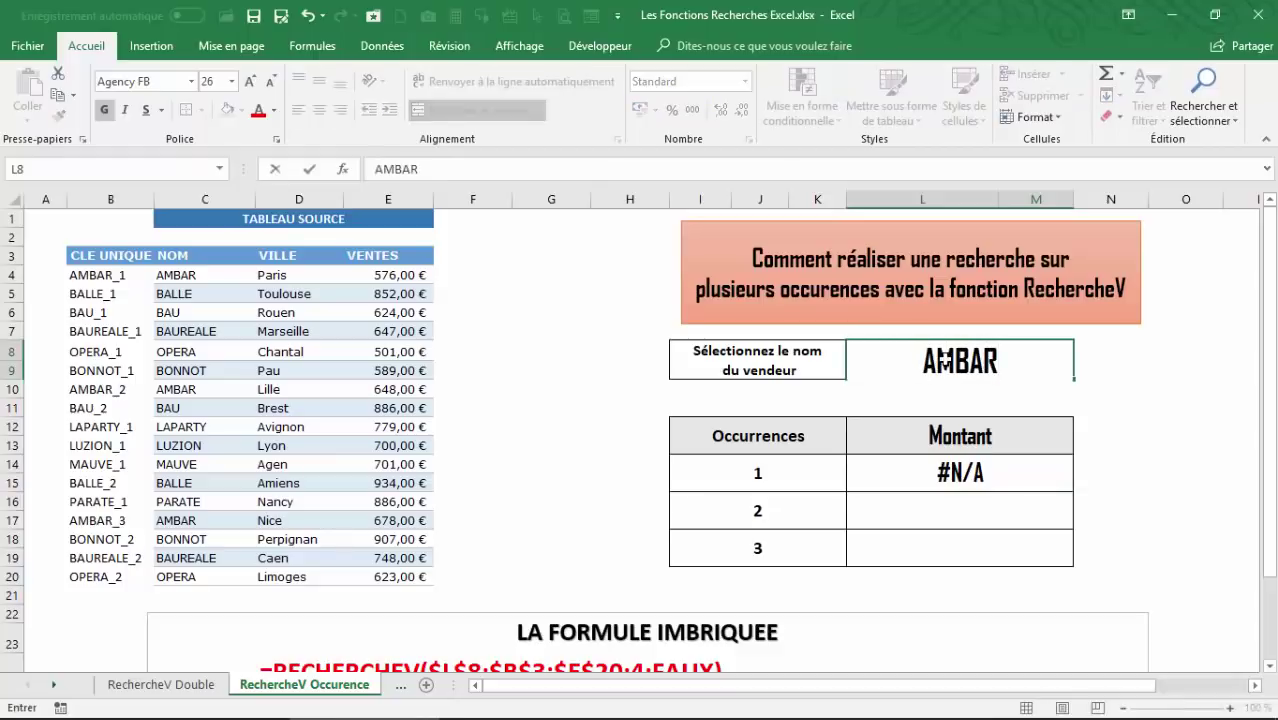
key("Return")
Compare the RECHERCHEV formula and its result in L14 with the seller name in L8 and the keys in column B
left_click(972, 470)
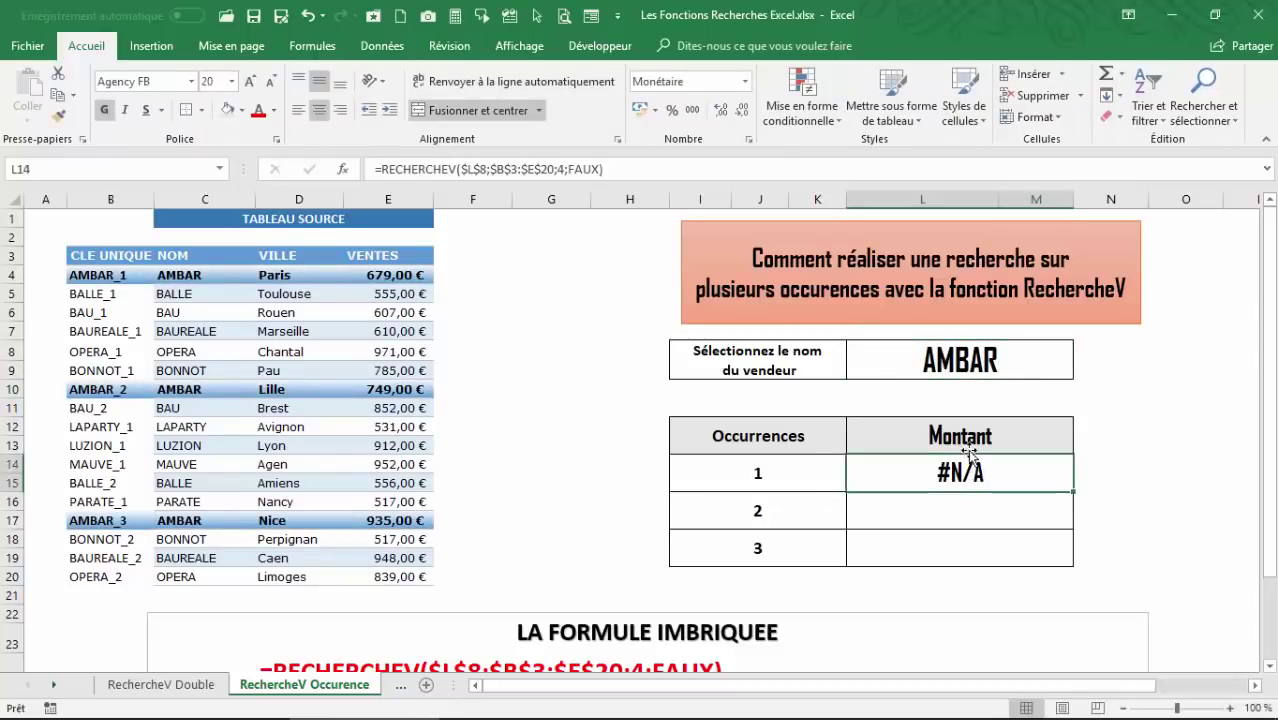
left_click(962, 362)
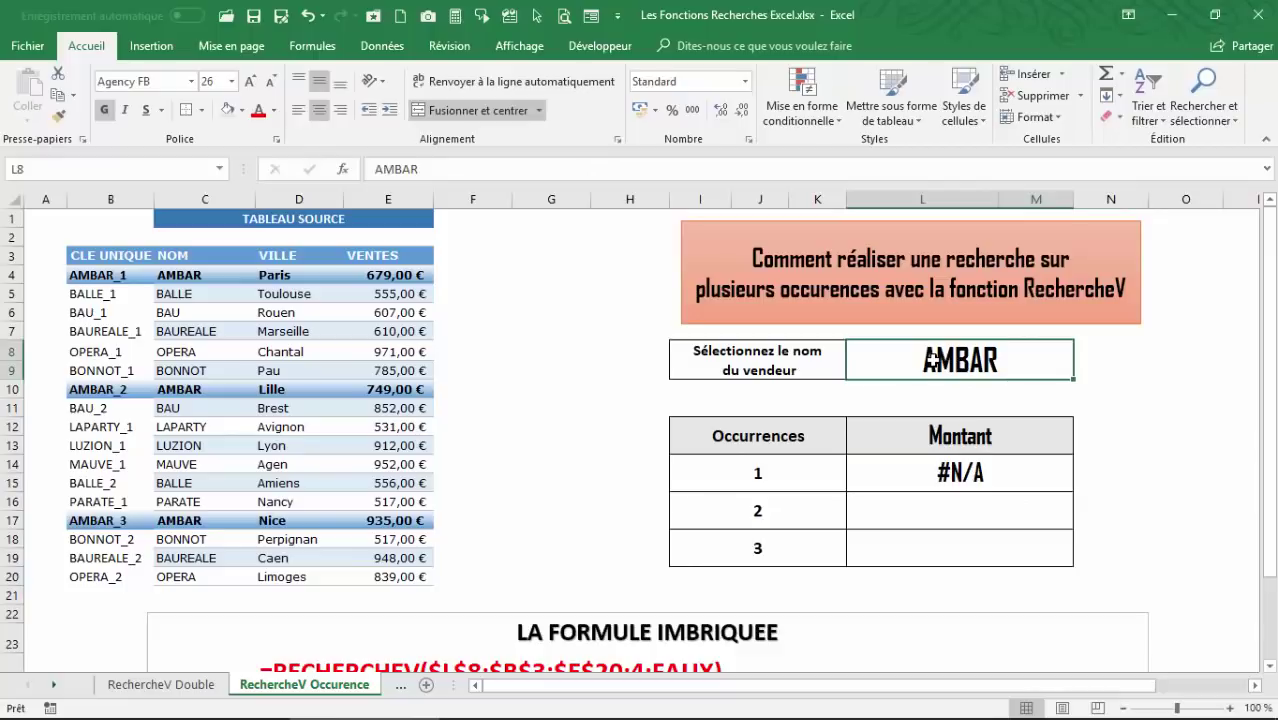
left_click(968, 471)
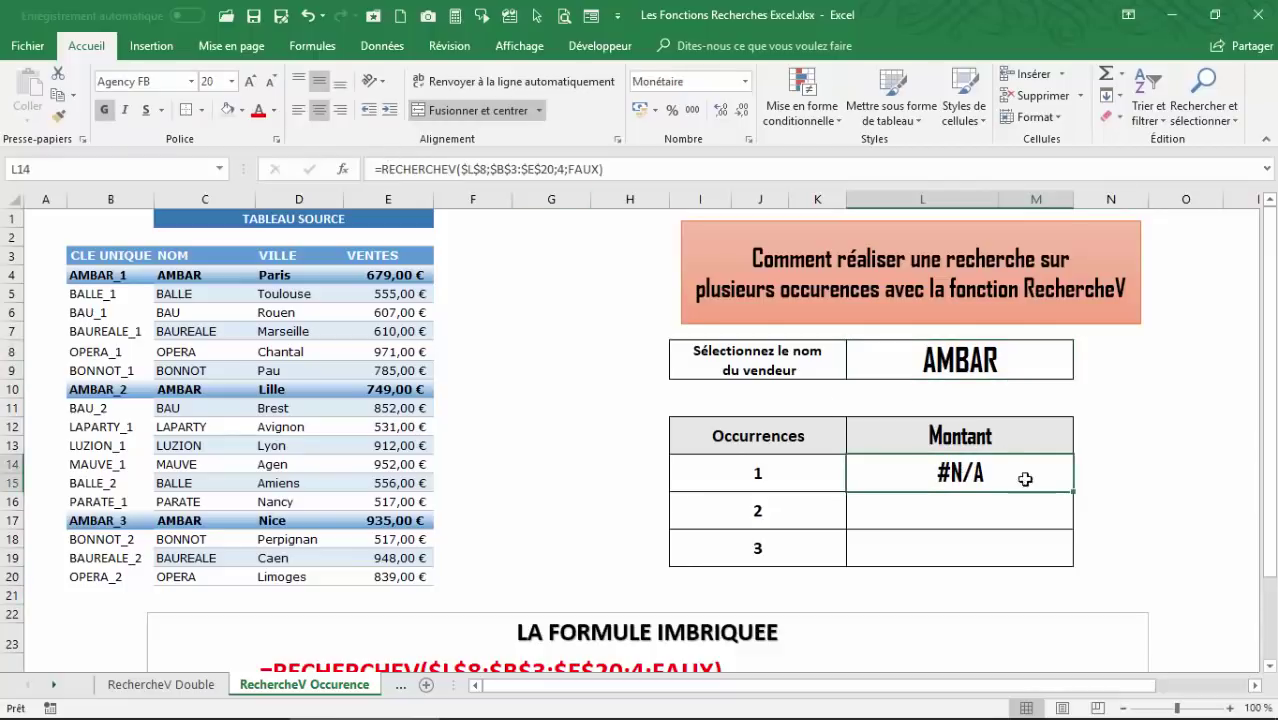
left_click(960, 364)
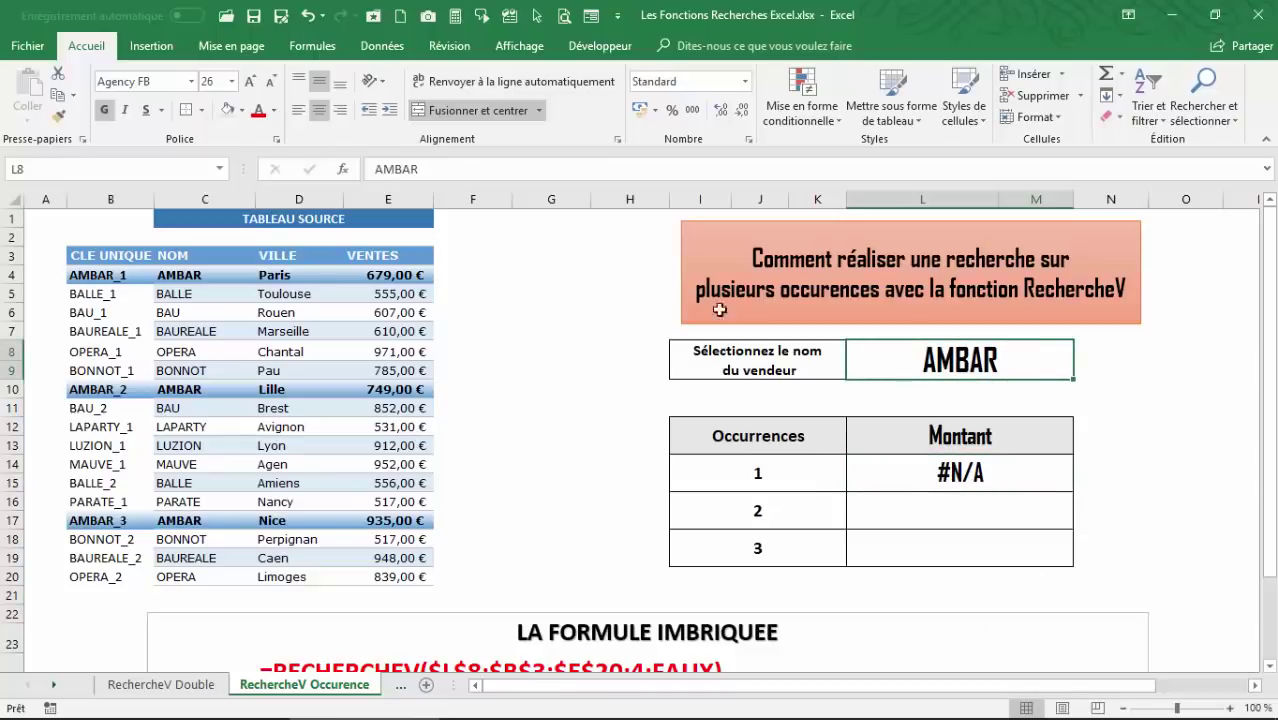
left_click(930, 479)
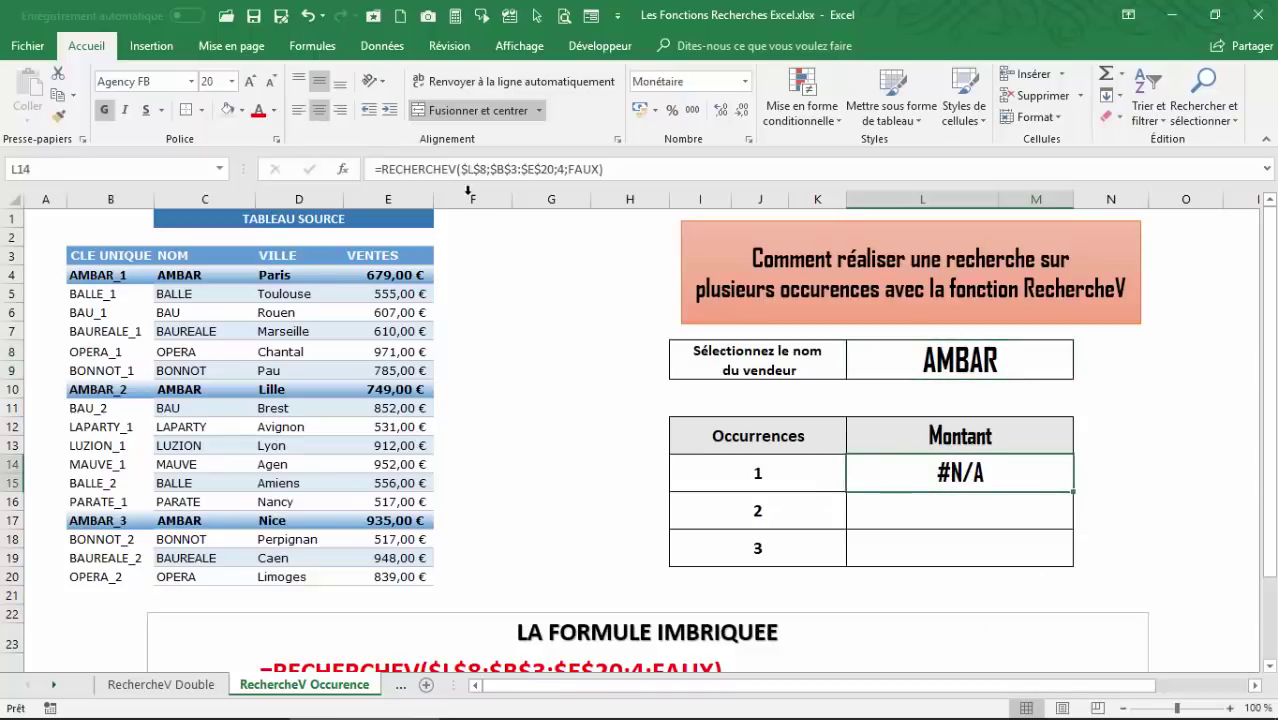
left_click(380, 166)
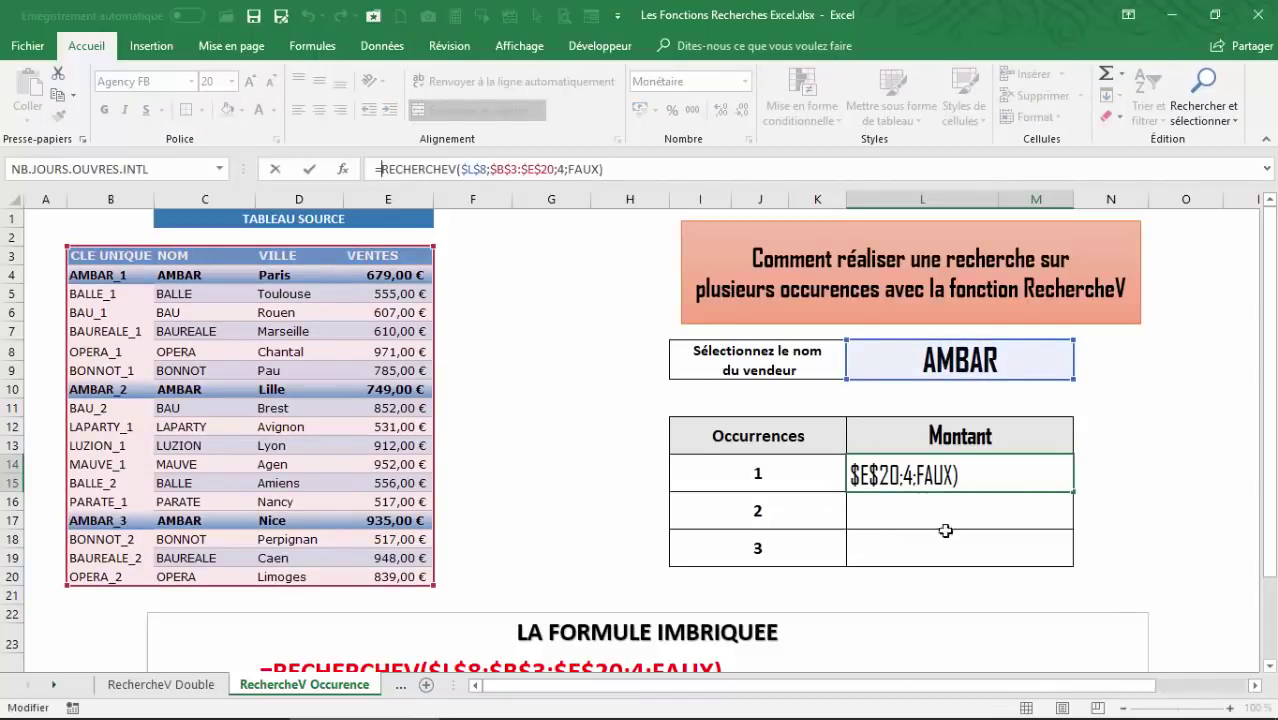
left_click(933, 360)
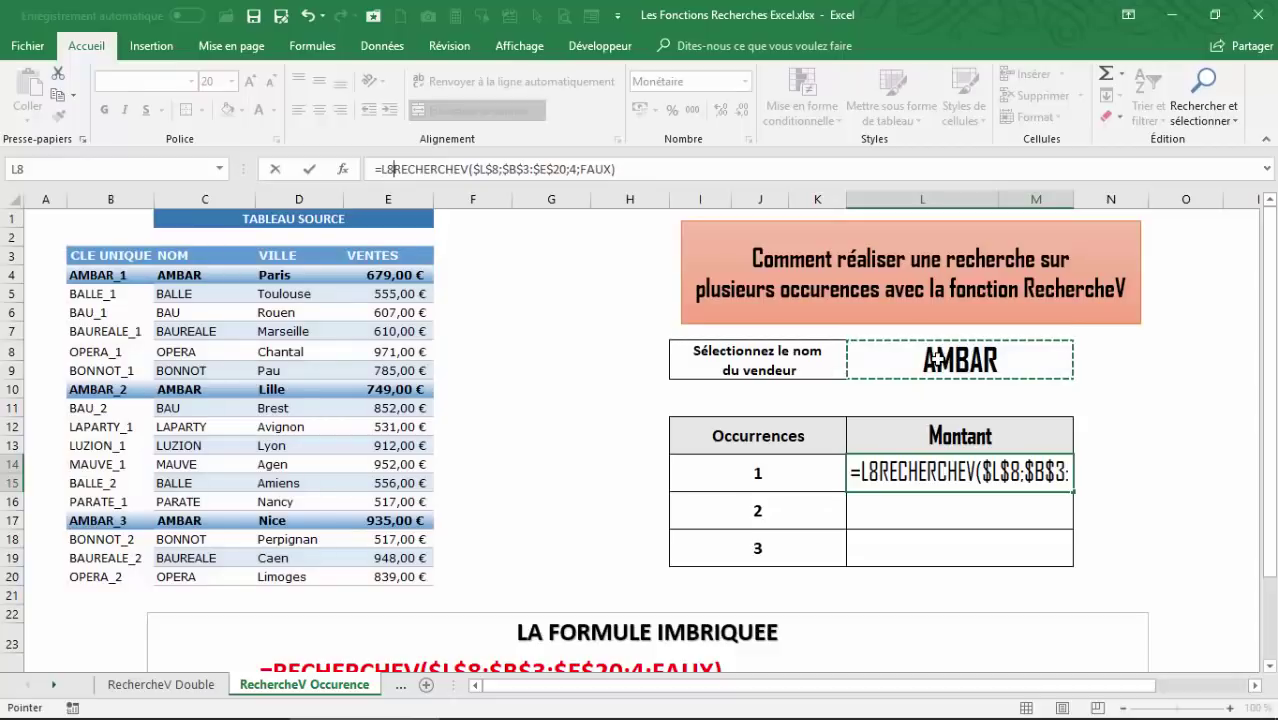
key("F4")
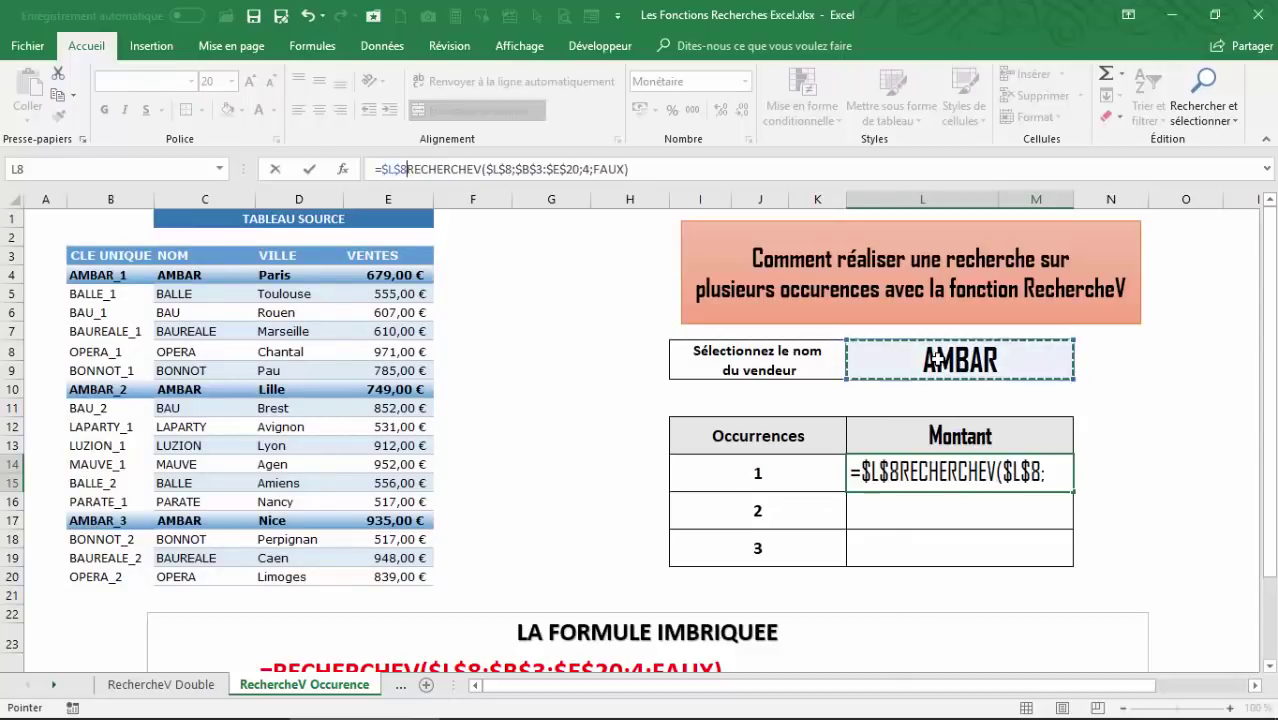
type("\"")
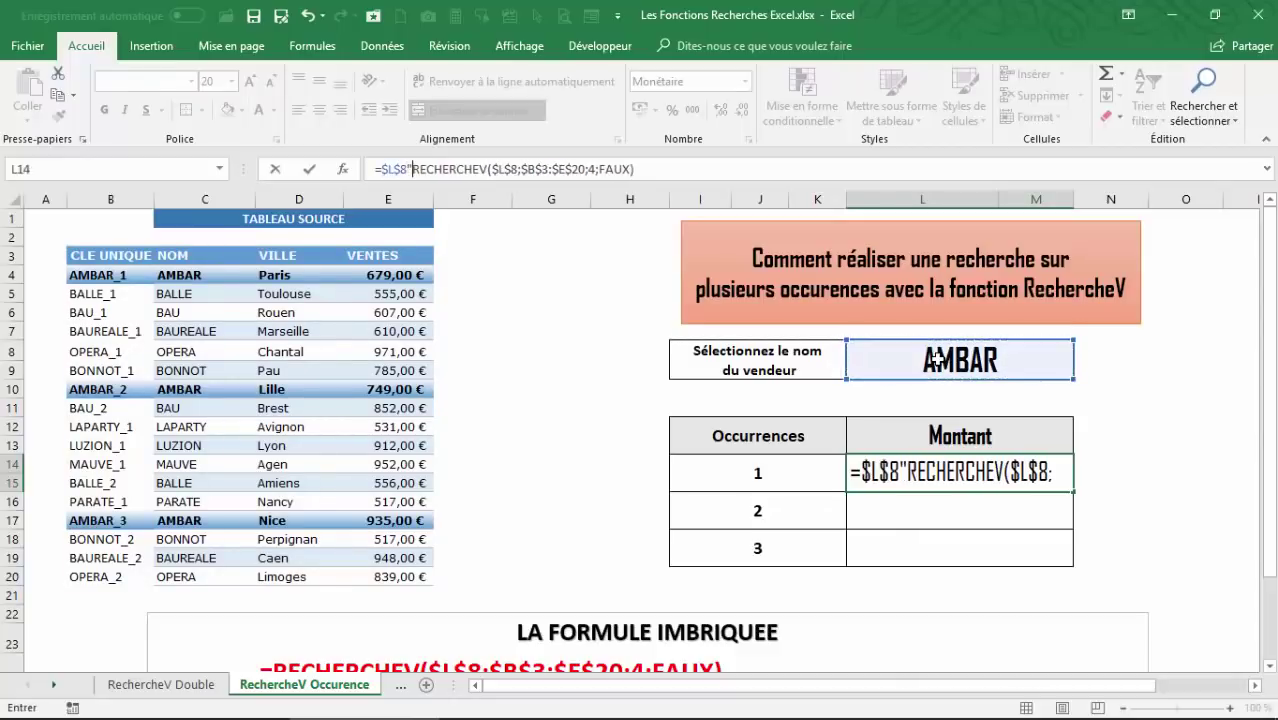
key("Left")
type("&")
key("Right")
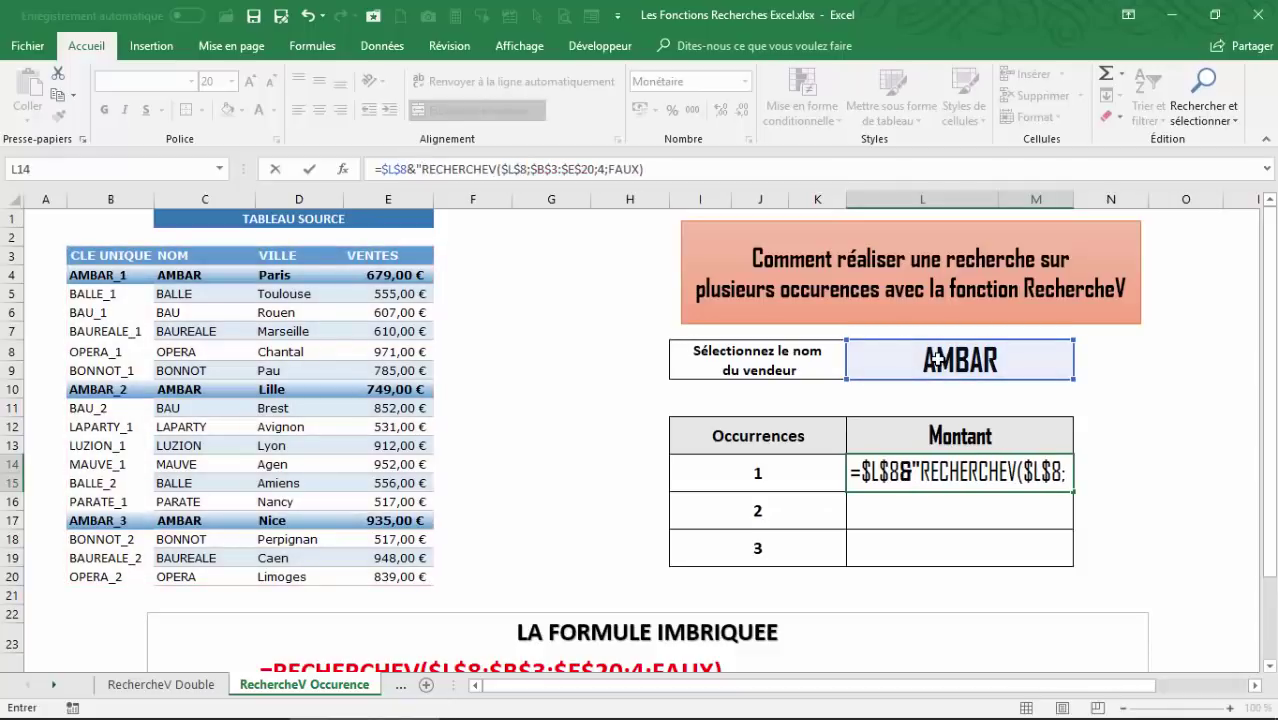
type("_")
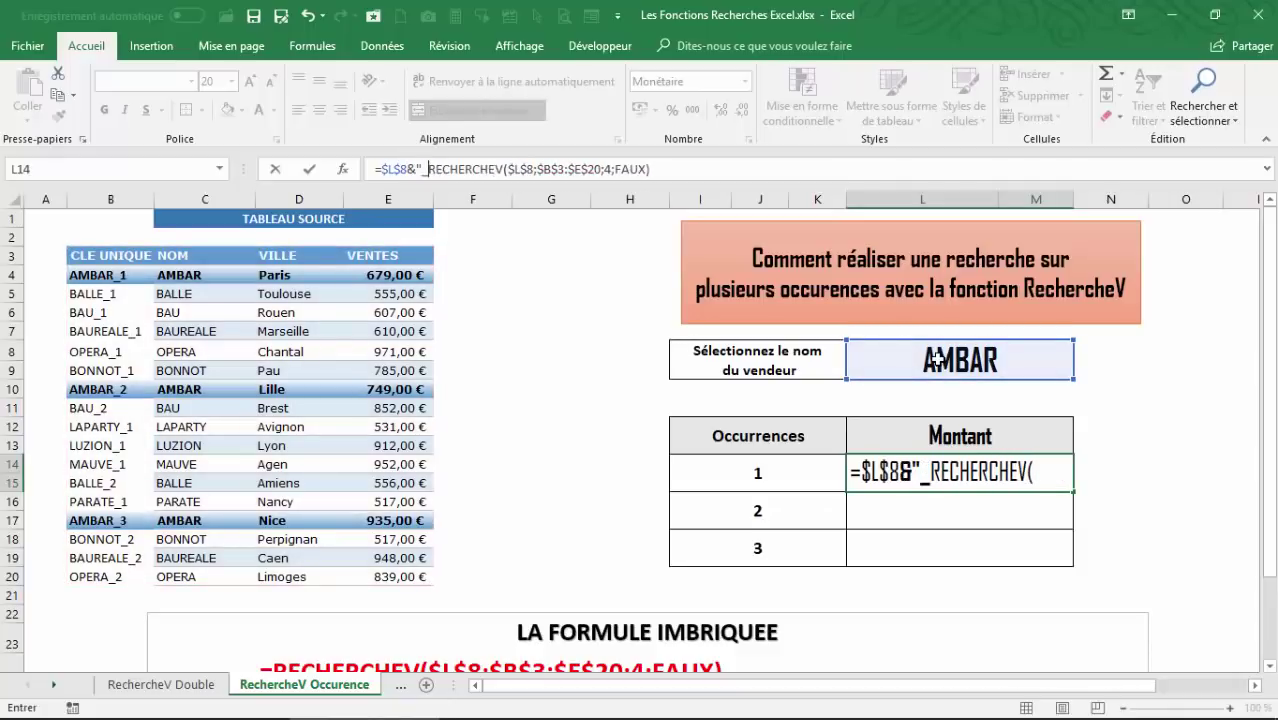
type("\"")
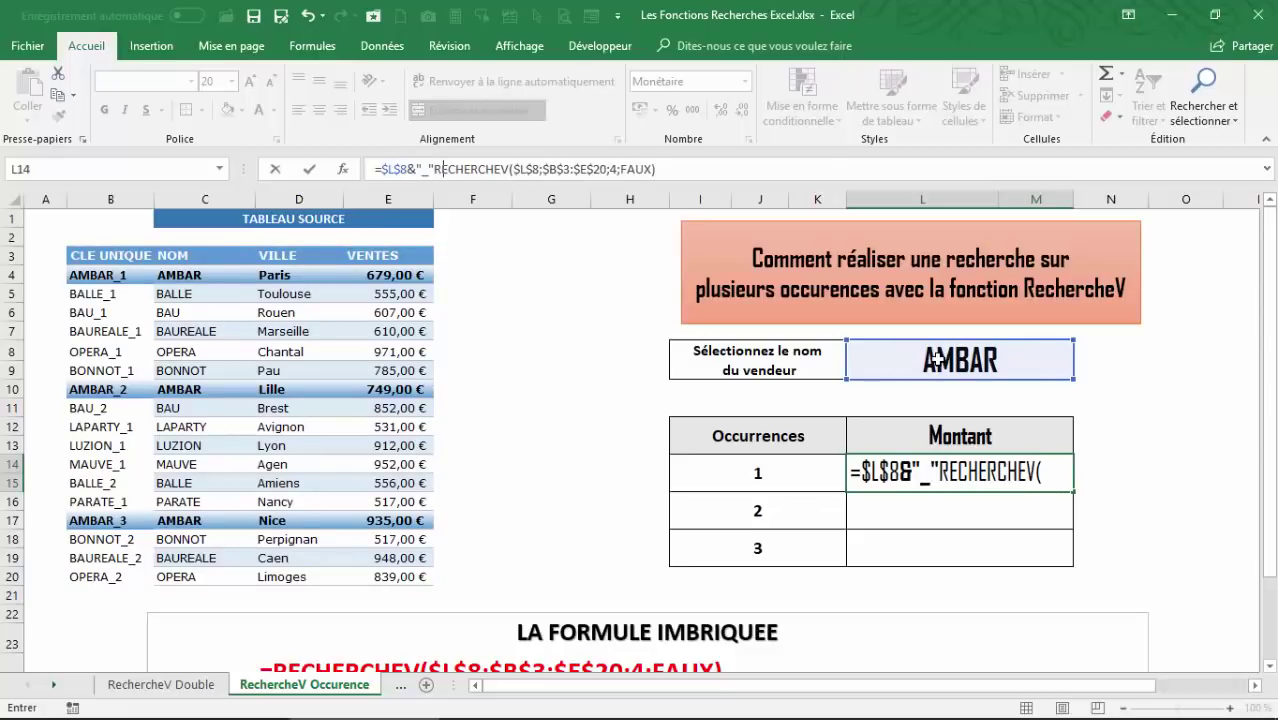
type("&")
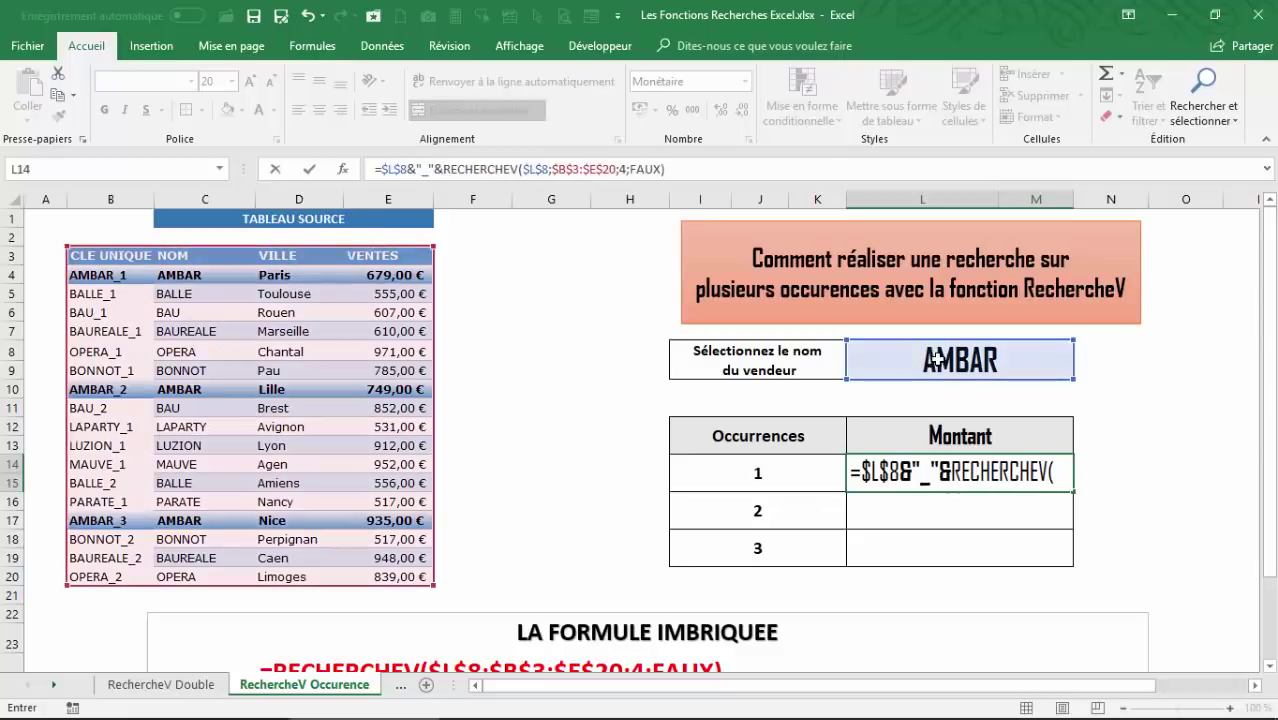
left_click(758, 474)
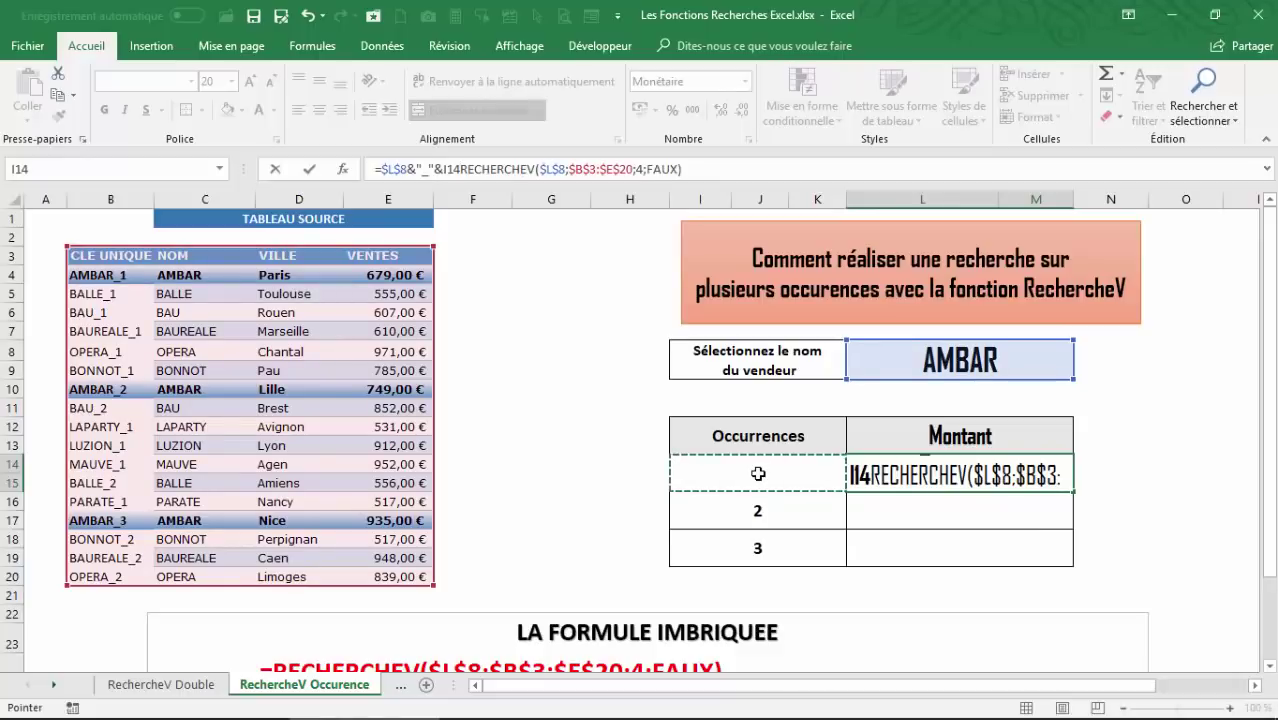
type("\"")
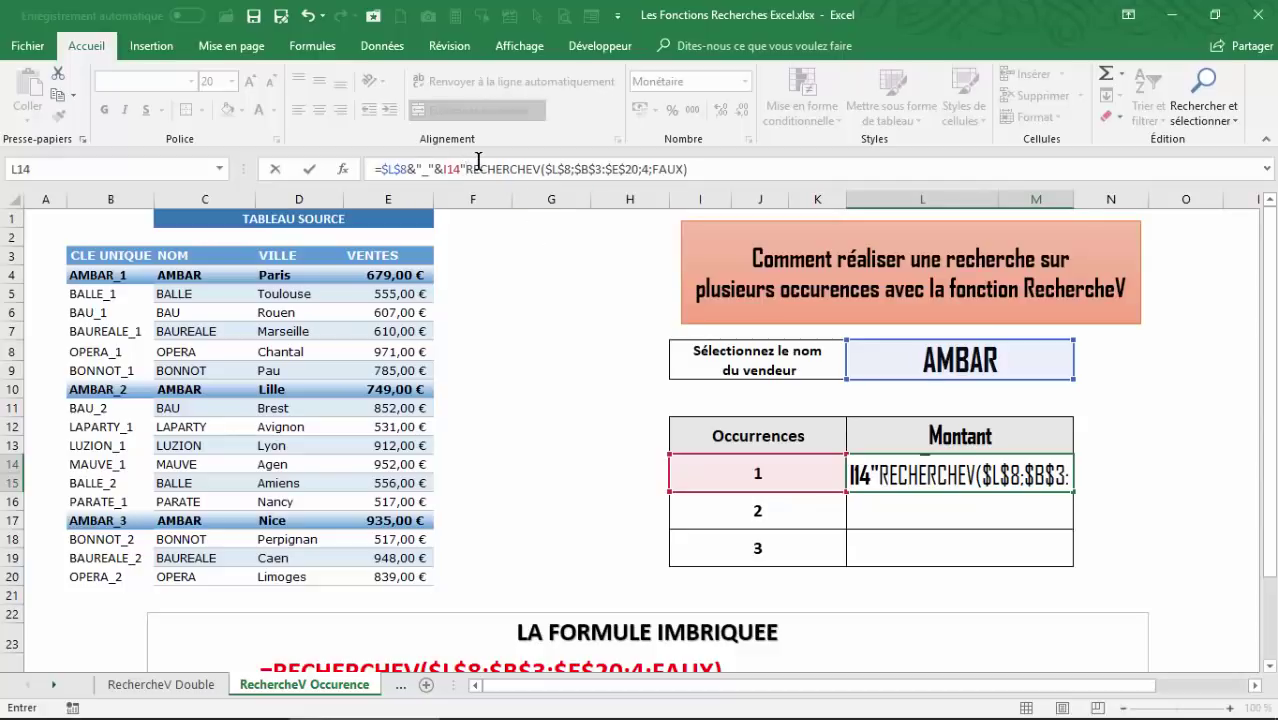
left_click_drag(464, 169, 396, 163)
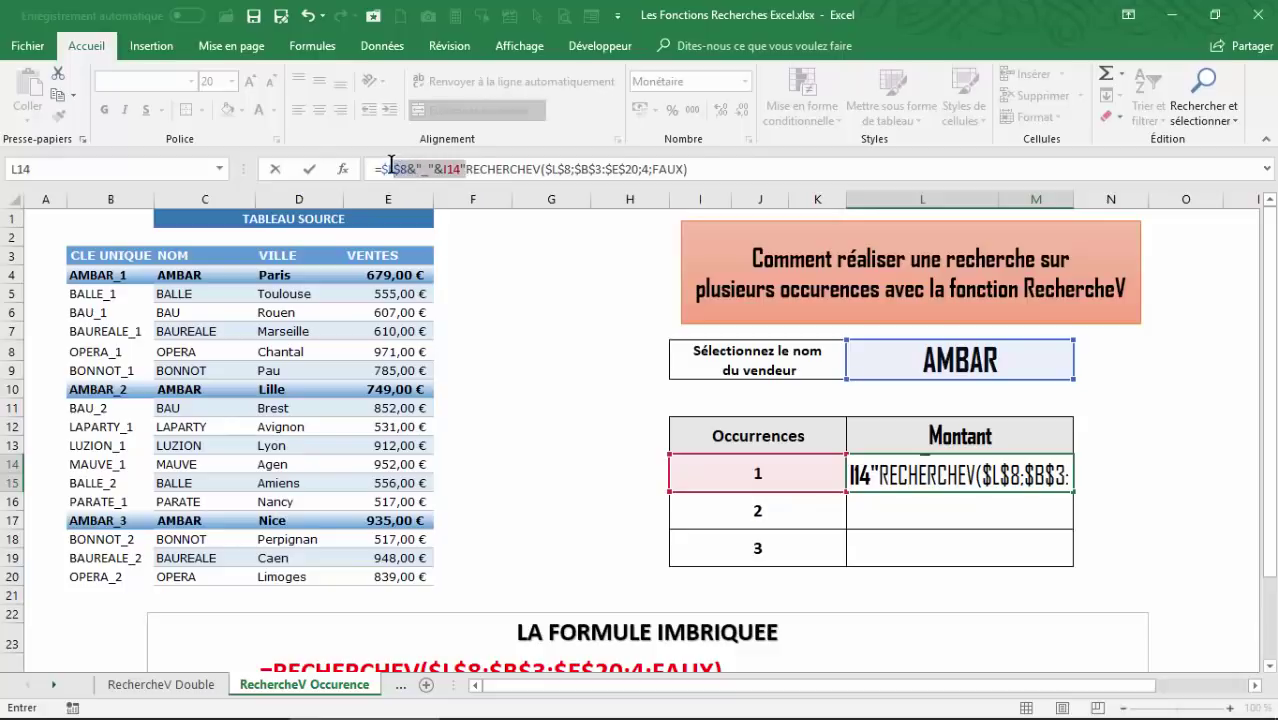
left_click_drag(395, 164, 414, 162)
mouse_move(409, 168)
left_mouse_down()
mouse_move(388, 169)
mouse_move(405, 168)
left_mouse_up()
key("BackSpace")
key("BackSpace")
key("BackSpace")
key("BackSpace")
key("BackSpace")
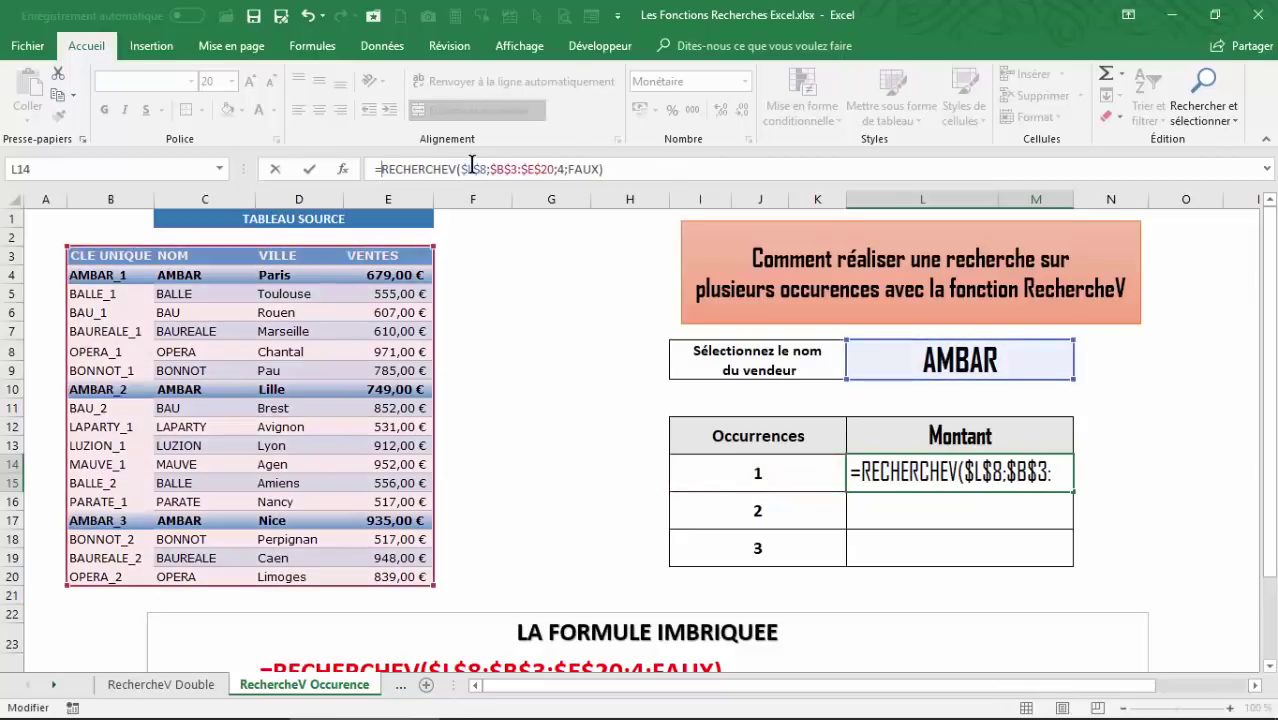
Extend the RECHERCHEV lookup value in L14 to $L$8&"_"&I14, so it combines the seller cell with the occurrence number
left_click(487, 168)
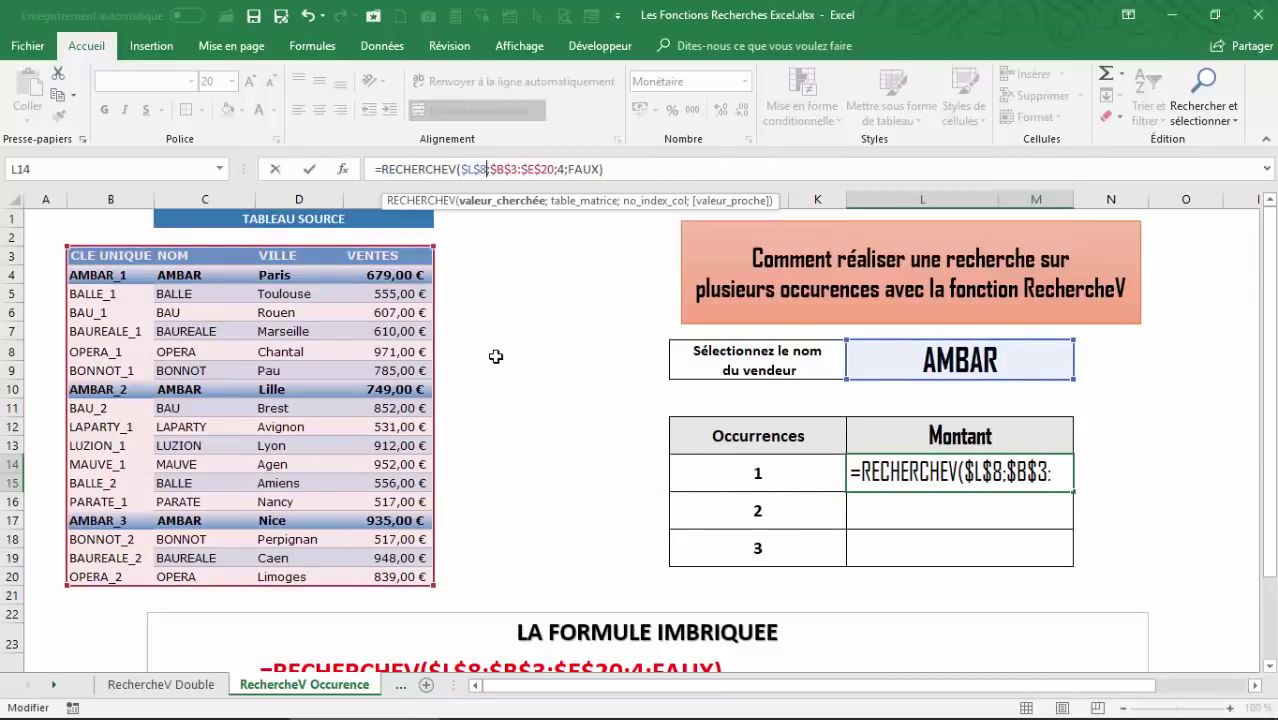
type("&")
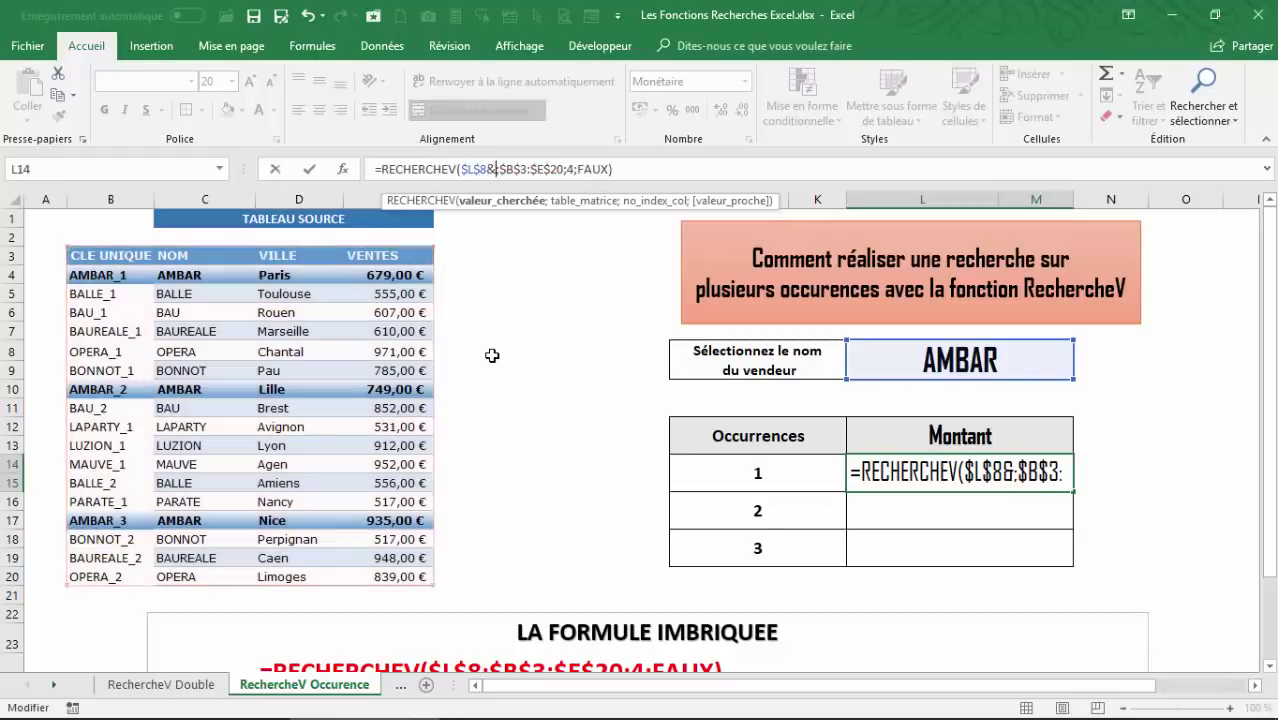
type("\"")
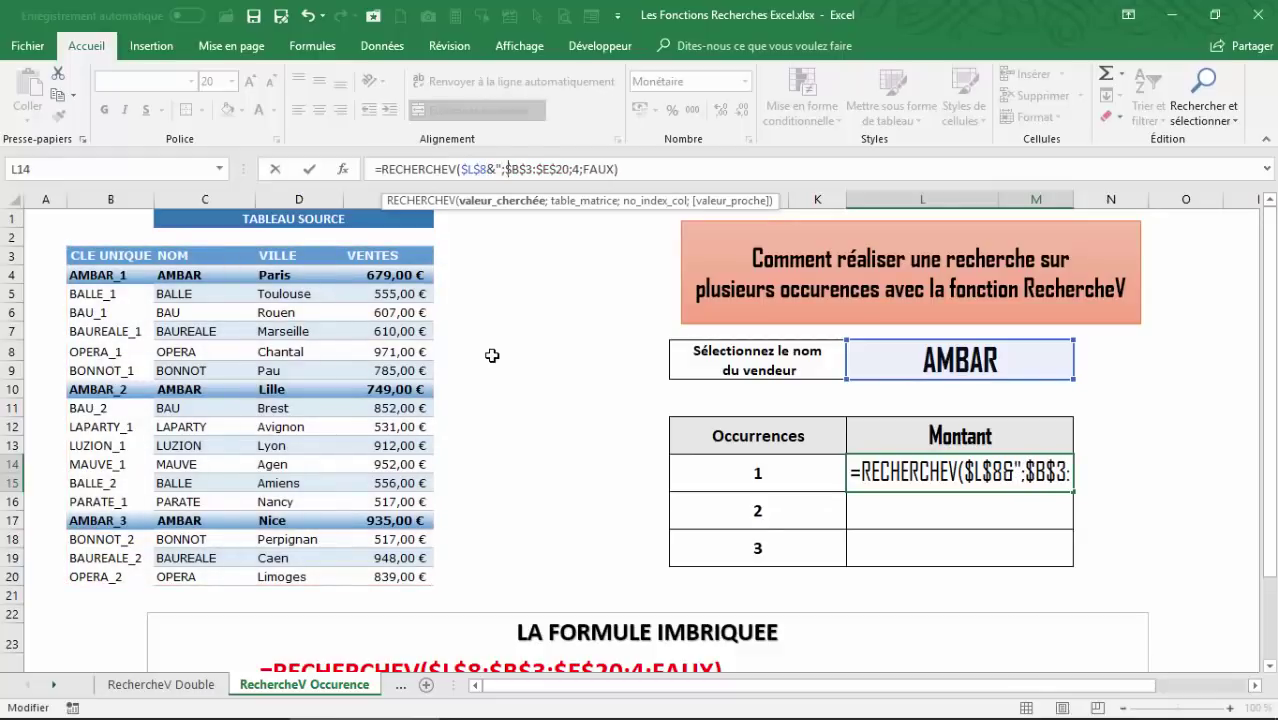
type("_\"_")
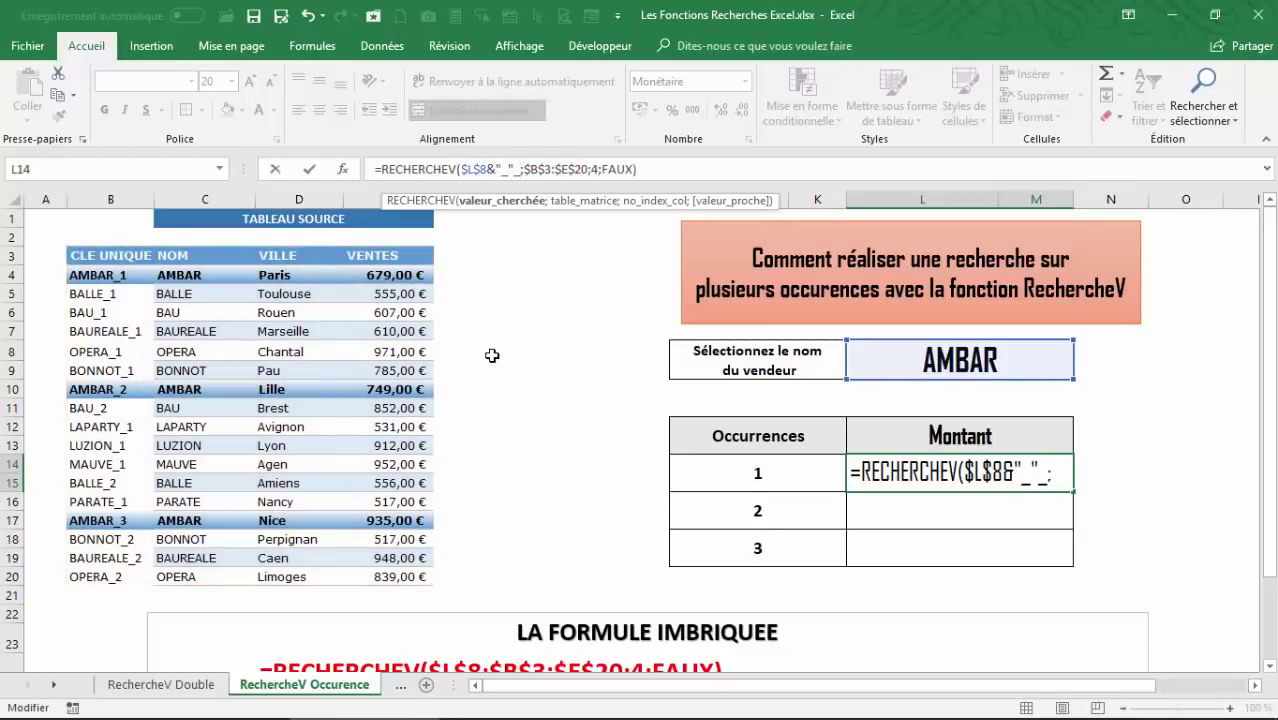
key("BackSpace")
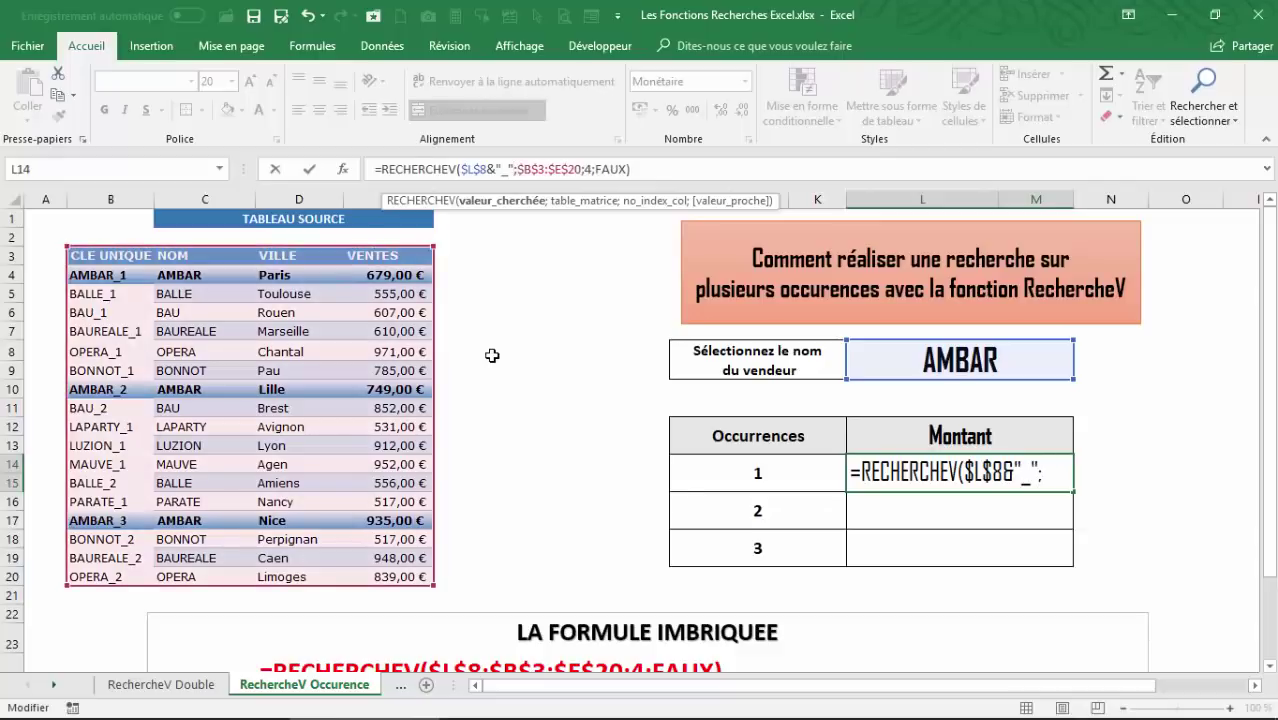
key("Print")
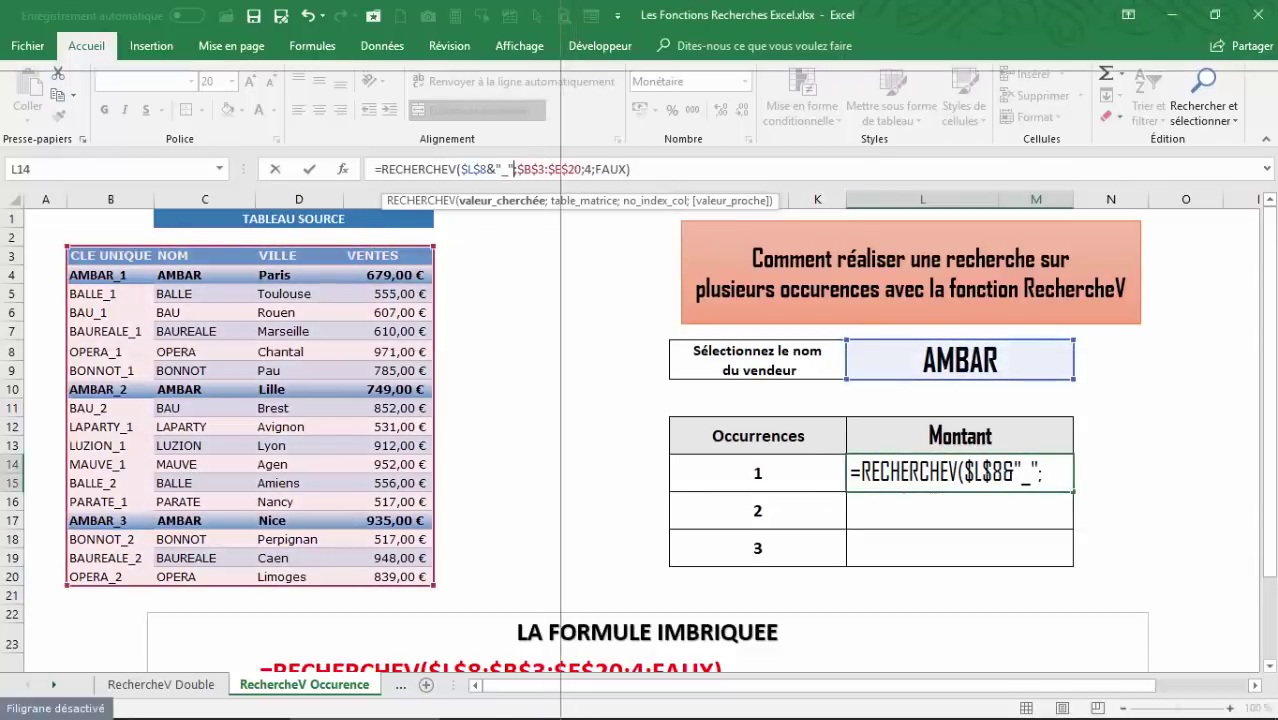
key("Escape")
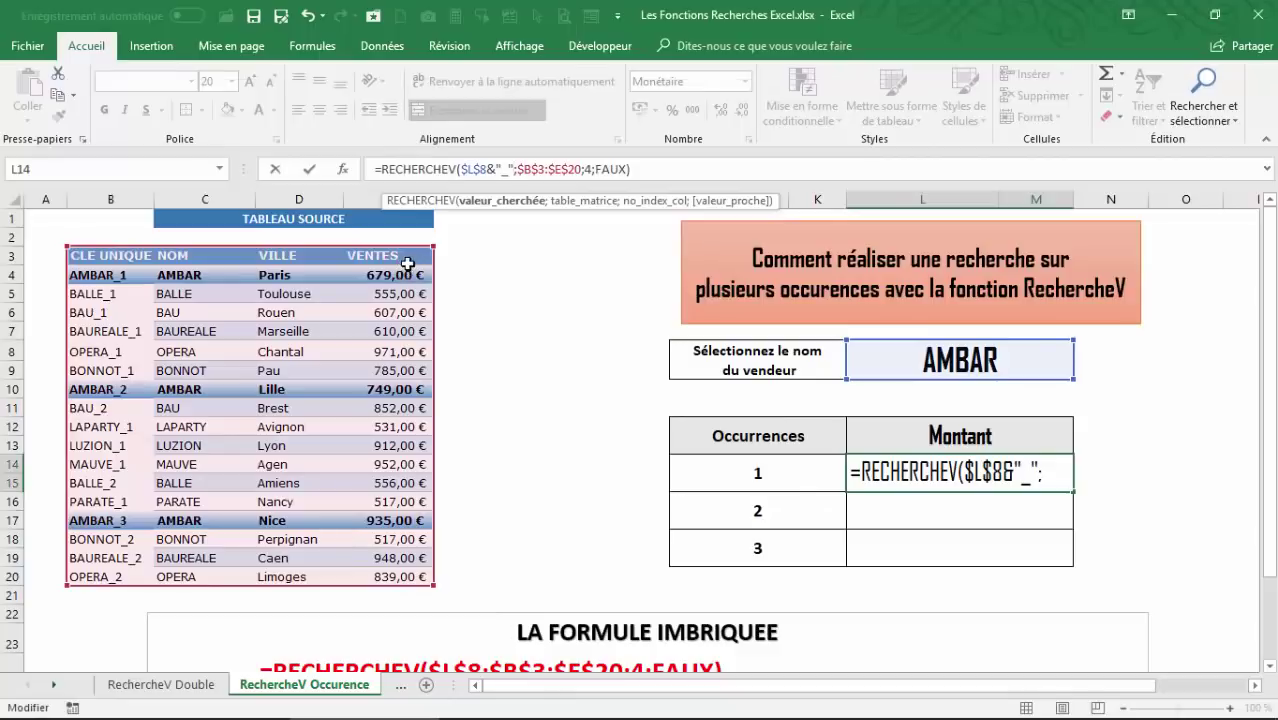
type("&")
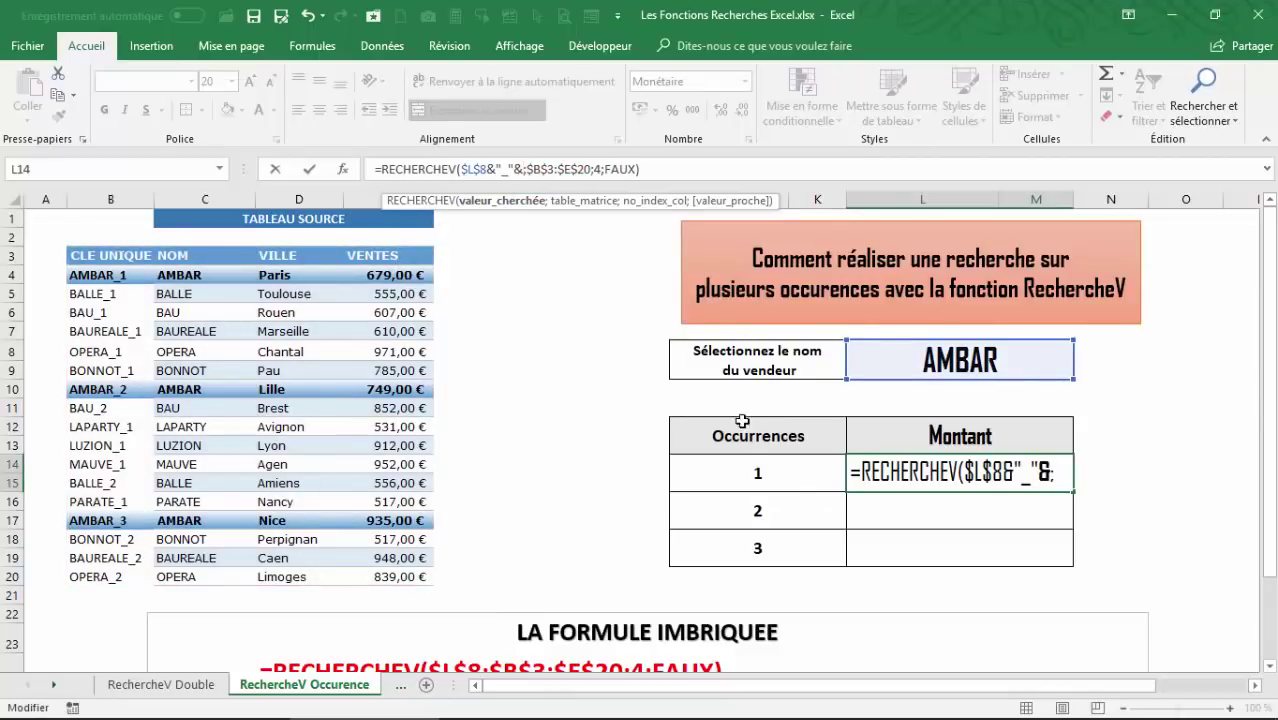
left_click(750, 472)
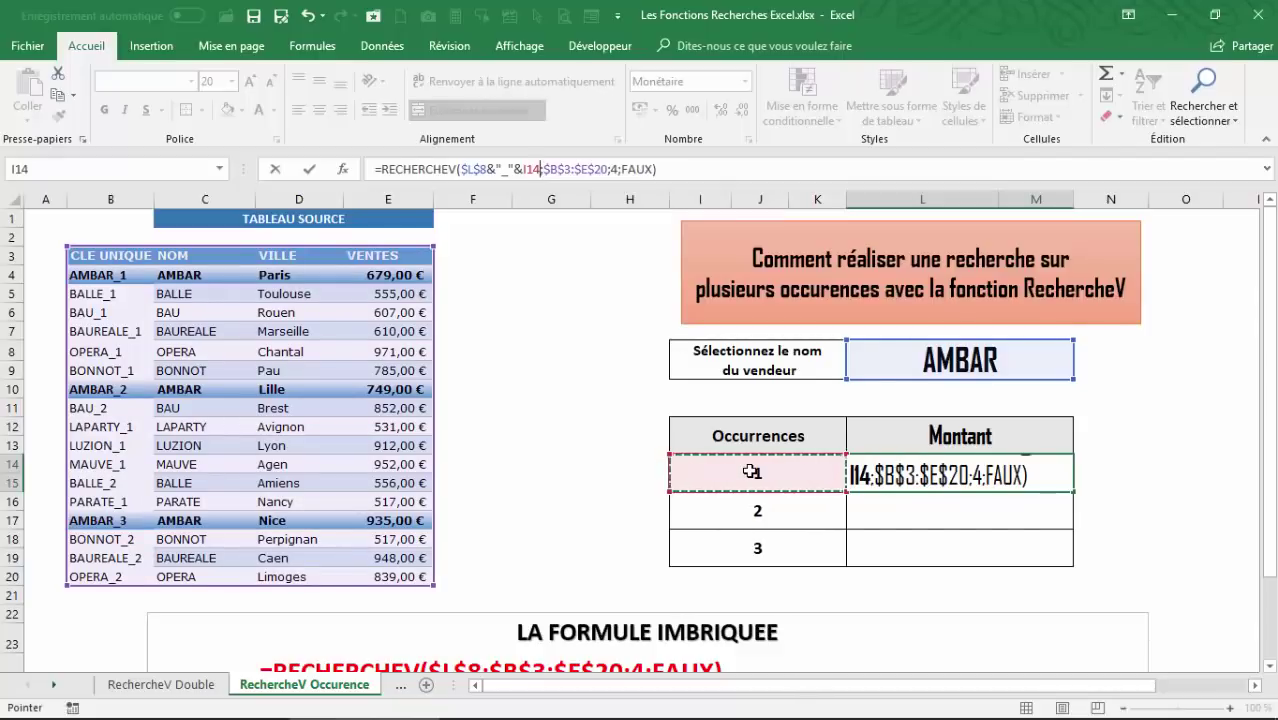
key("Return")
Fill the L14 formula down to occurrences 2 and 3 and check the amounts against the seller's sales in column E
left_click(940, 475)
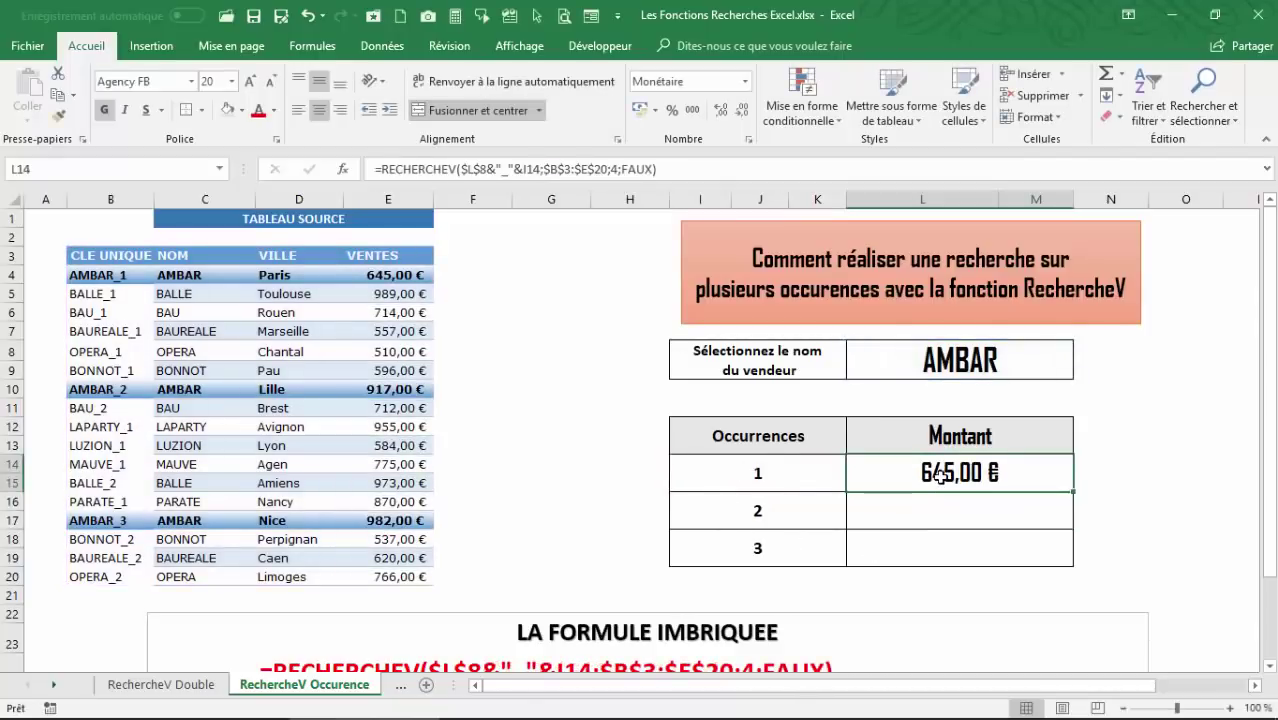
left_click_drag(1073, 491, 1077, 555)
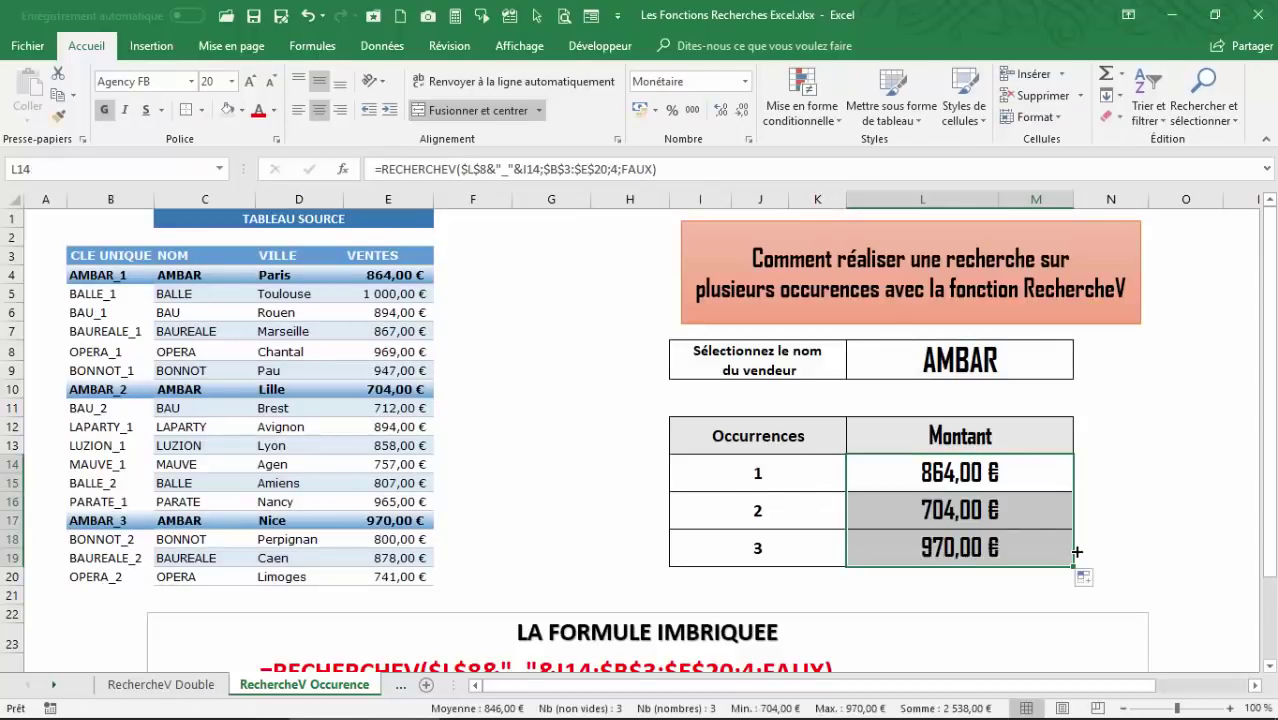
left_click(920, 510)
left_click(402, 390)
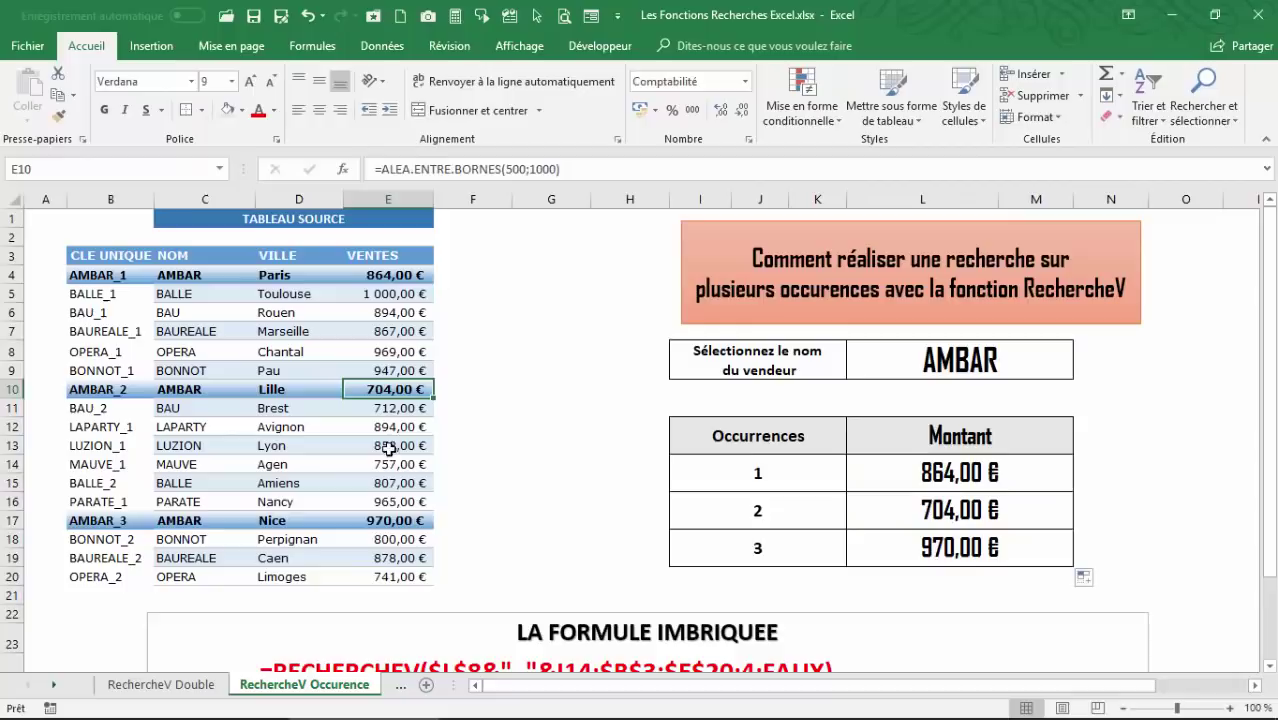
left_click(390, 519)
left_click(952, 471)
left_click(952, 500)
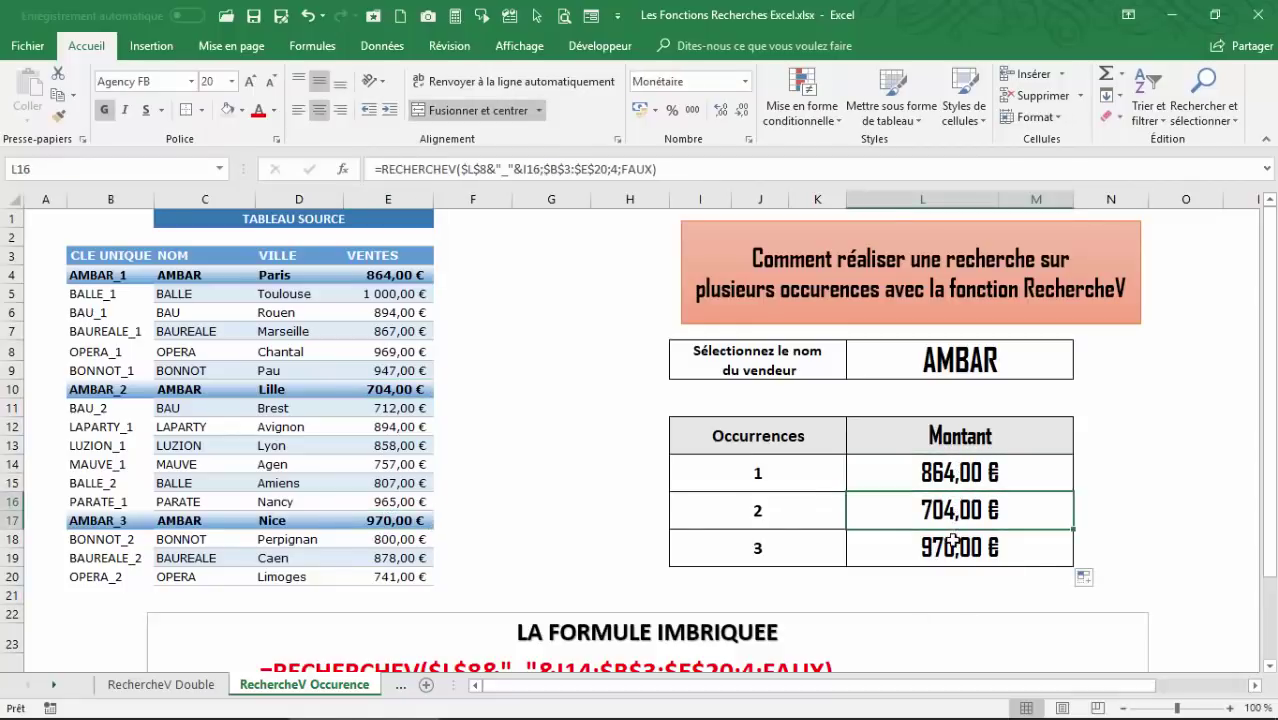
left_click(951, 540)
left_click(942, 465)
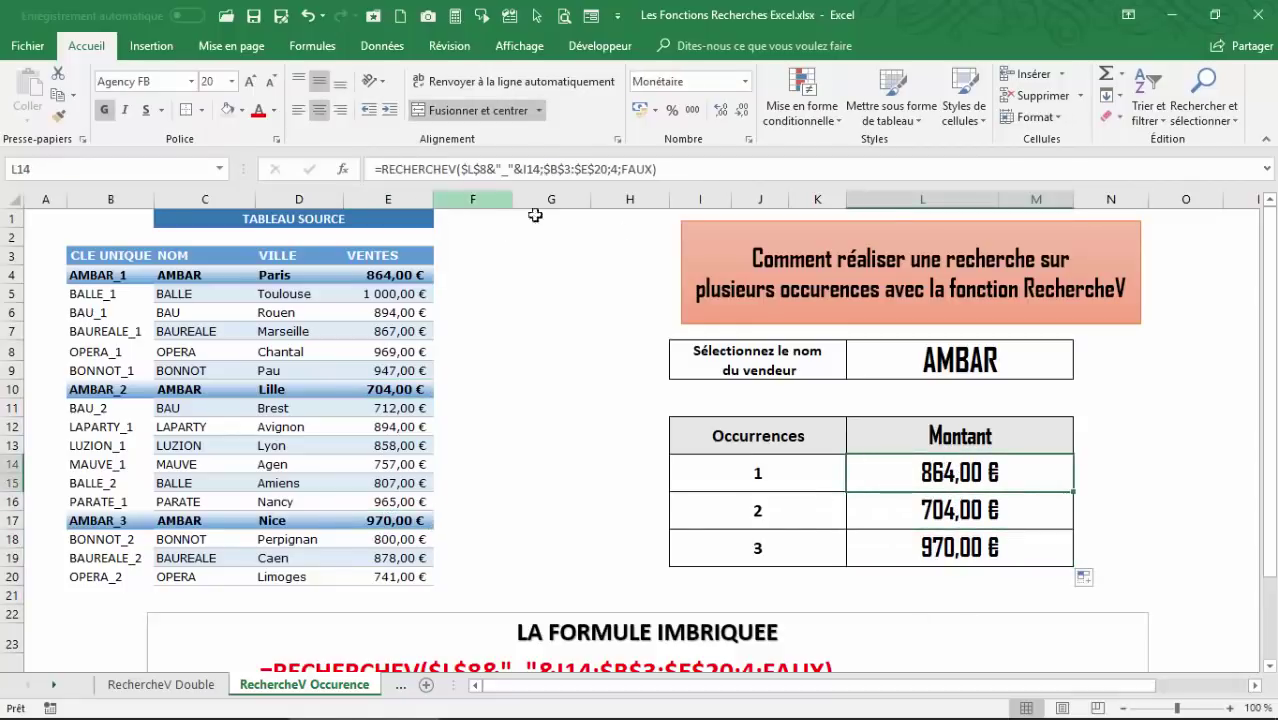
Enter the seller's name from C6 in the selection cell L8 and check the formula for occurrence 3
left_click(950, 364)
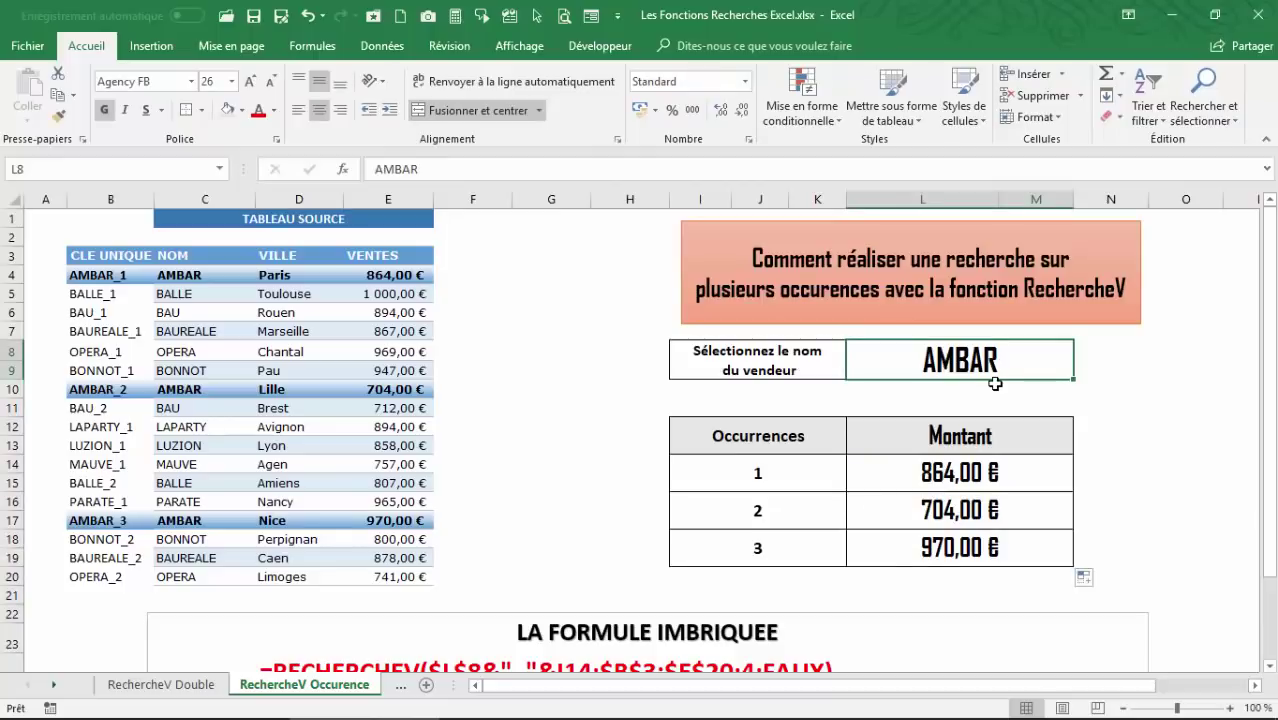
type("BAU")
key("Return")
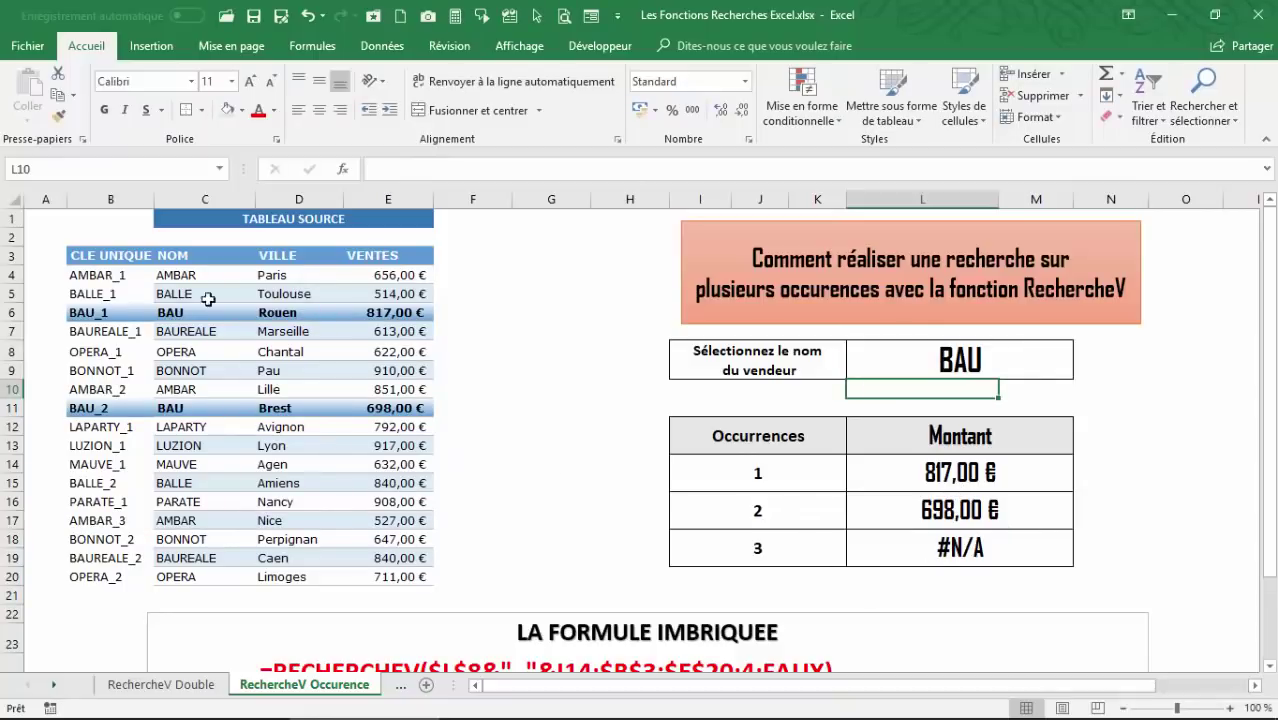
left_click(983, 550)
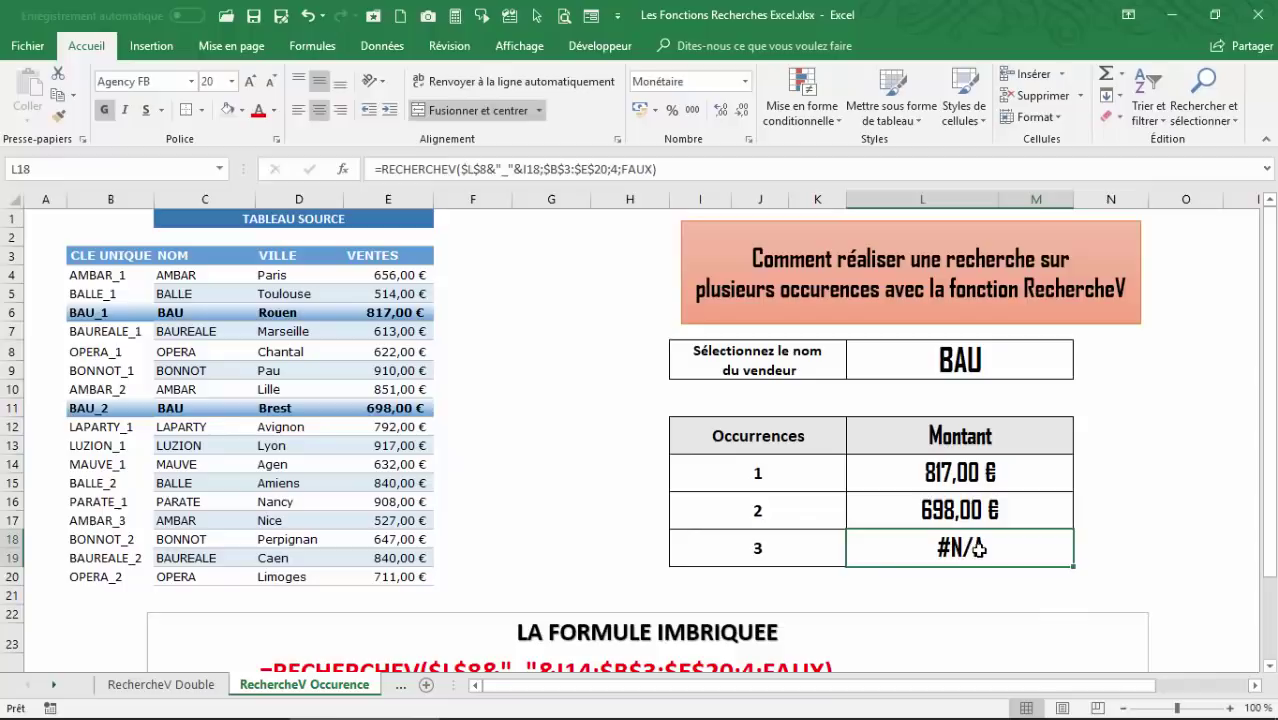
Wrap the RECHERCHEV formula in L14 in SIERREUR, with "Valeur non trouvée" as the value returned on error
left_click(945, 472)
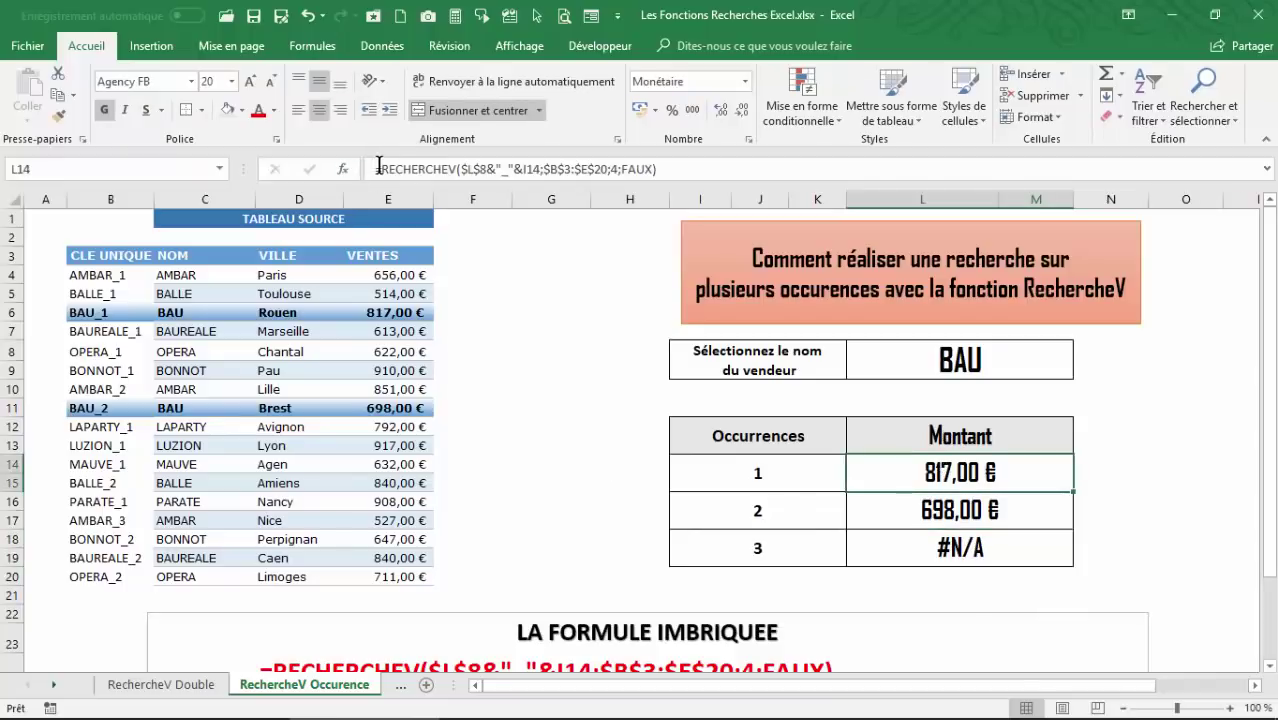
left_click(379, 168)
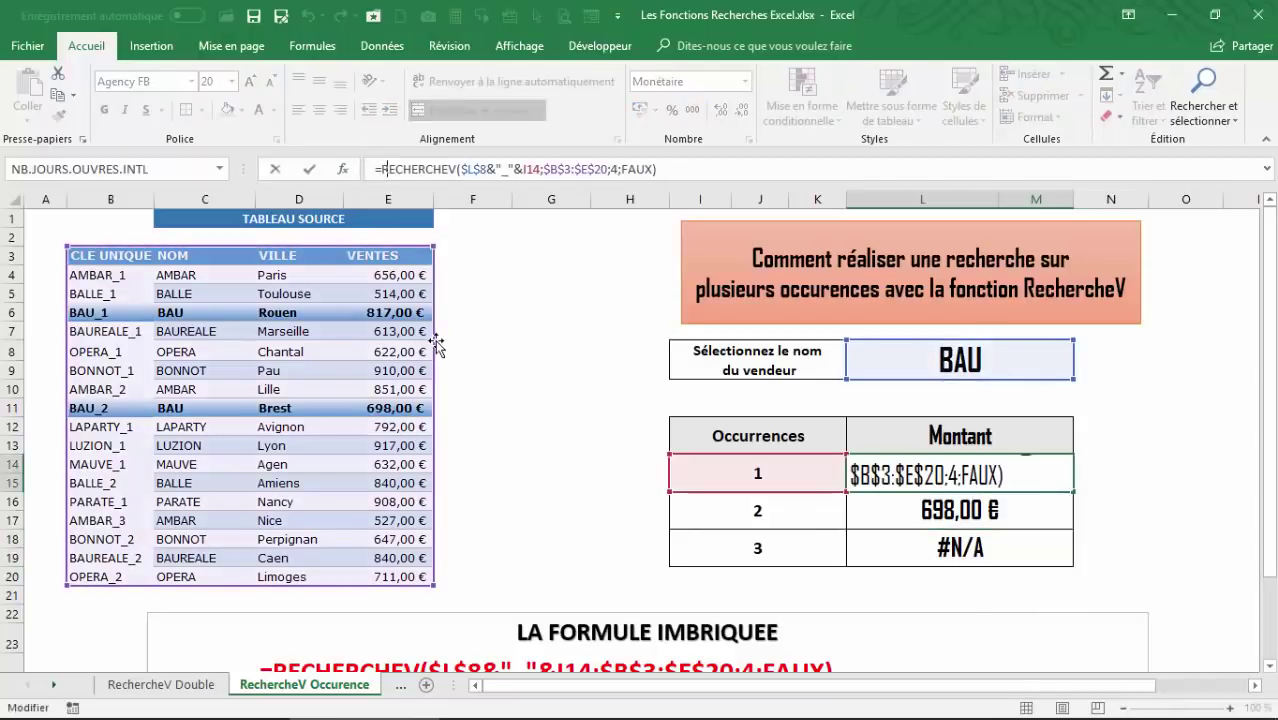
type("si")
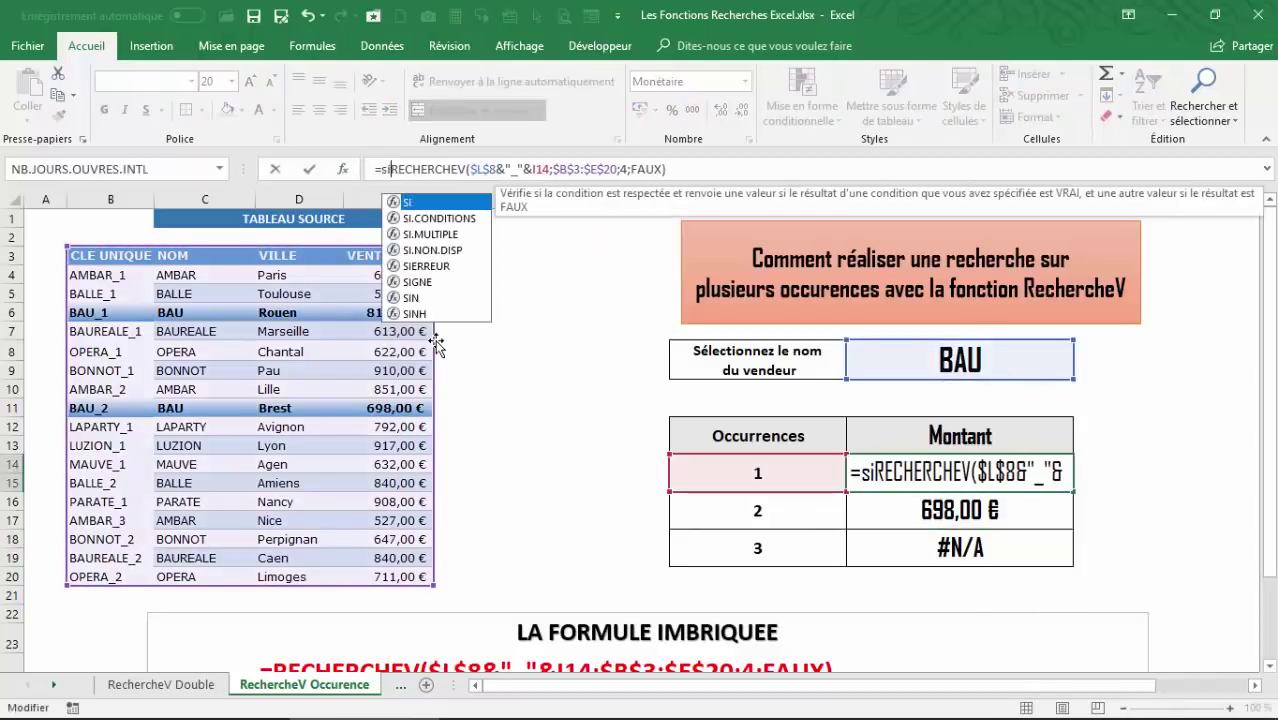
double_click(426, 266)
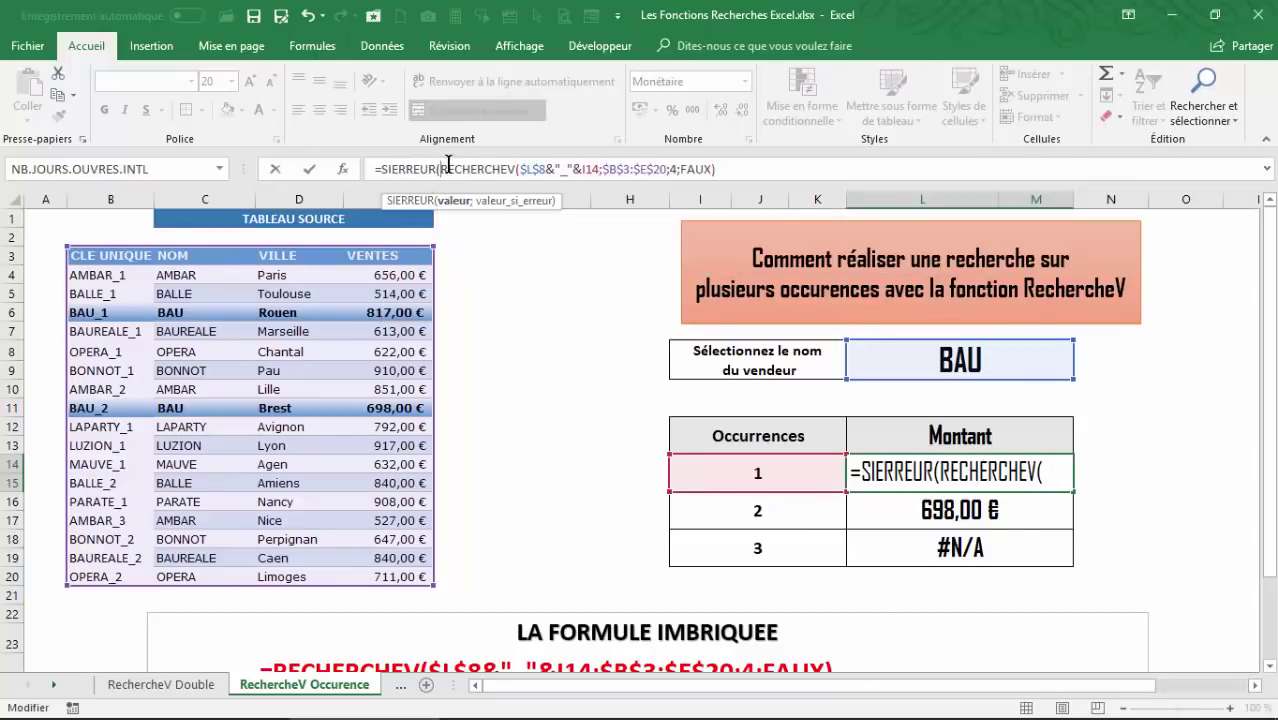
type(";\"V")
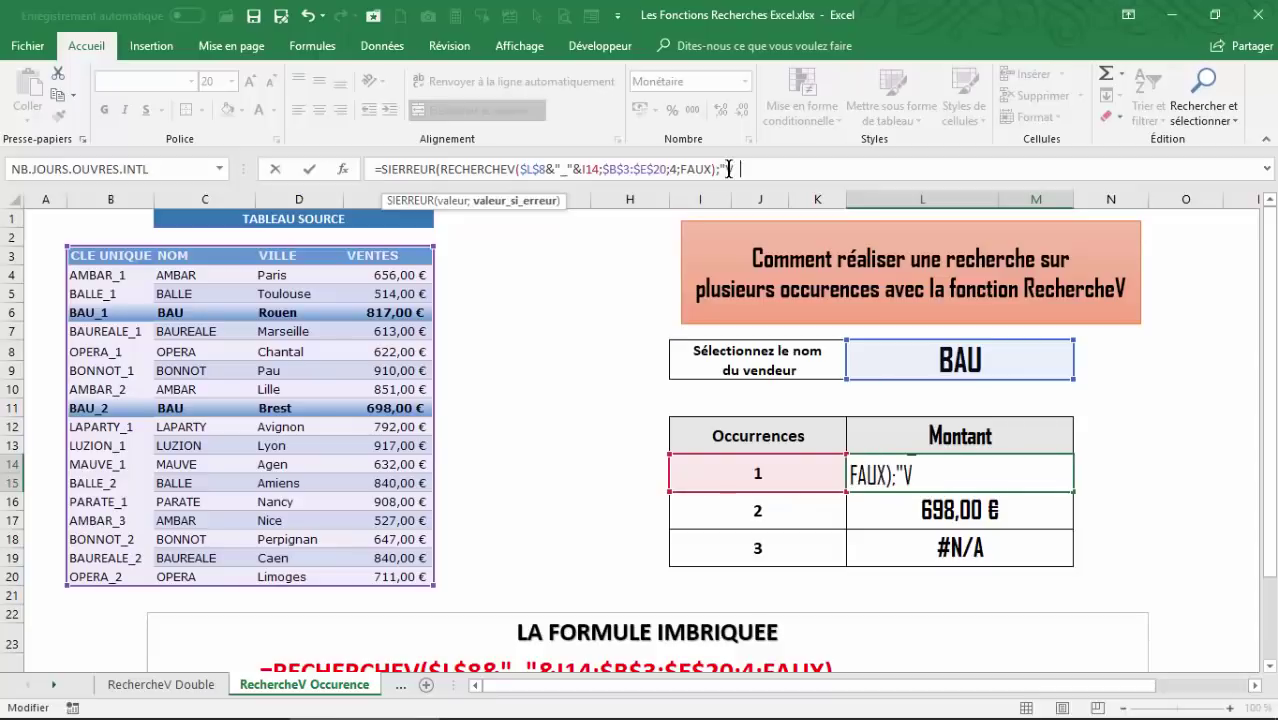
type("aleur non")
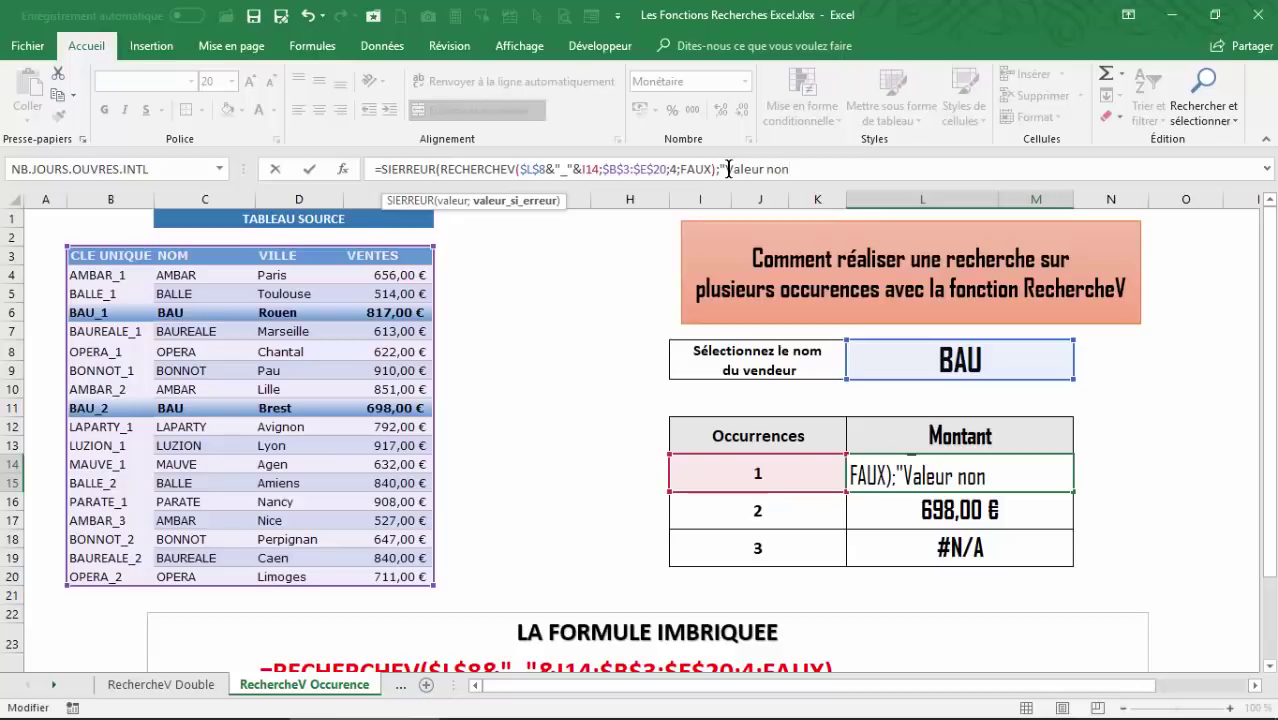
type(" trouvée")
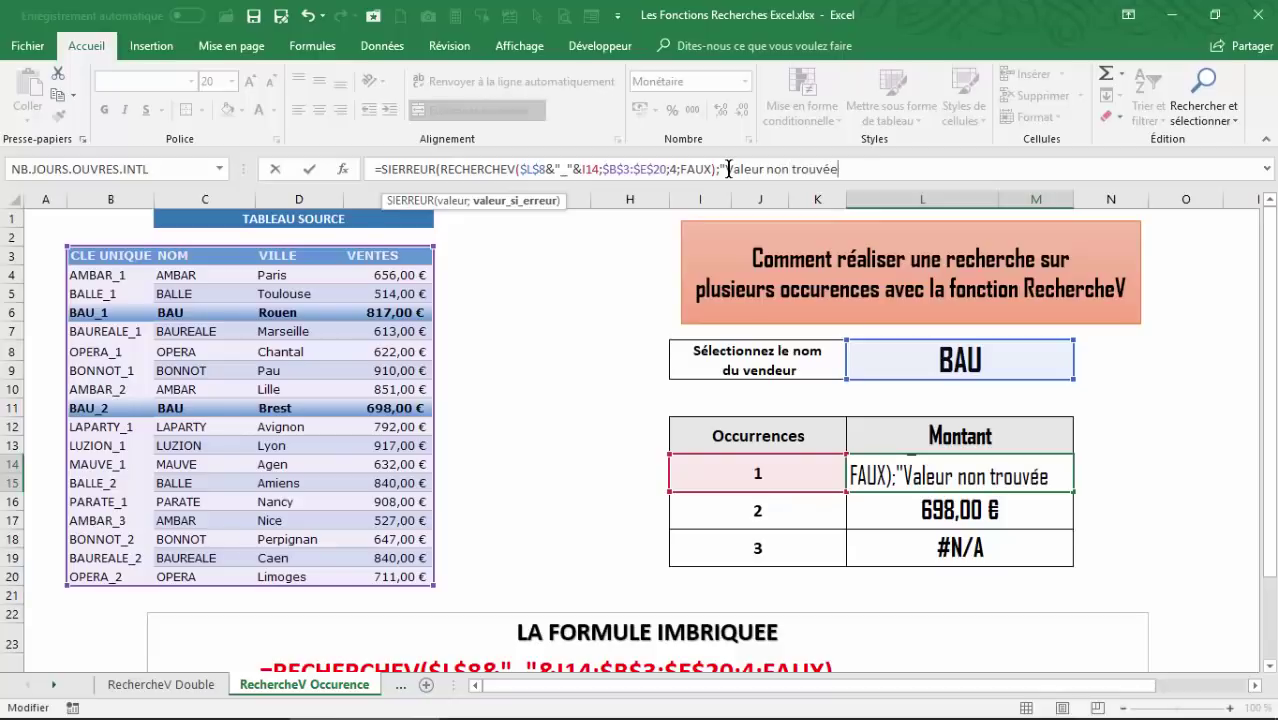
type("\")")
key("Return")
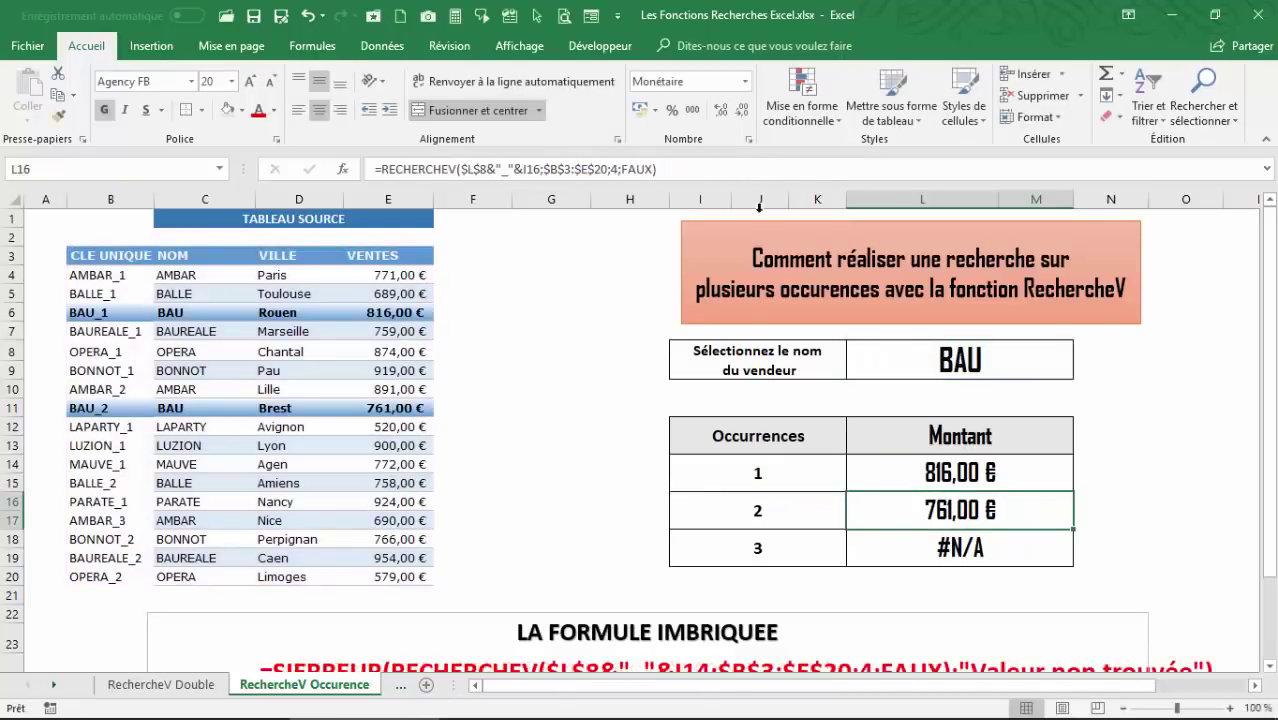
Fill the SIERREUR formula from L14 down to occurrences 2 and 3 and check the copied formula in L18
left_click(957, 461)
left_click_drag(1070, 491, 1071, 556)
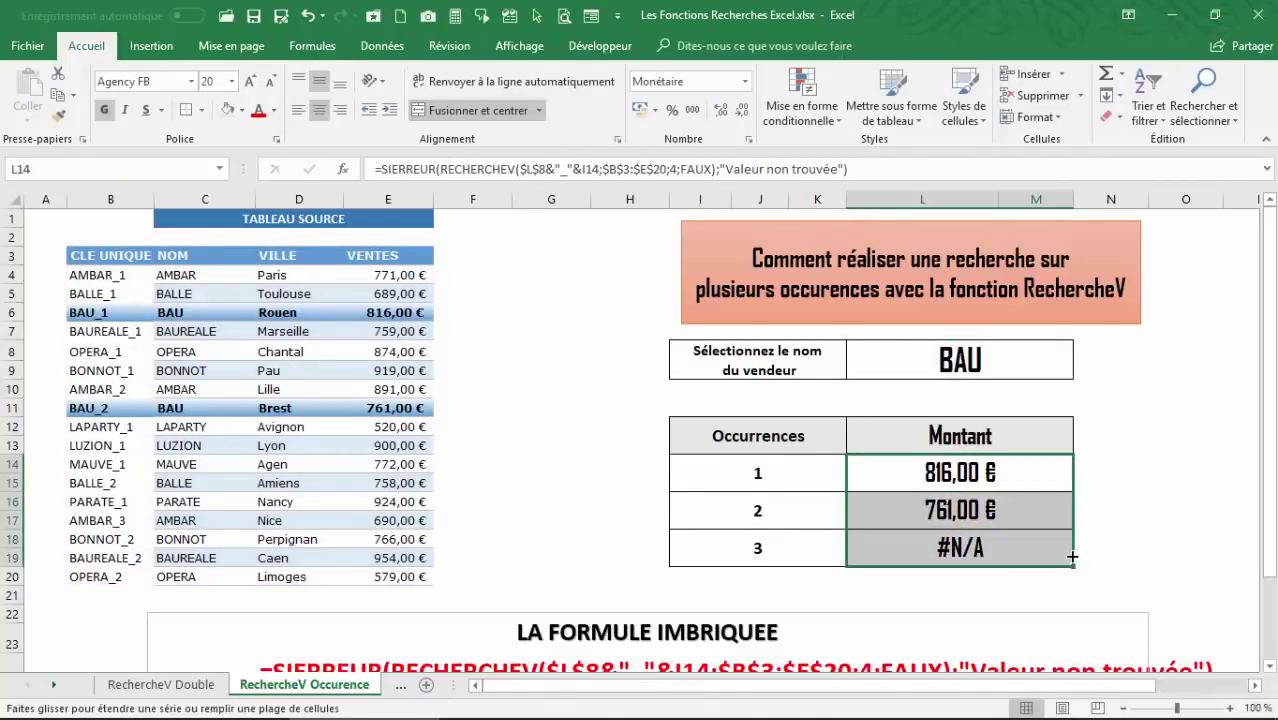
left_click(957, 535)
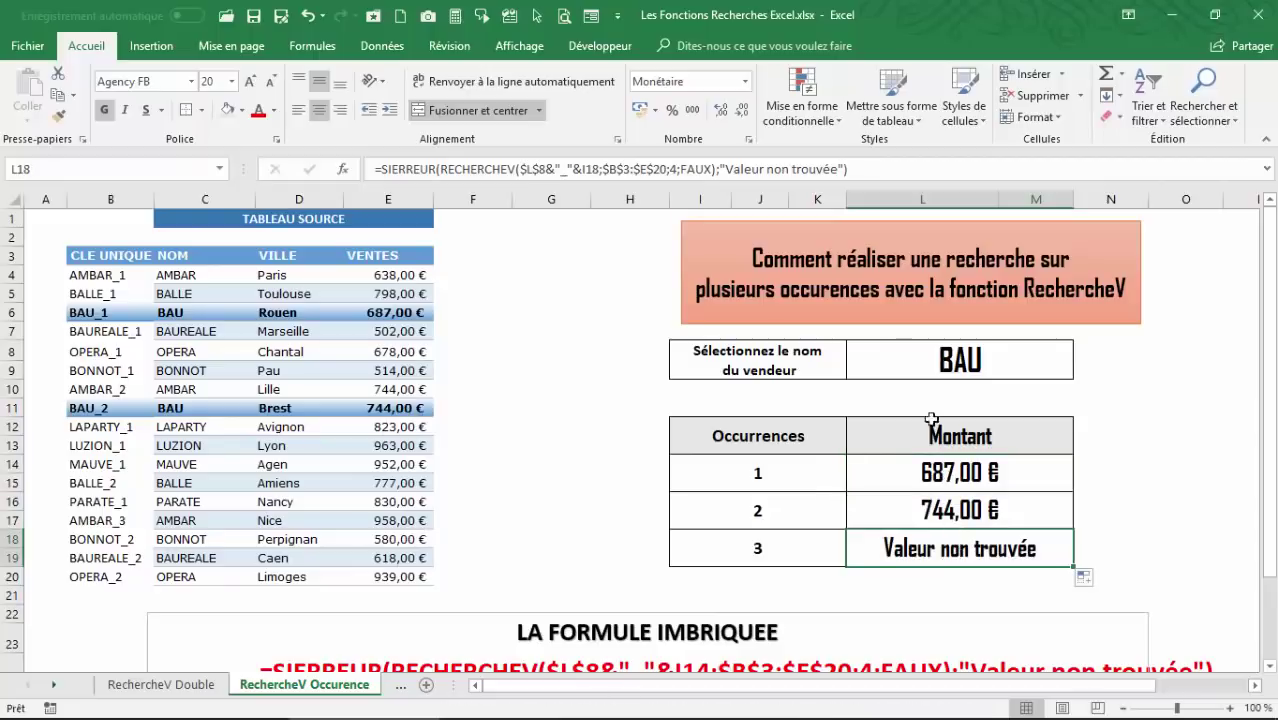
left_click(935, 478)
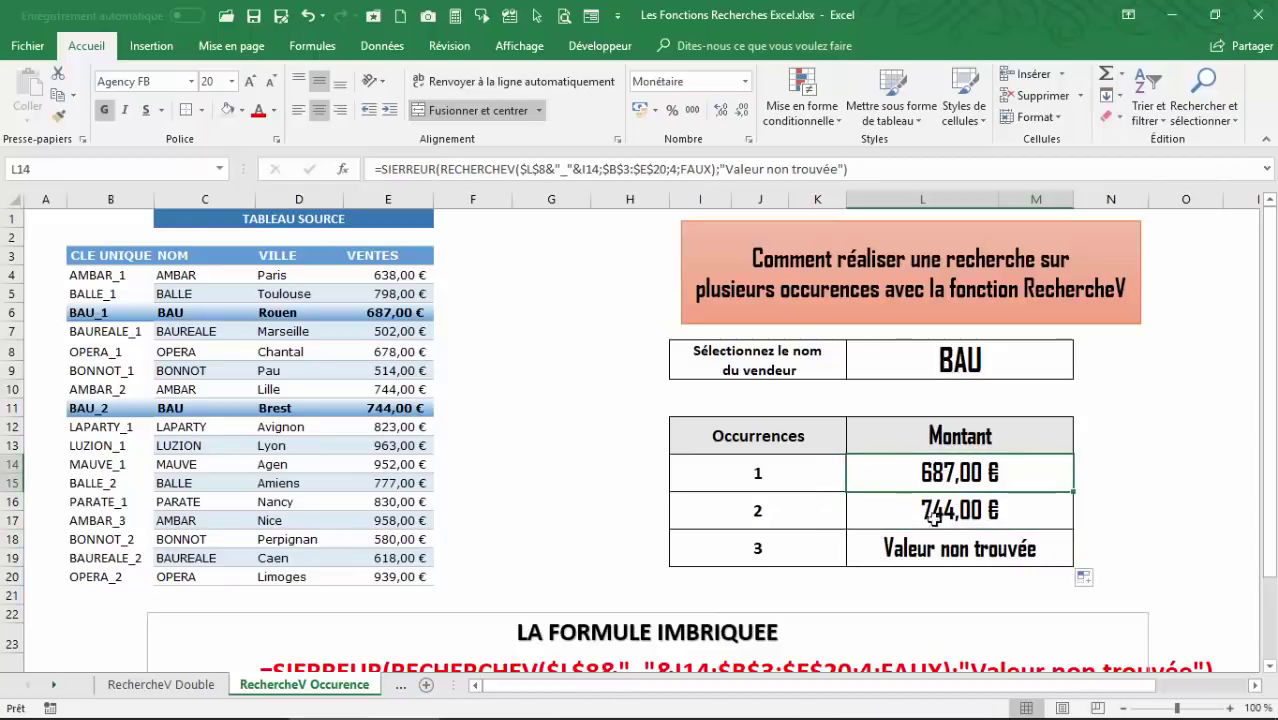
Test the lookup by entering the seller's name from C14 in the selection cell L8
left_click(946, 358)
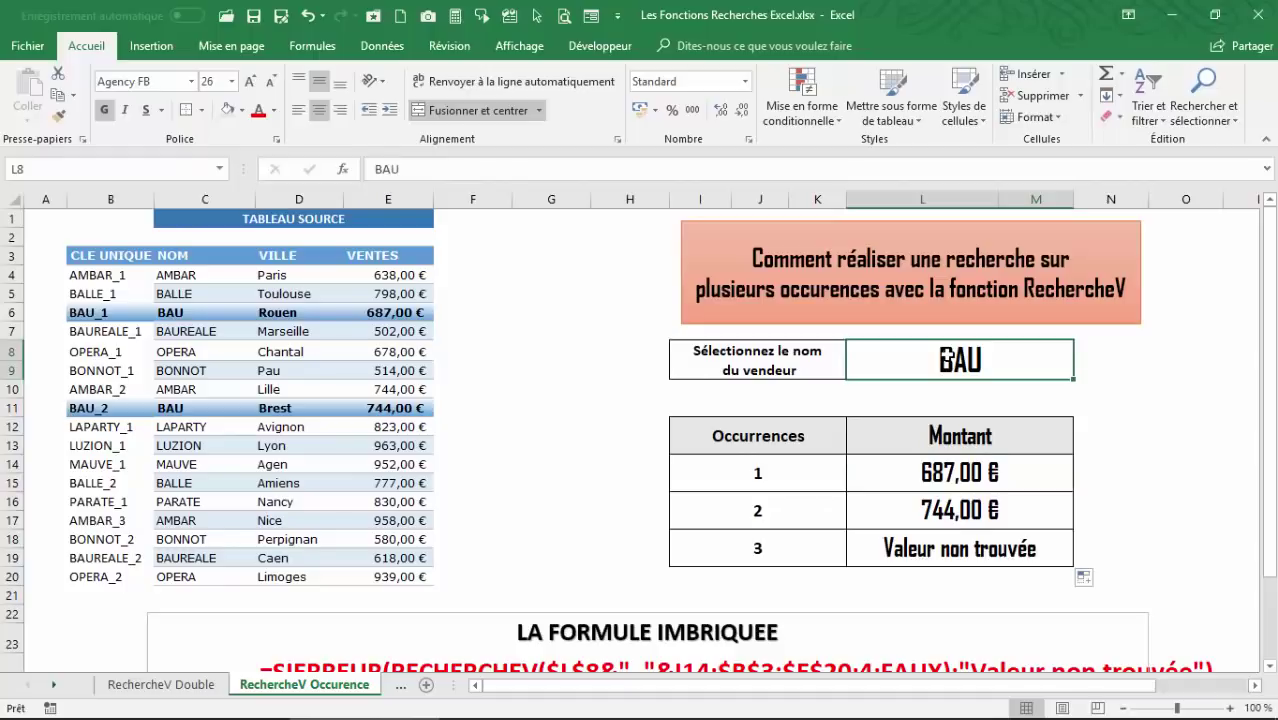
type("MAUVe")
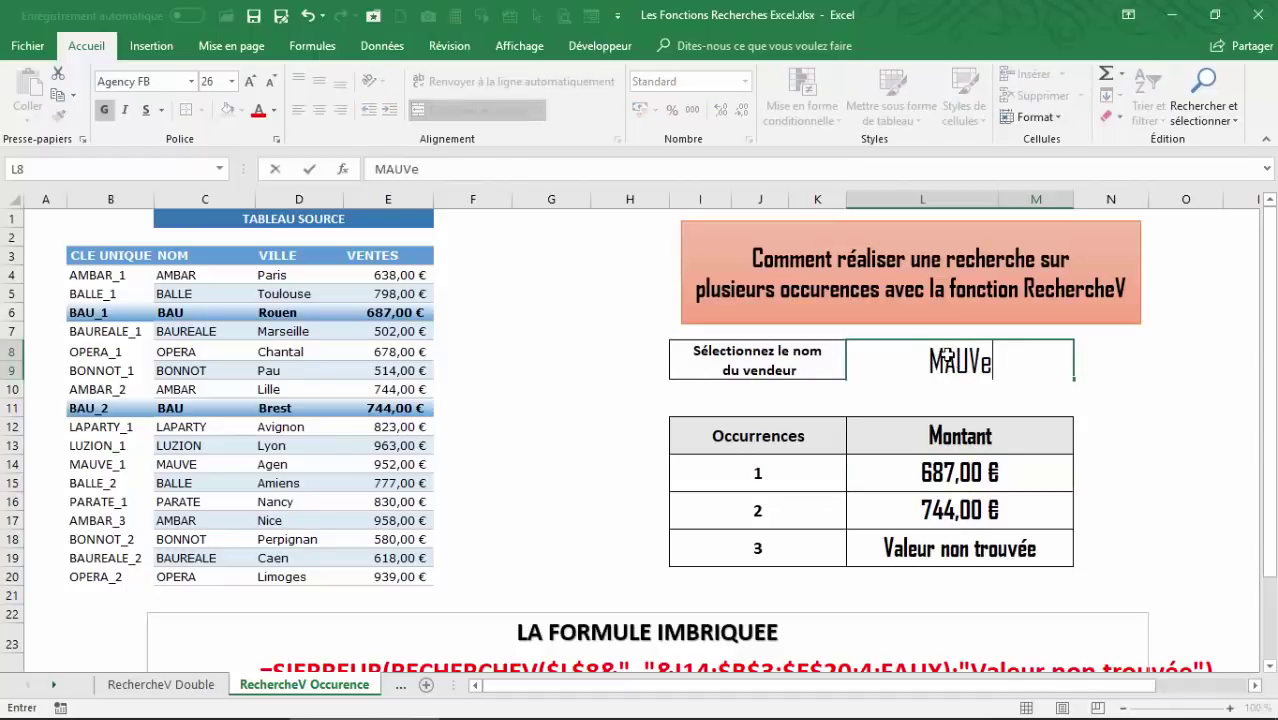
key("Return")
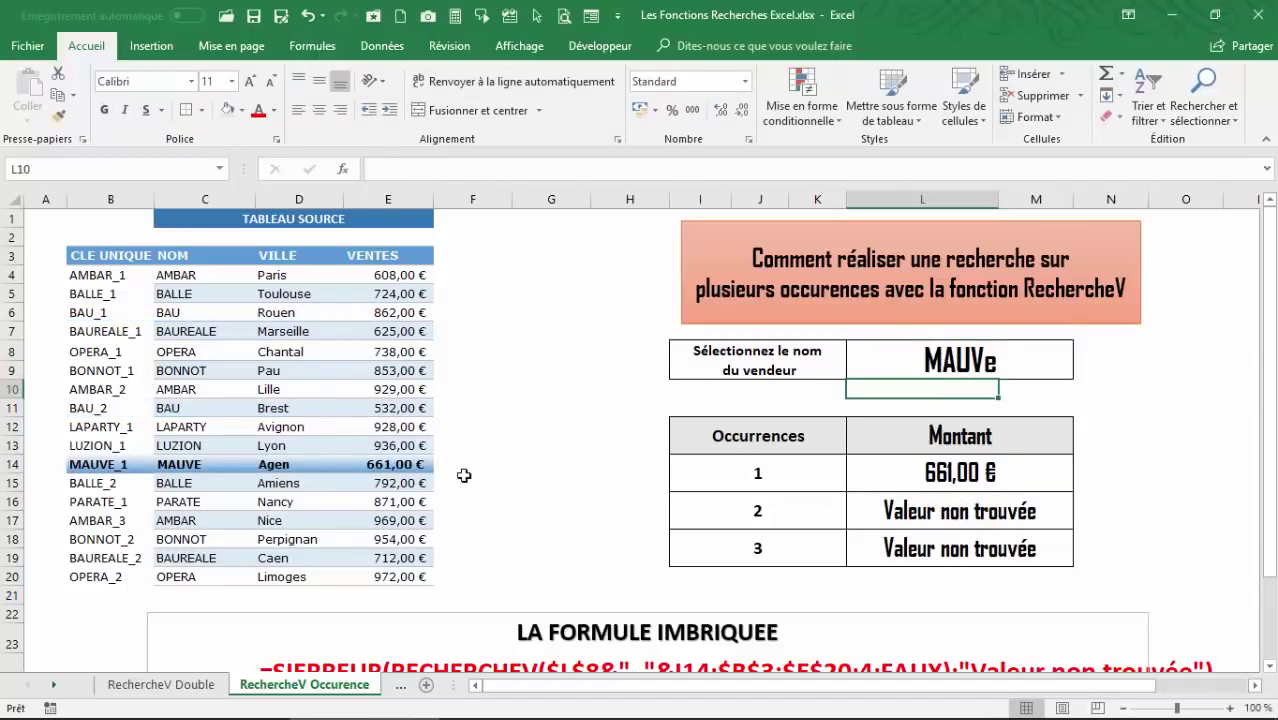
left_click(935, 358)
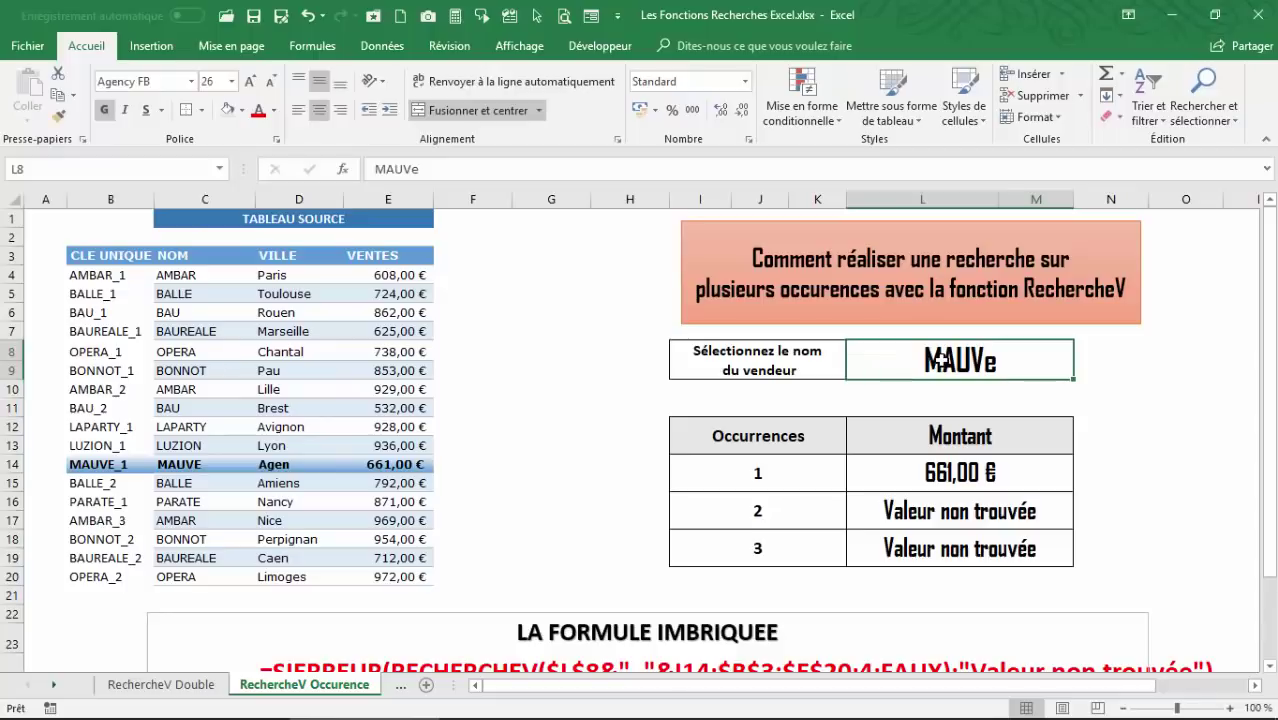
type("para")
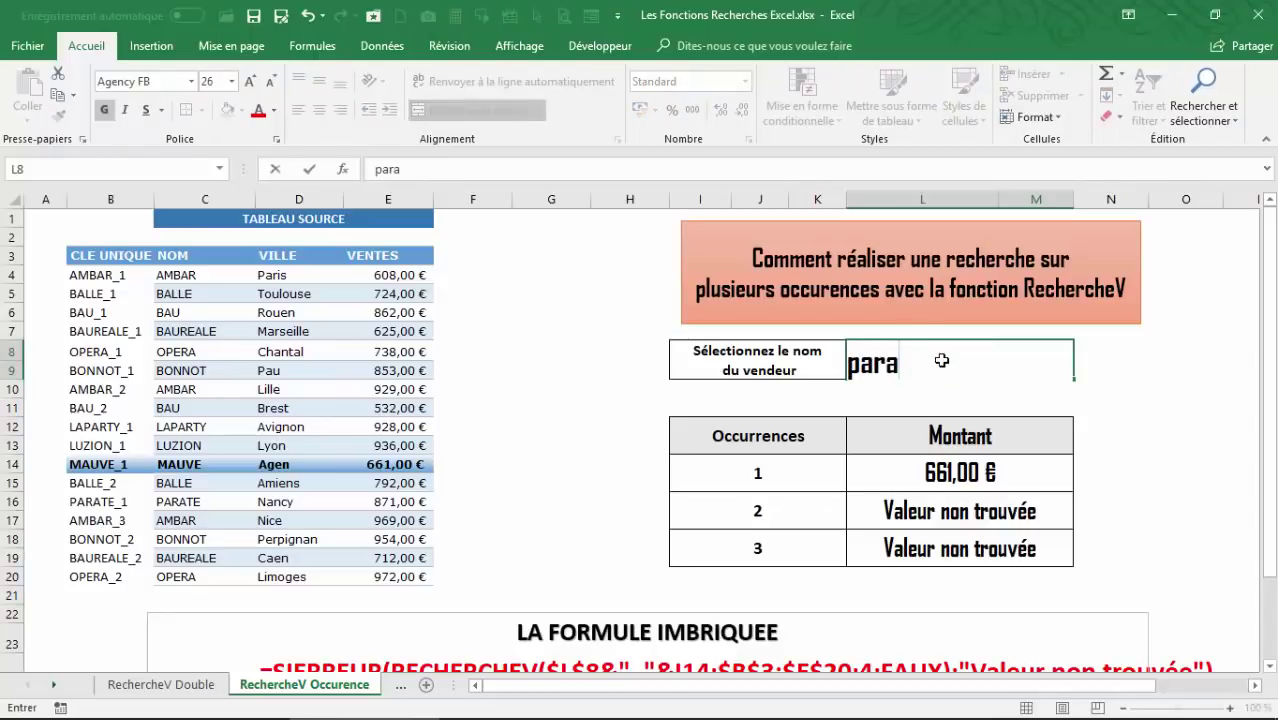
type("e")
key("Return")
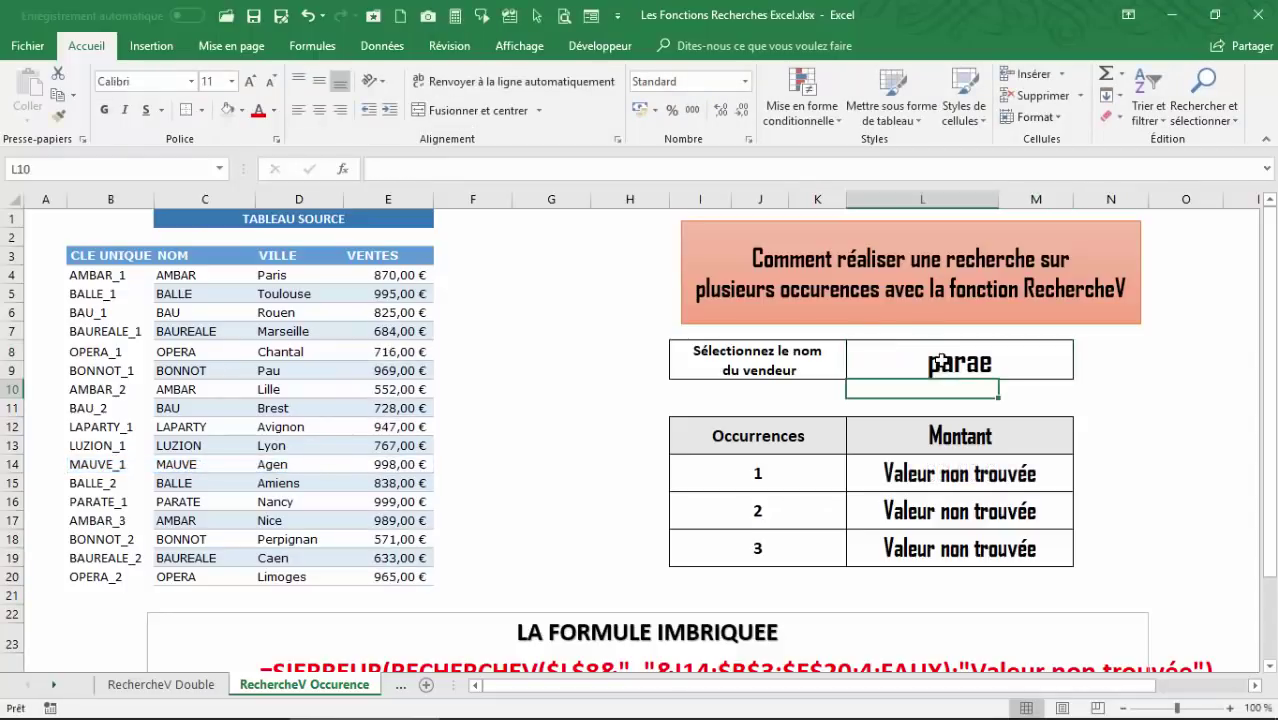
Test the lookup with the seller's name from C16 in L8 and check the formula for occurrence 1
left_click(940, 362)
type("parate")
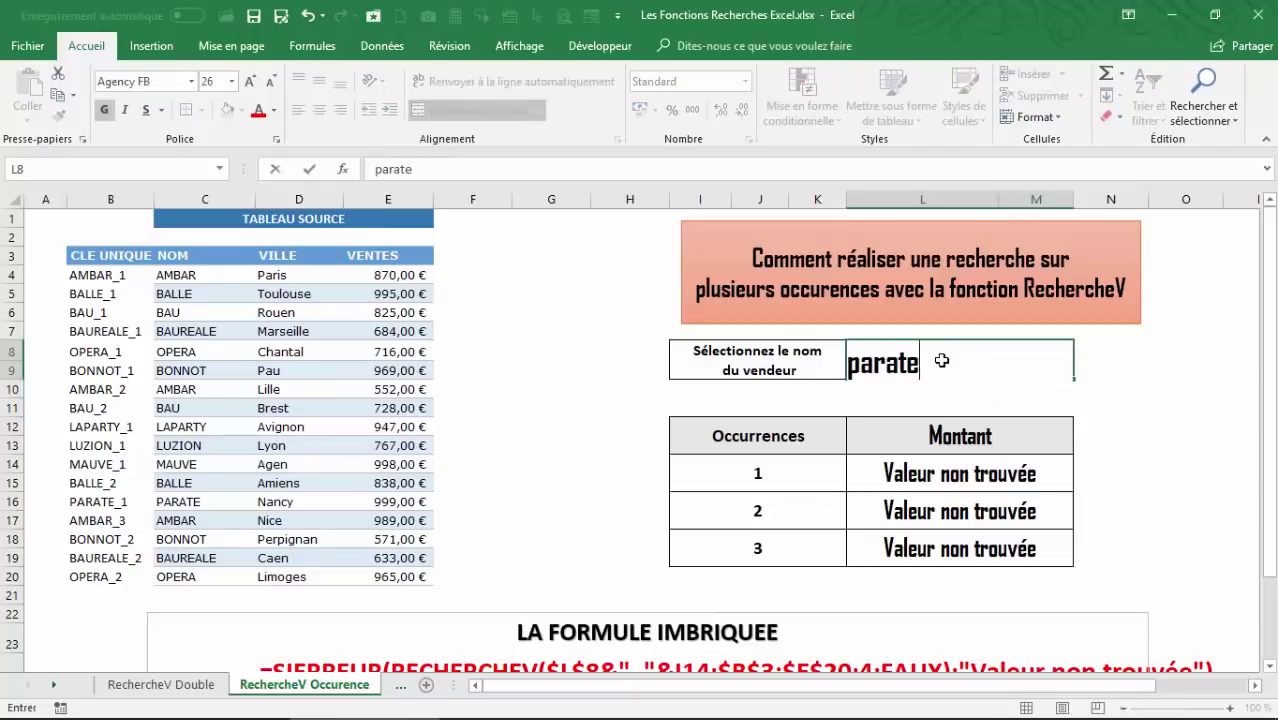
key("Return")
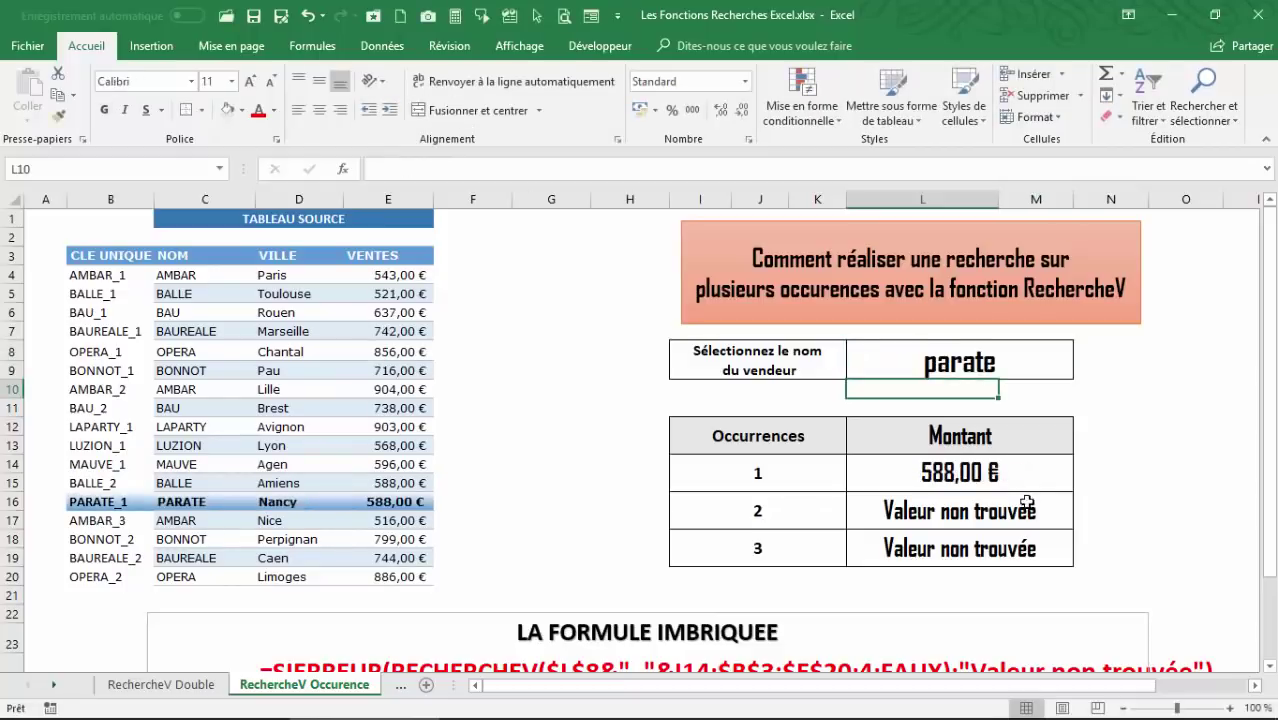
left_click(958, 478)
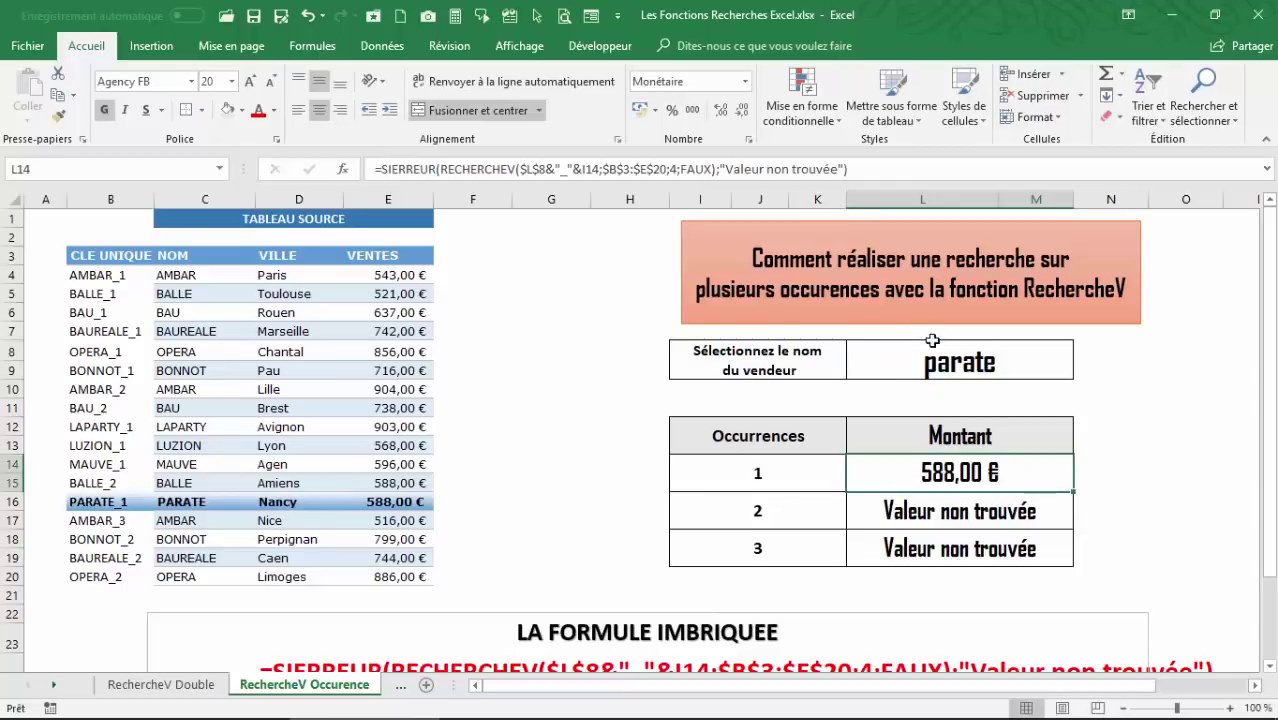
Test the lookup with the seller's name from C20 in L8 and check the amounts for occurrences 3 and 1
left_click(914, 363)
type("OPERA")
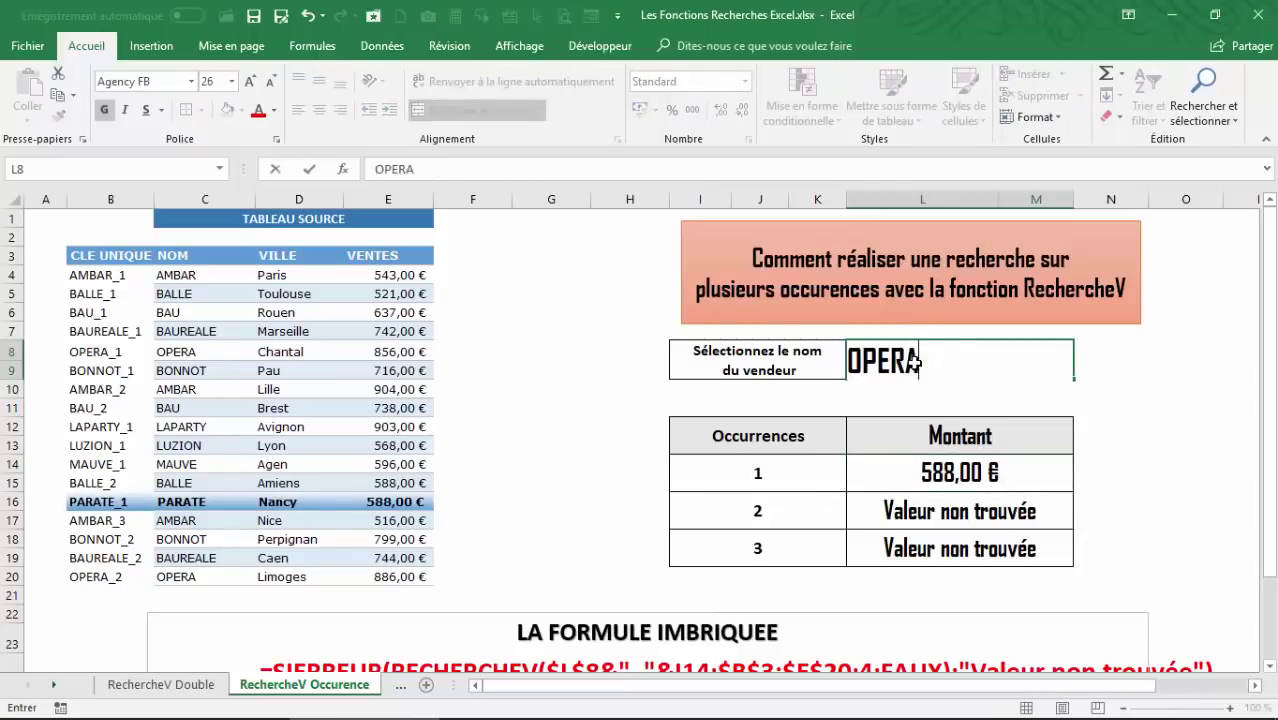
key("Return")
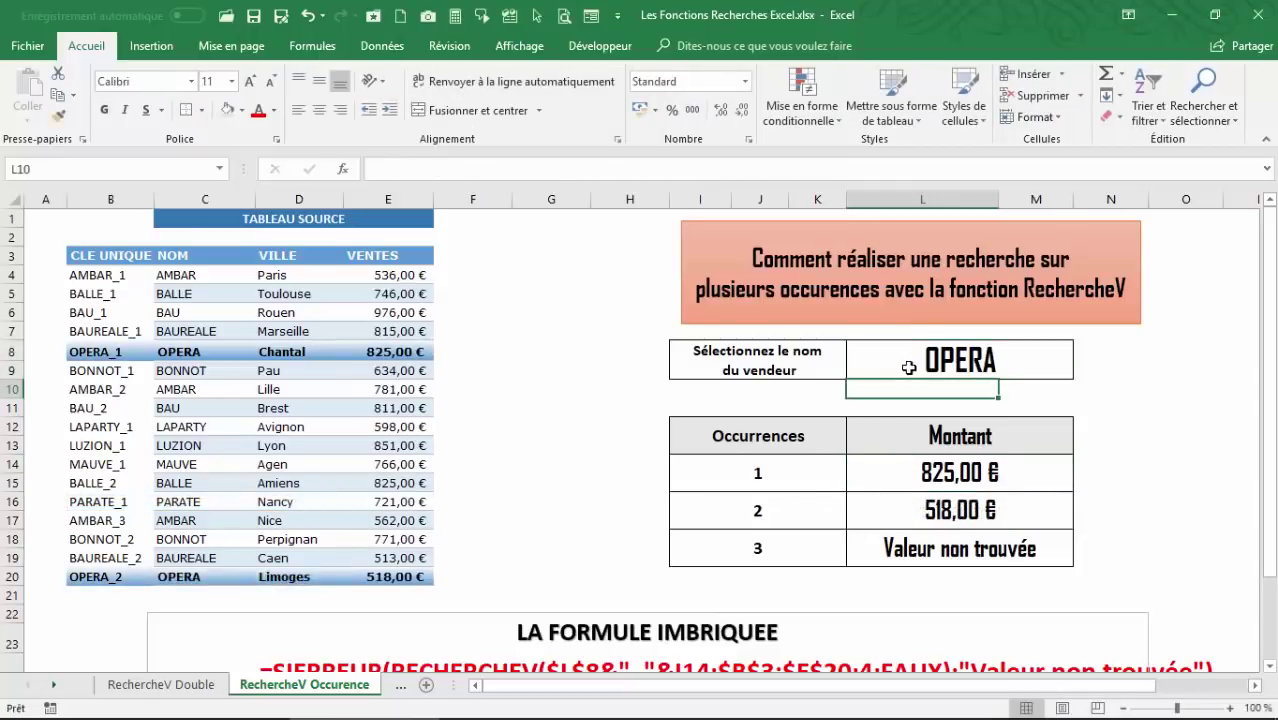
left_click(943, 548)
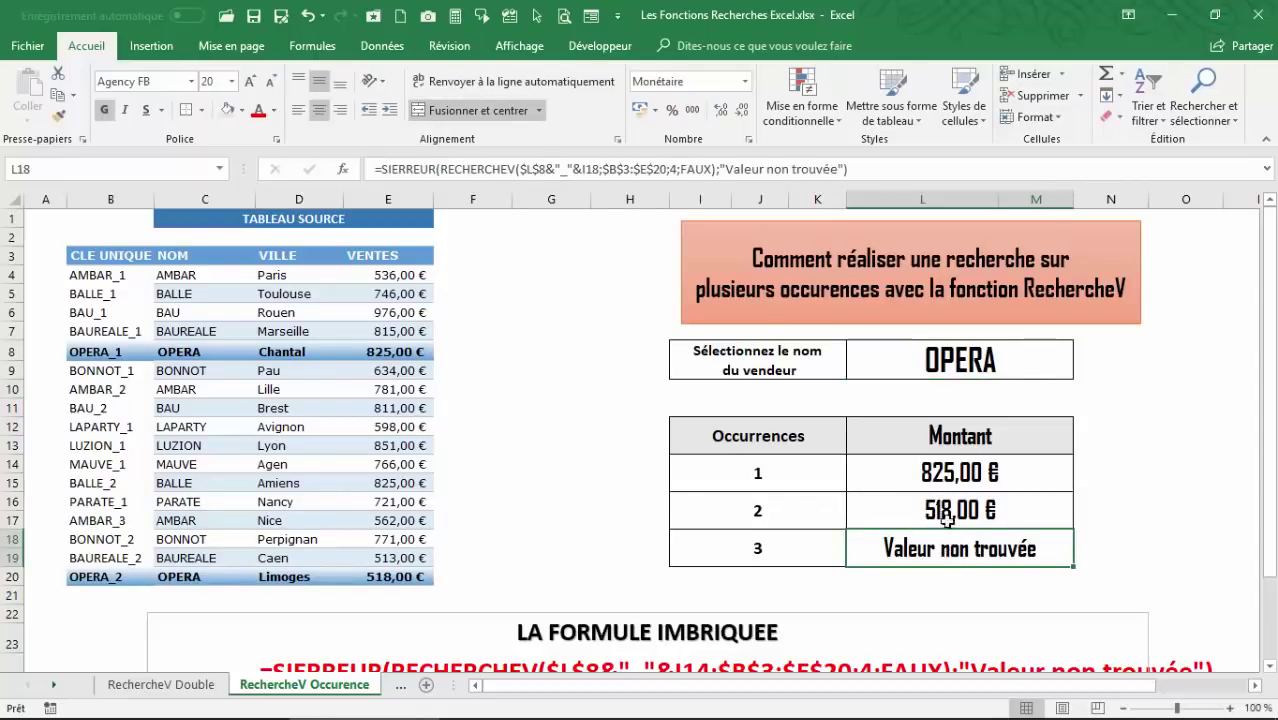
left_click(947, 472)
left_click(944, 376)
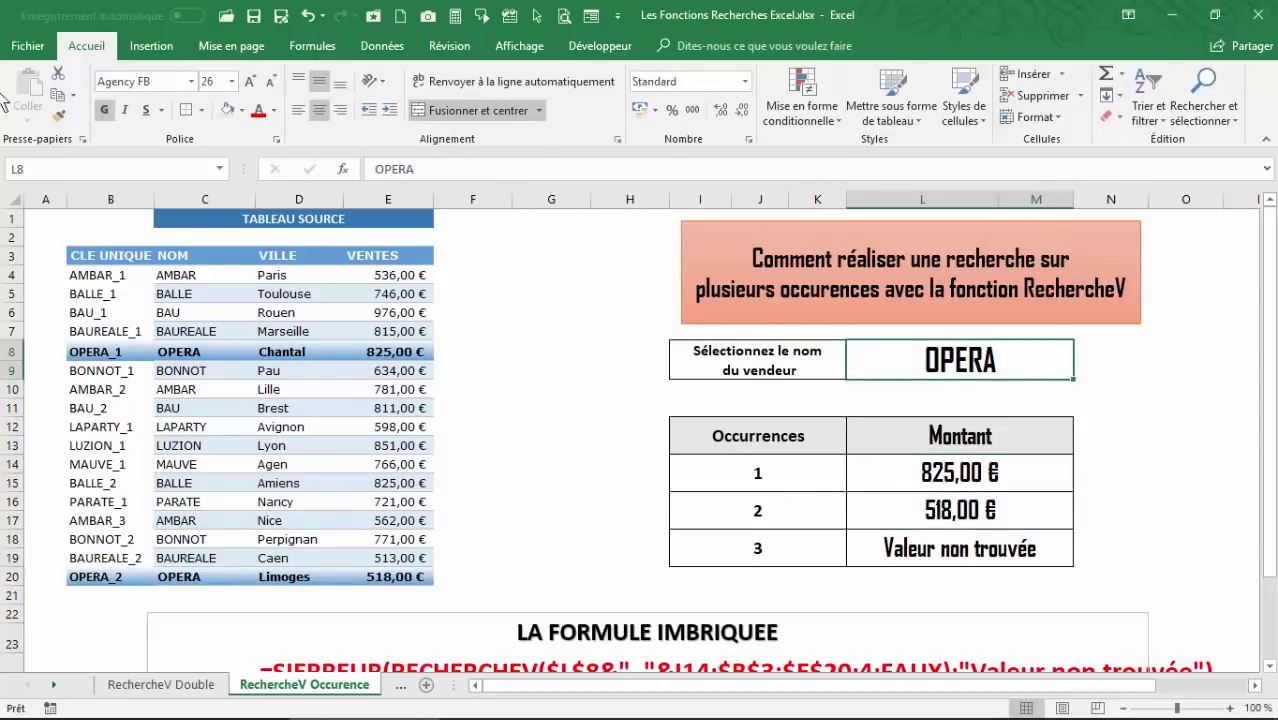
Hide column B, which holds the unique keys
left_click(104, 203)
right_click(104, 203)
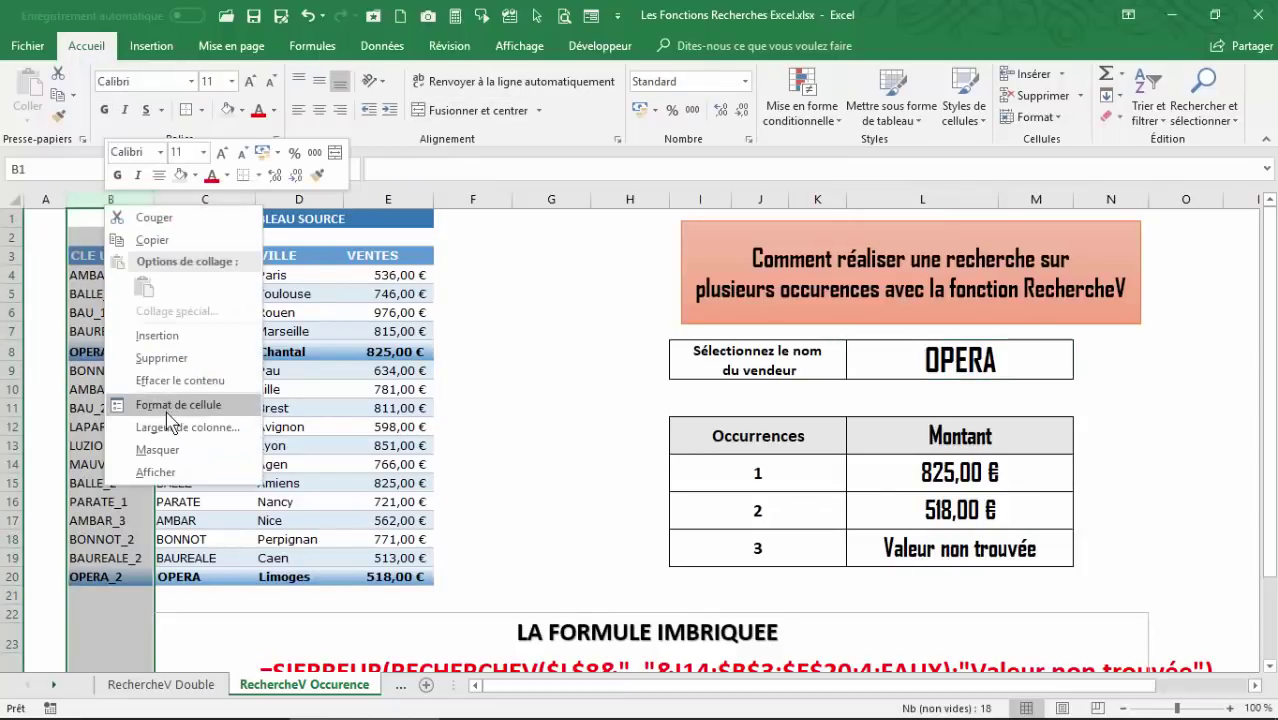
left_click(158, 448)
left_click(146, 390)
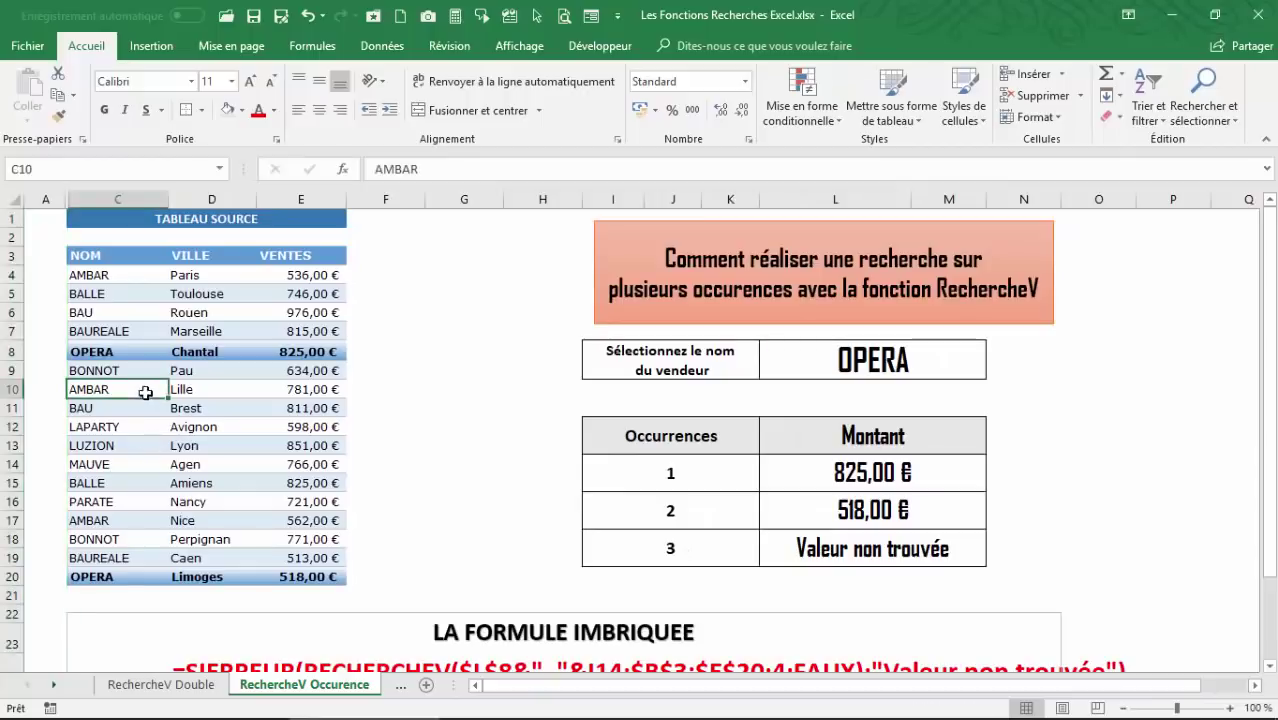
Enter the seller's name from C6 in L8 and check the amount cells for all three occurrences
left_click(852, 376)
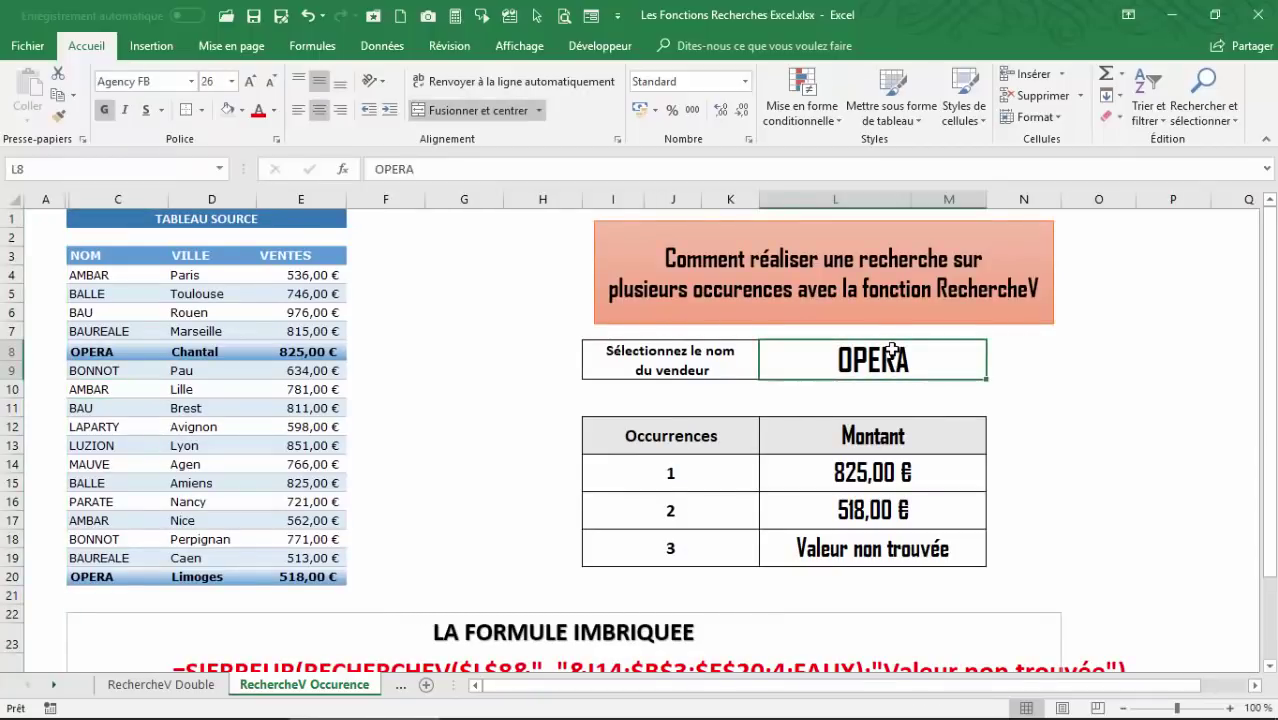
type("BAU")
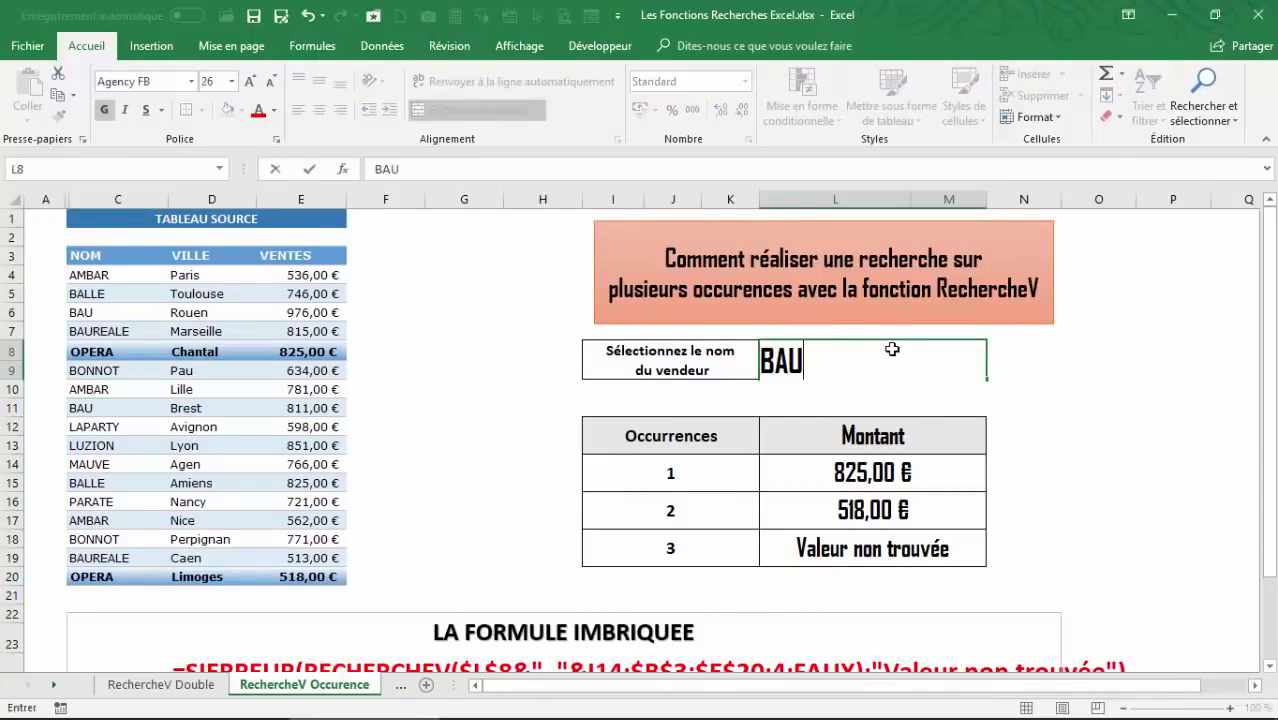
key("Return")
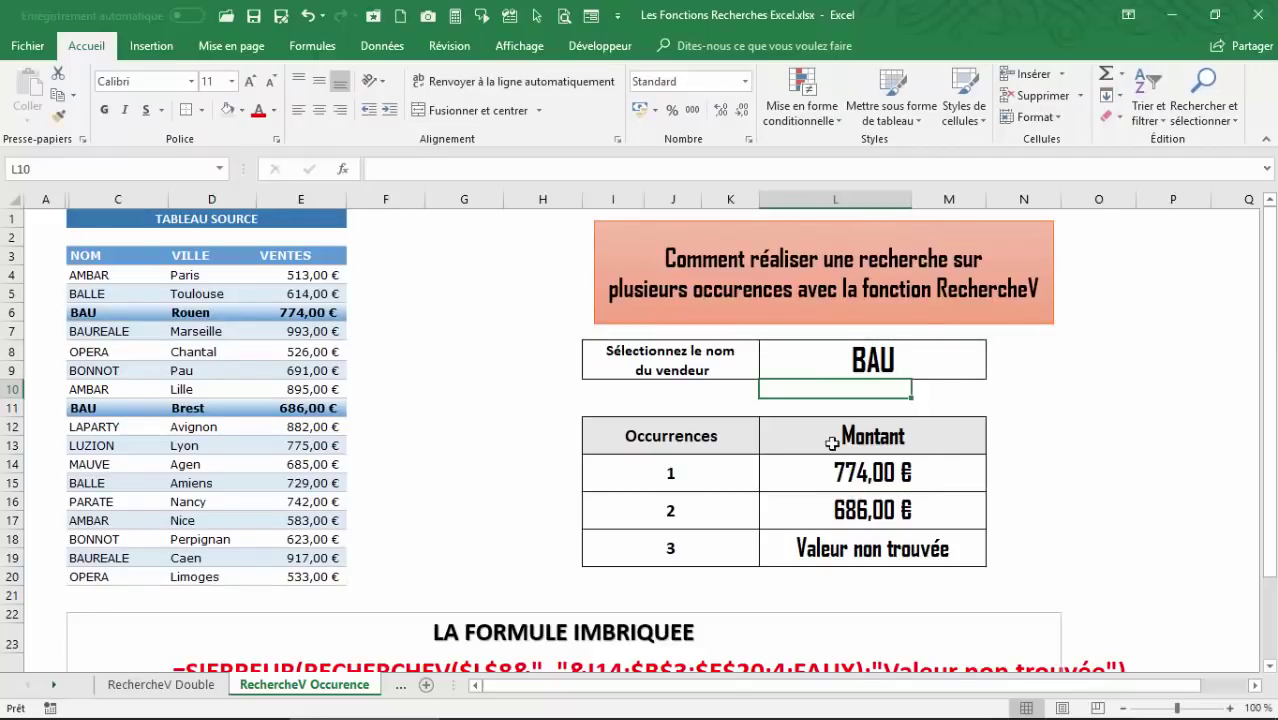
left_click(862, 505)
left_click(847, 546)
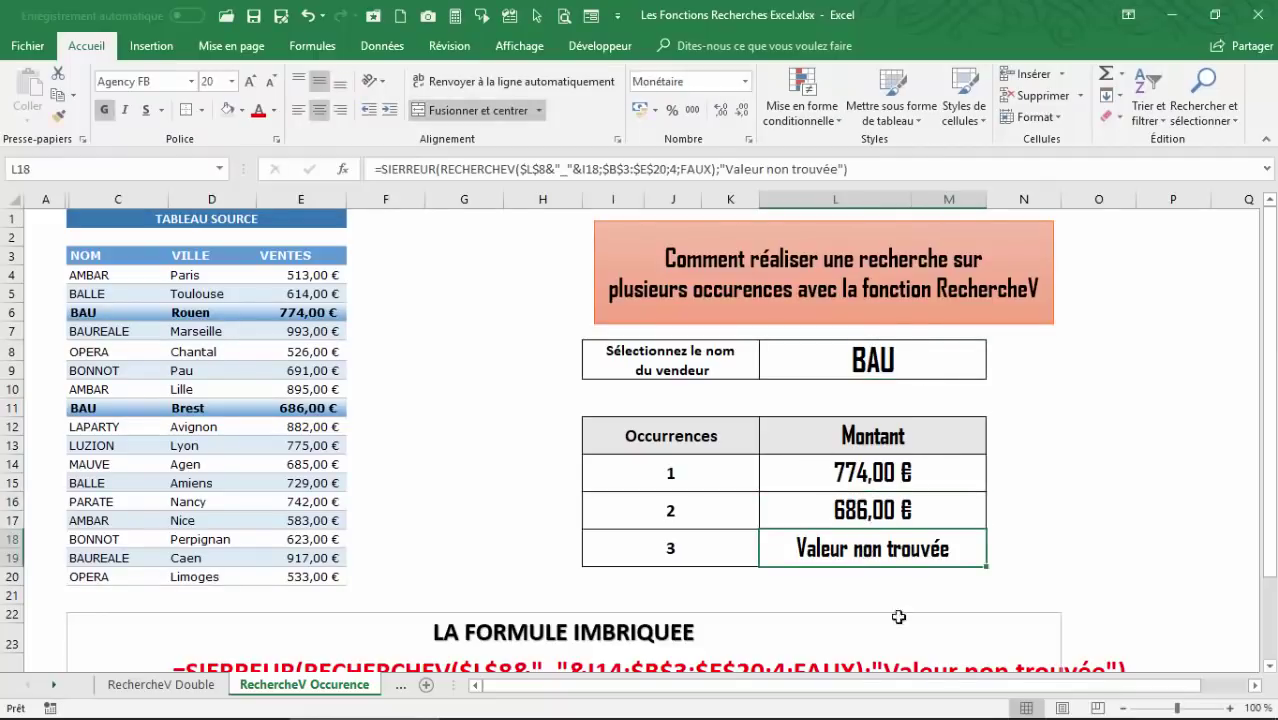
mouse_move(890, 718)
left_click(866, 505)
left_click(862, 470)
Move the "LA FORMULE IMBRIQUEE" text box to the right so that it frames the whole formula below the tables
scroll(411, 476, "down", 2)
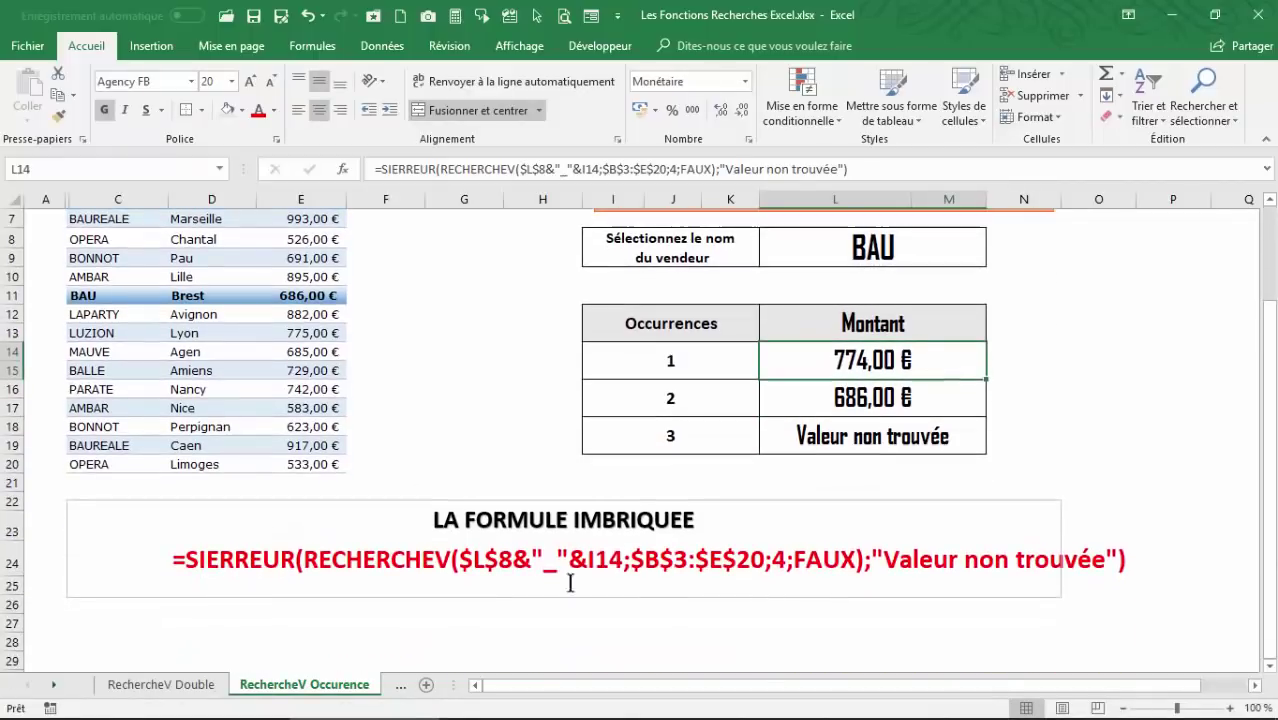
left_click(521, 502)
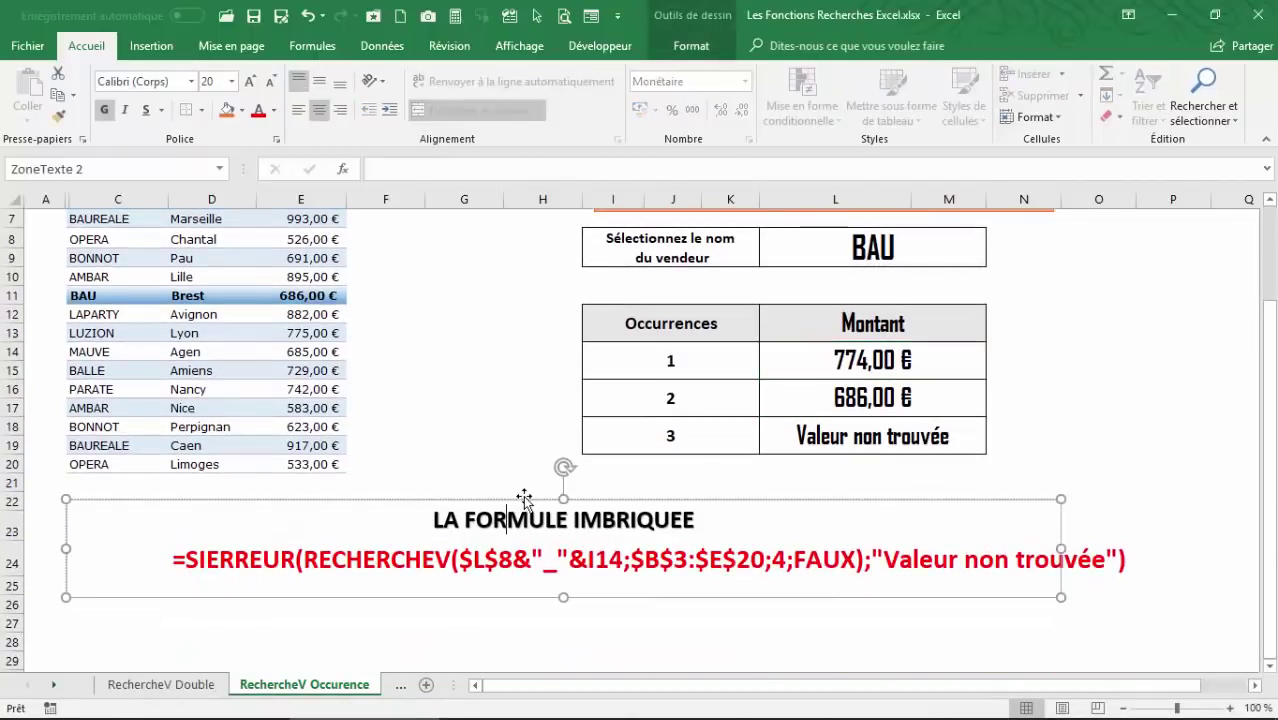
left_click_drag(523, 495, 603, 498)
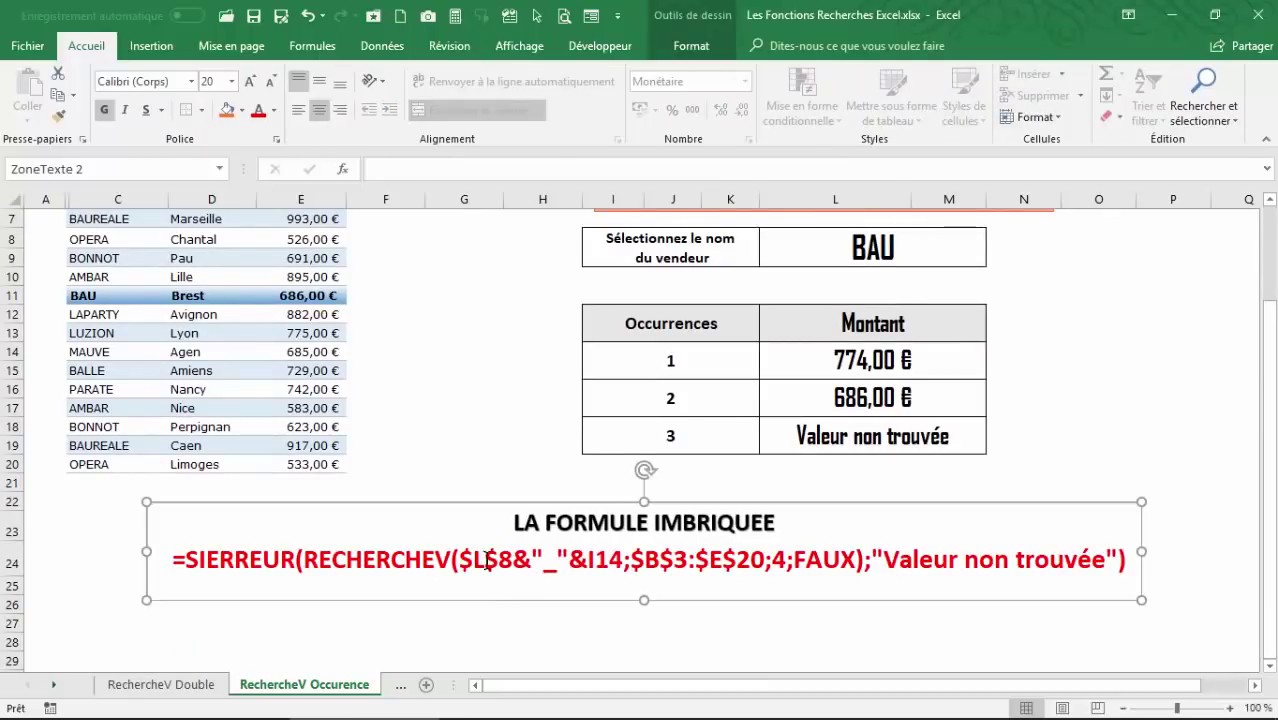
scroll(688, 533, "up", 2)
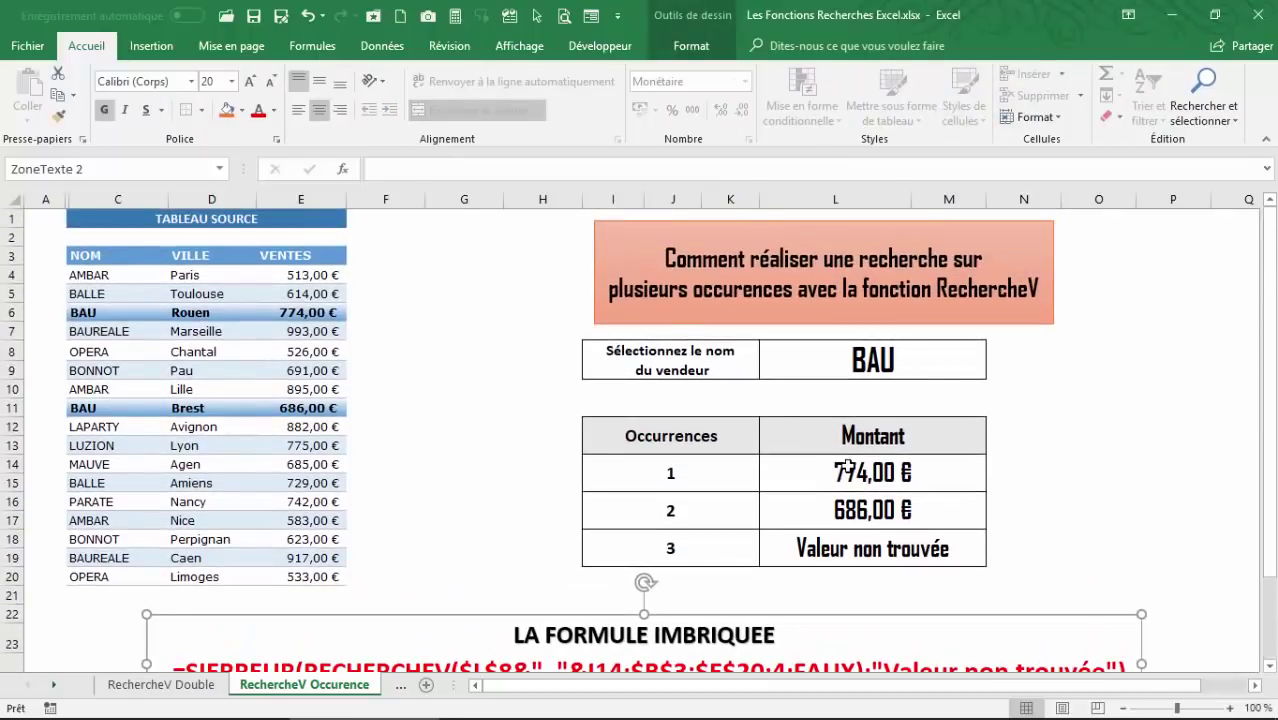
Review the seller name in L8 and the SIERREUR formulas for occurrences 1 and 3
scroll(543, 606, "down", 1)
scroll(740, 500, "up", 1)
left_click(788, 363)
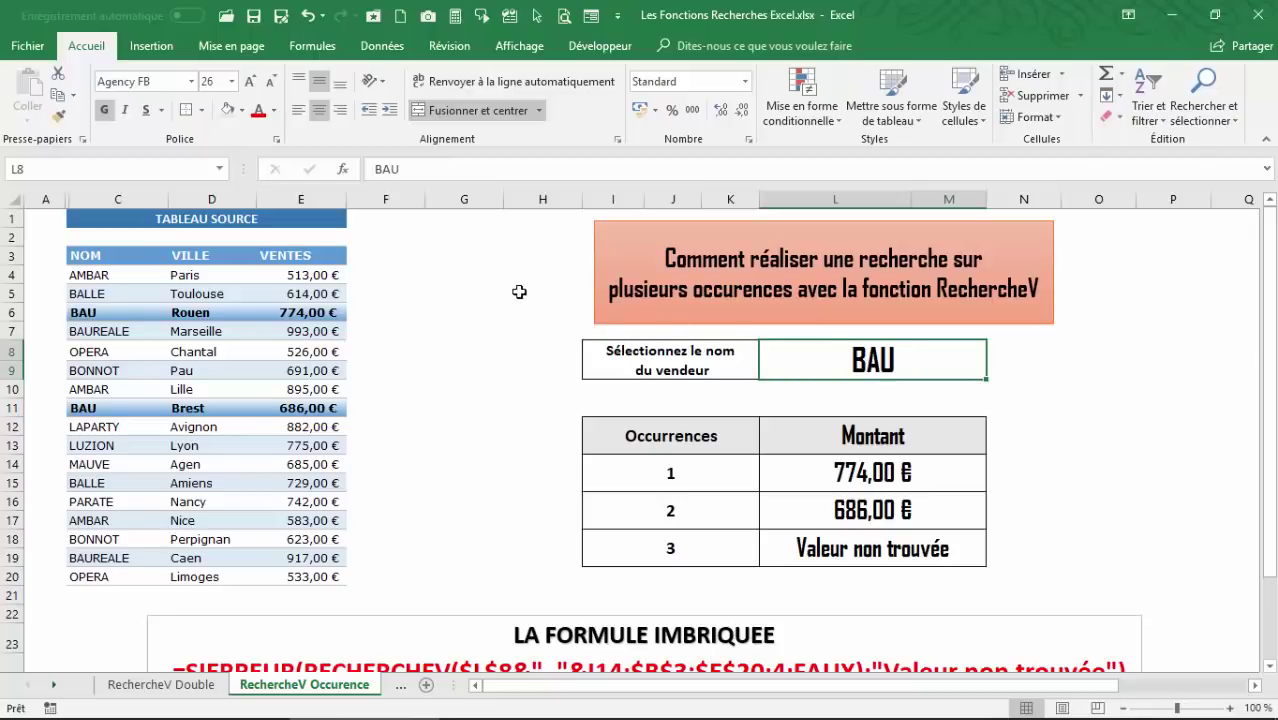
left_click(810, 474)
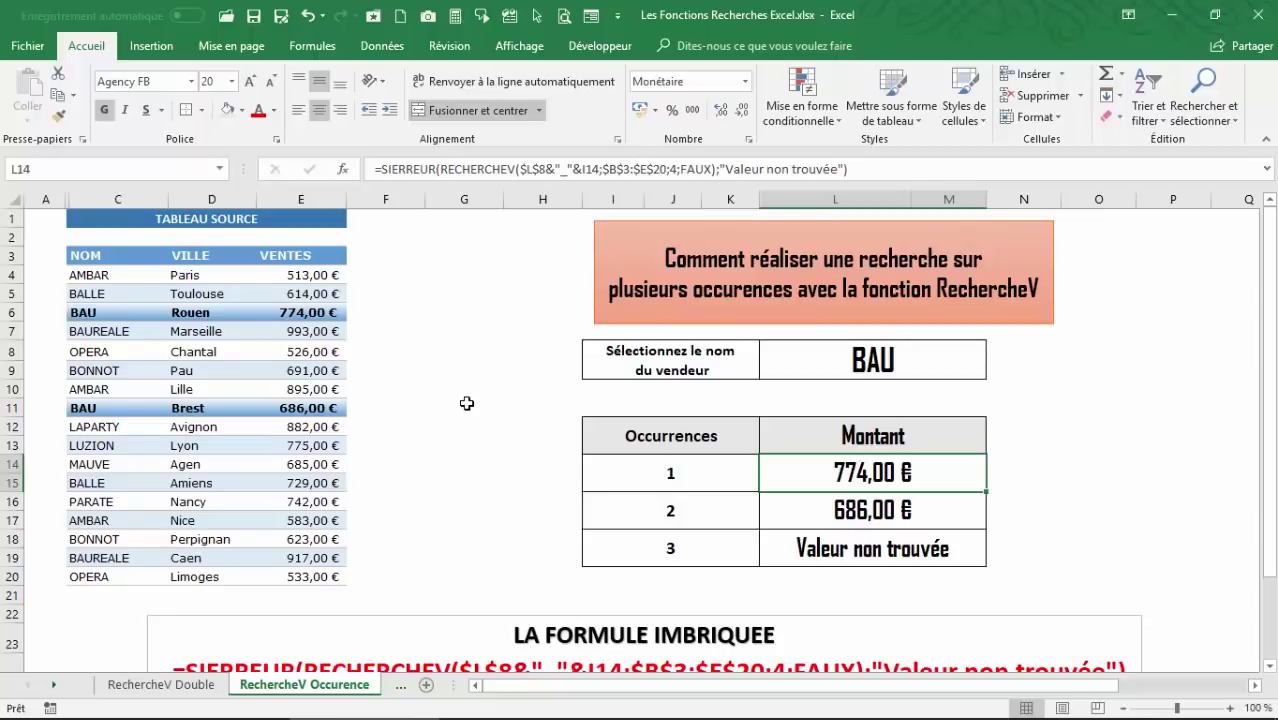
left_click(866, 549)
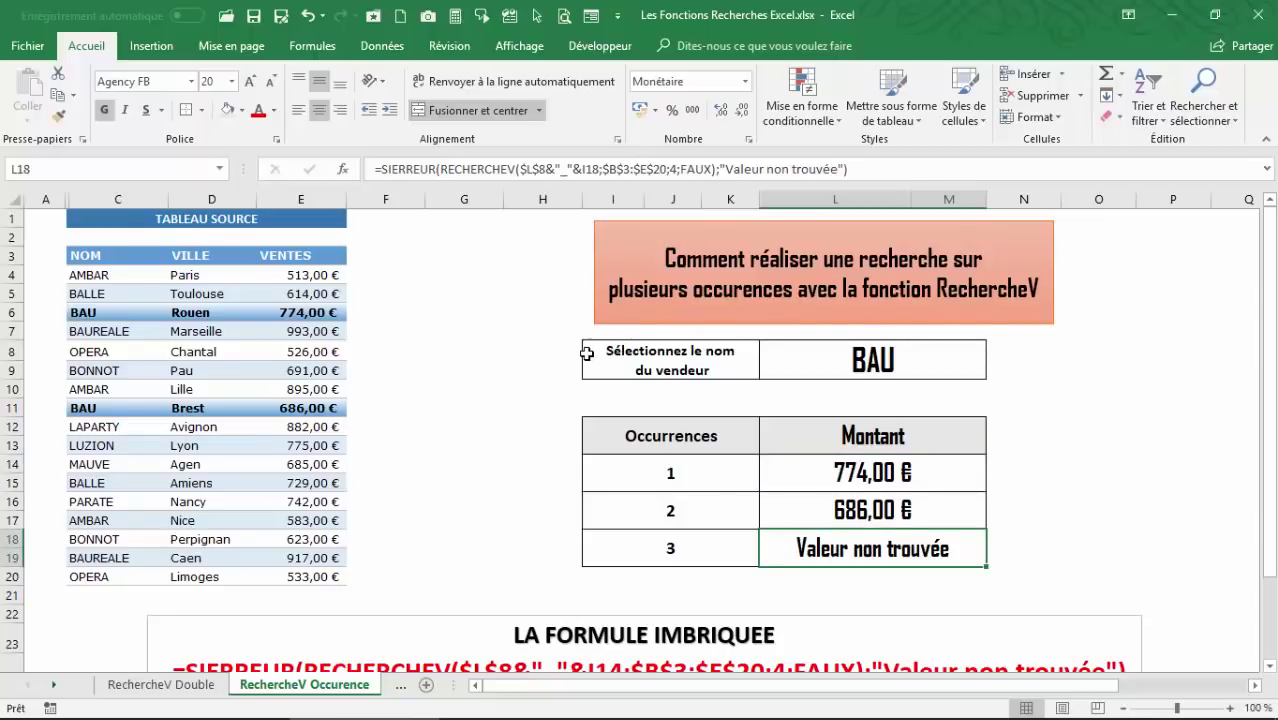